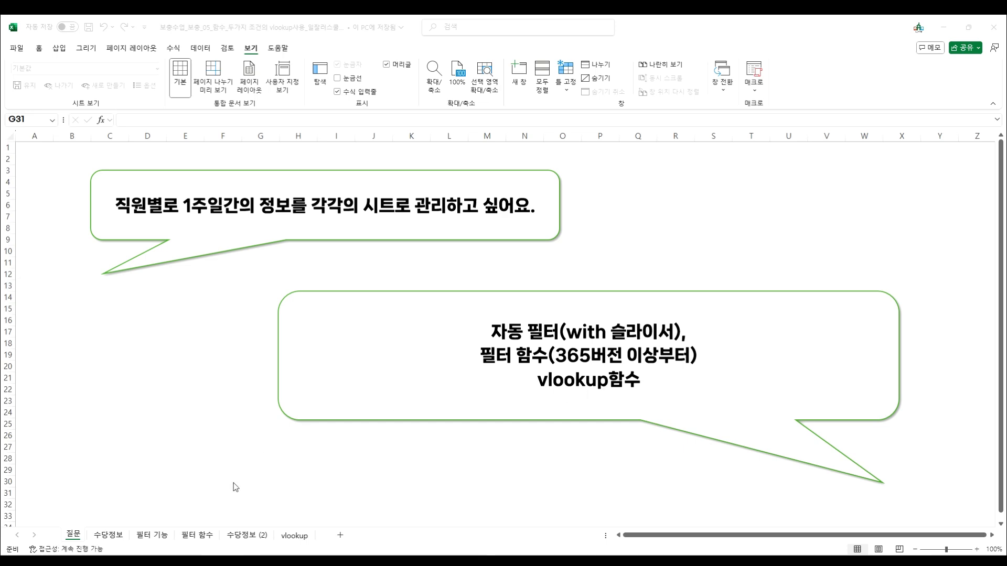
# Review the employee names, ranks and allowance records on the 수당정보 sheet.
pyautogui.click(108, 534)
pyautogui.click(340, 381)
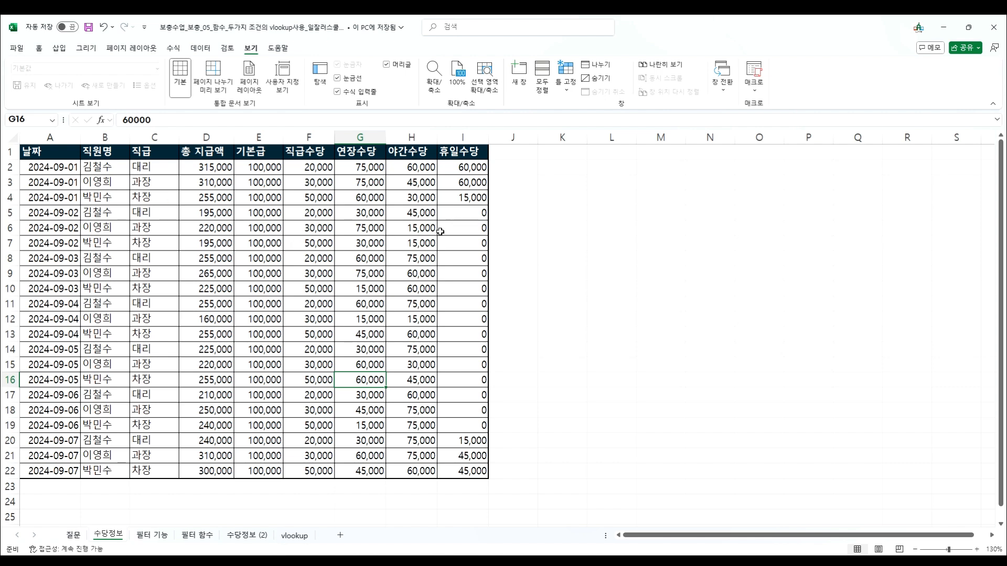
pyautogui.click(145, 200)
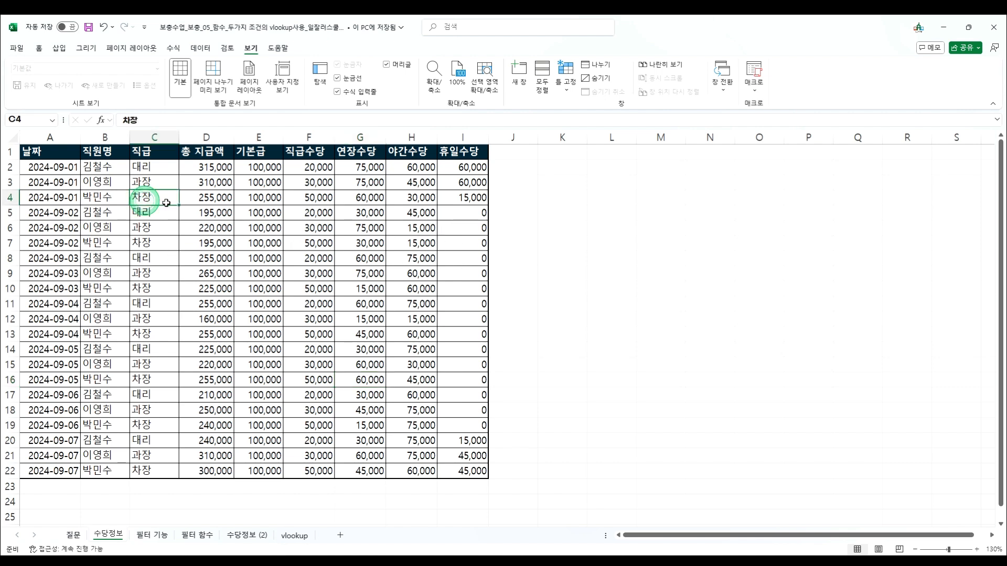
pyautogui.click(99, 167)
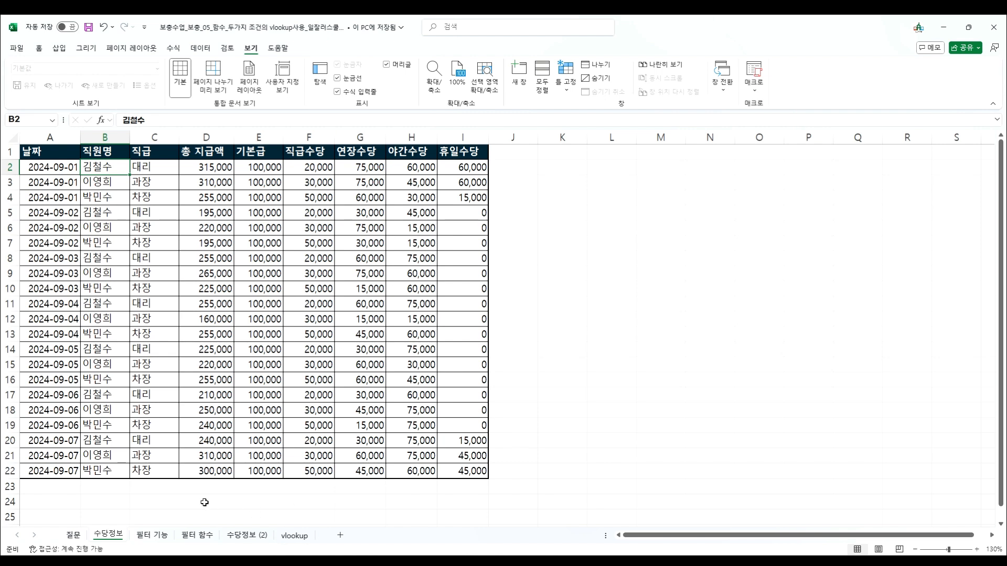
# Turn on AutoFilter for the allowance data on the 필터 기능 sheet.
pyautogui.click(155, 538)
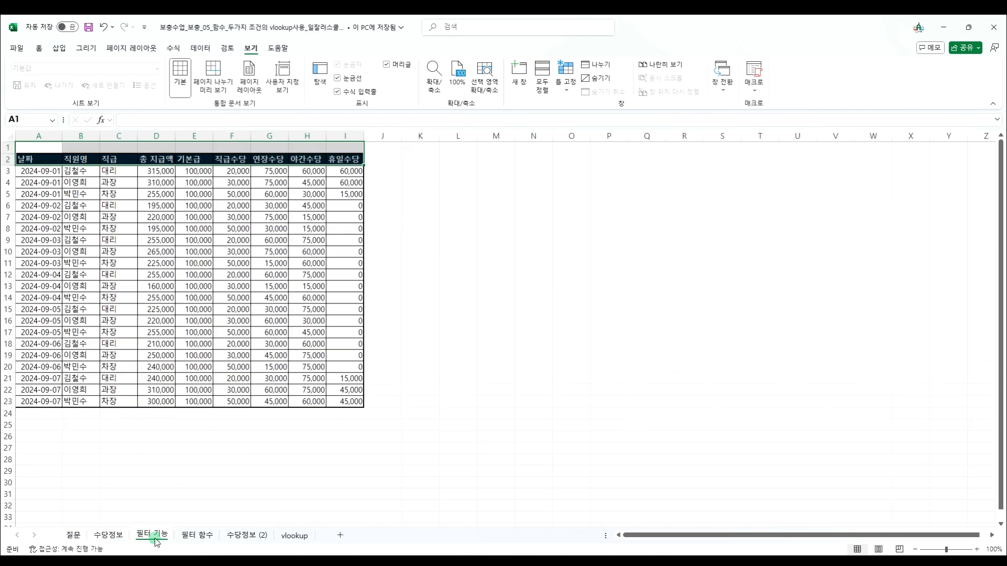
pyautogui.click(148, 324)
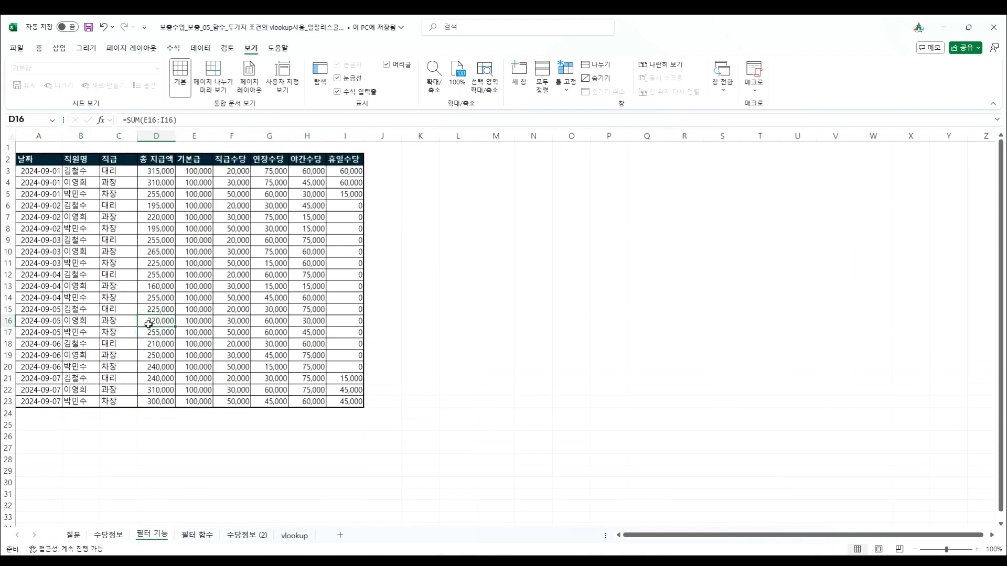
pyautogui.hotkey('ctrl', 'shift', 'l')
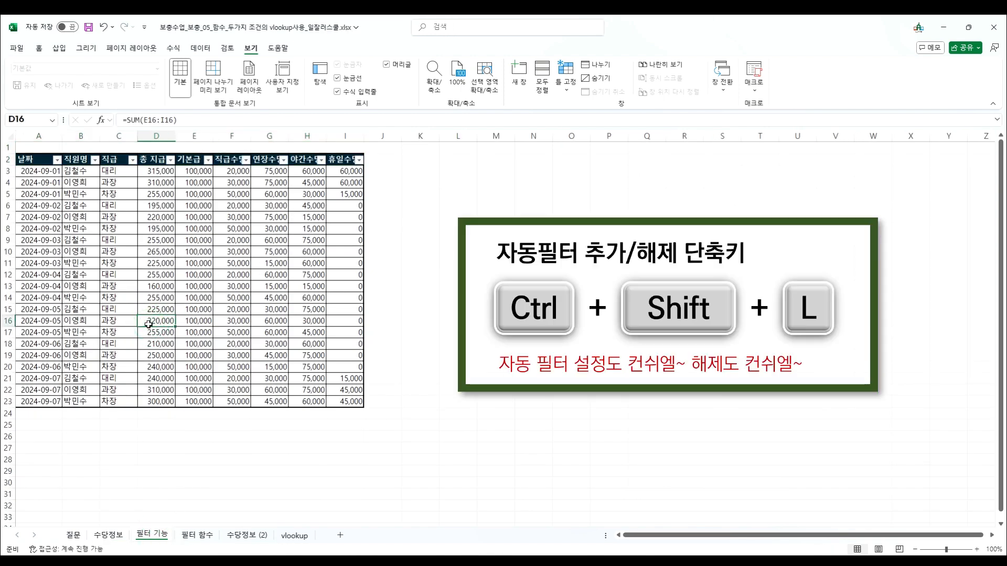
# Filter the 직원명 column to show only the employee whose rank is 대리.
pyautogui.click(95, 160)
pyautogui.click(44, 298)
pyautogui.click(44, 307)
pyautogui.click(99, 394)
pyautogui.click(269, 251)
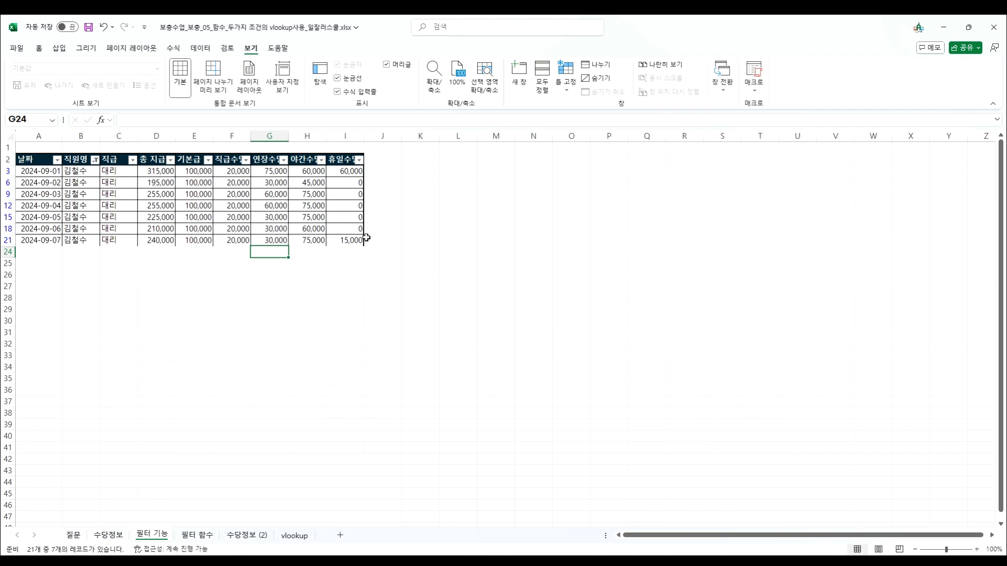
# Copy the filtered rows with their headers and paste them into a new sheet at A1.
pyautogui.moveTo(32, 160); pyautogui.dragTo(361, 240)
pyautogui.hotkey('ctrl', 'c')
pyautogui.click(340, 535)
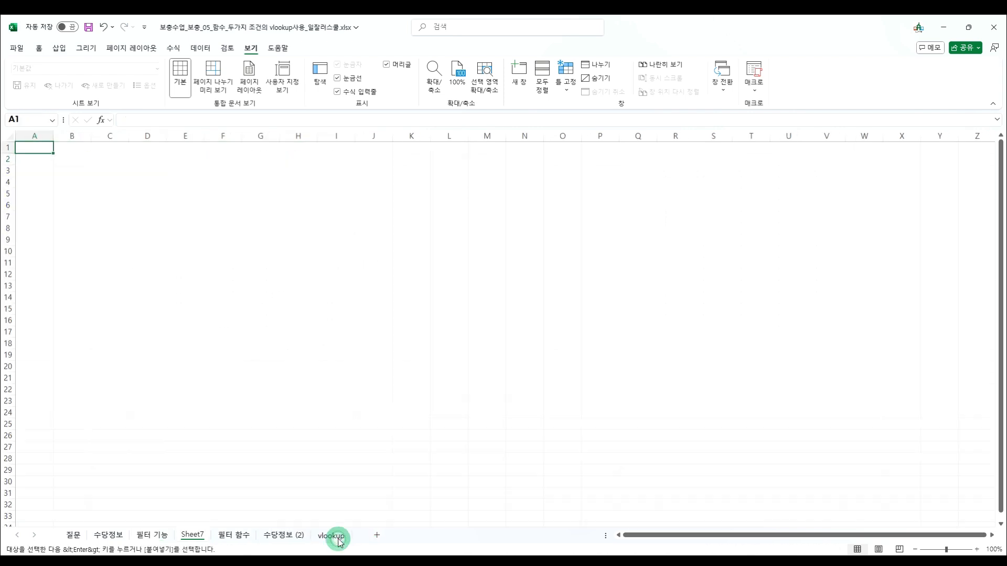
pyautogui.hotkey('ctrl', 'v')
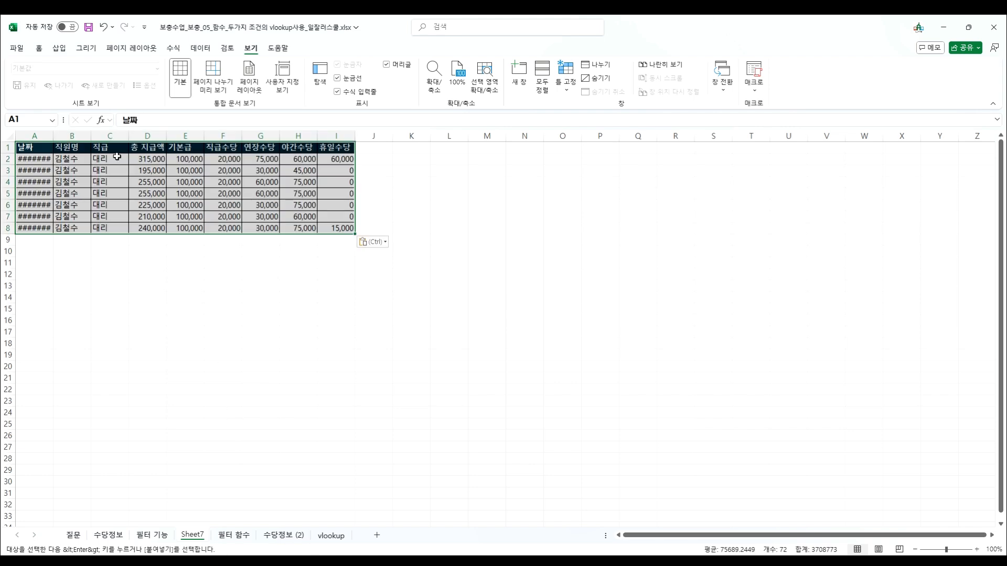
# Try auto-fitting the widths of columns A to I on the new sheet, and undo it.
pyautogui.moveTo(45, 133); pyautogui.dragTo(356, 133)
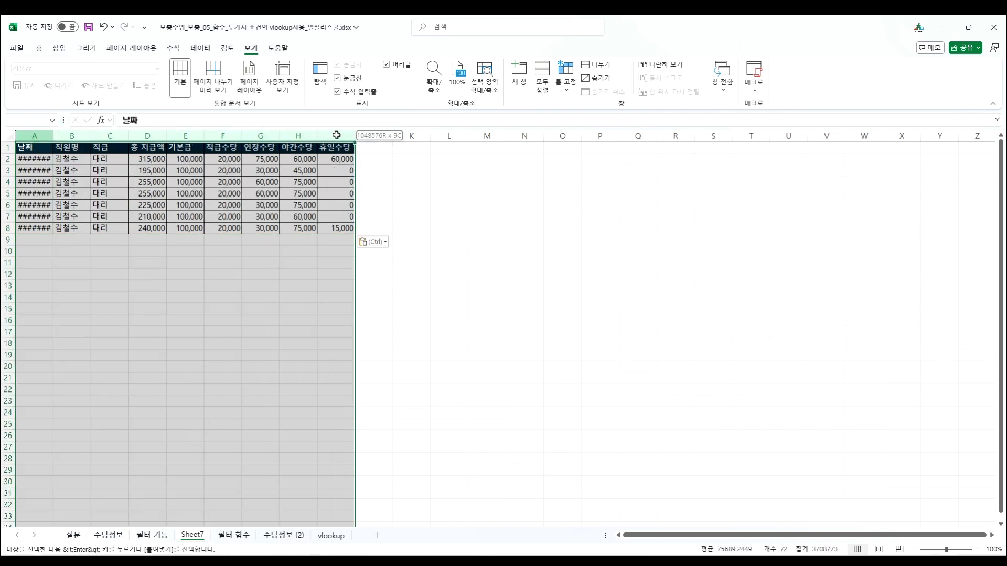
pyautogui.doubleClick(356, 134)
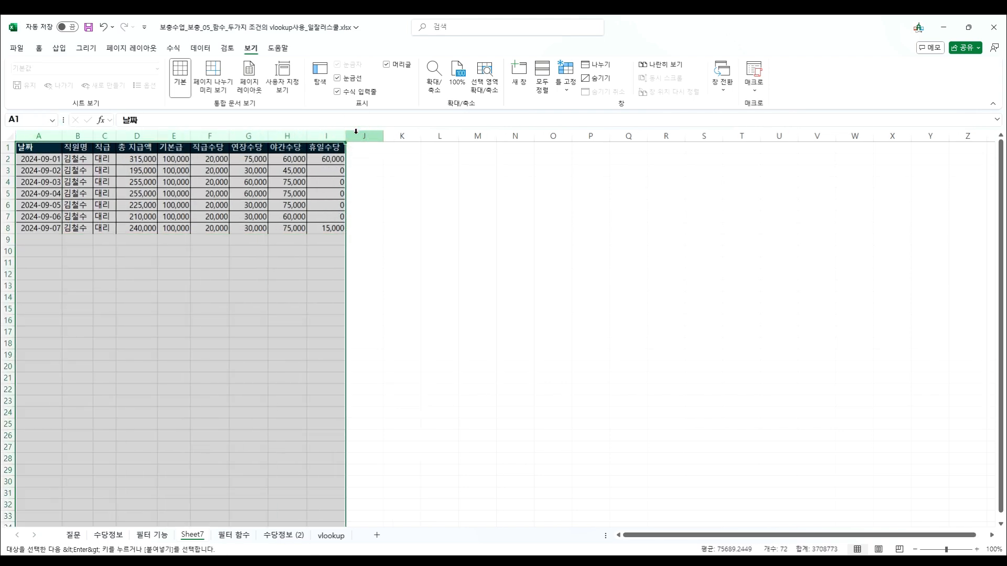
pyautogui.hotkey('ctrl', 'z')
# Paste the copied rows at A1 again, keeping the source column widths, and duplicate Sheet7 beside itself.
pyautogui.click(39, 151)
pyautogui.hotkey('ctrl', 'v')
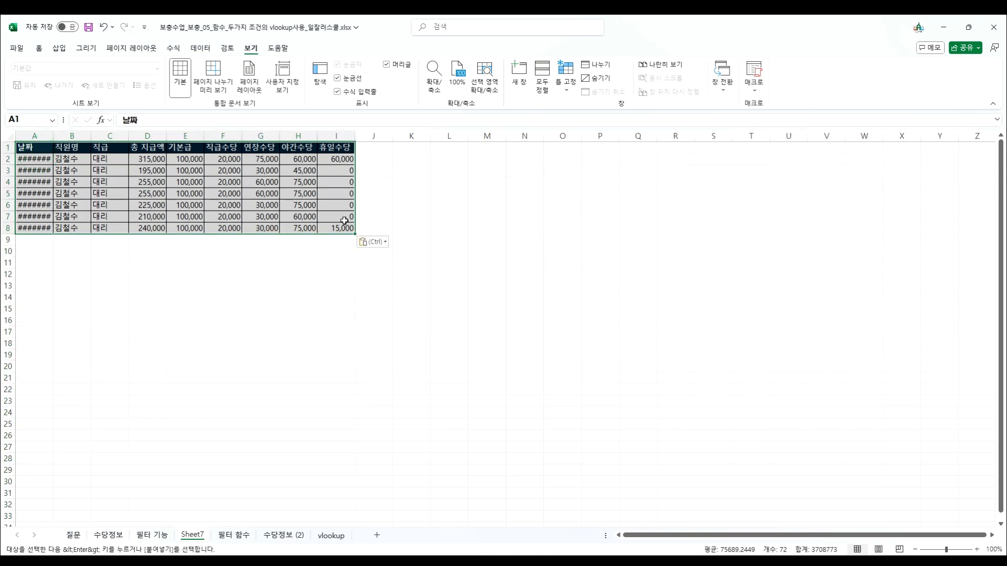
pyautogui.click(372, 242)
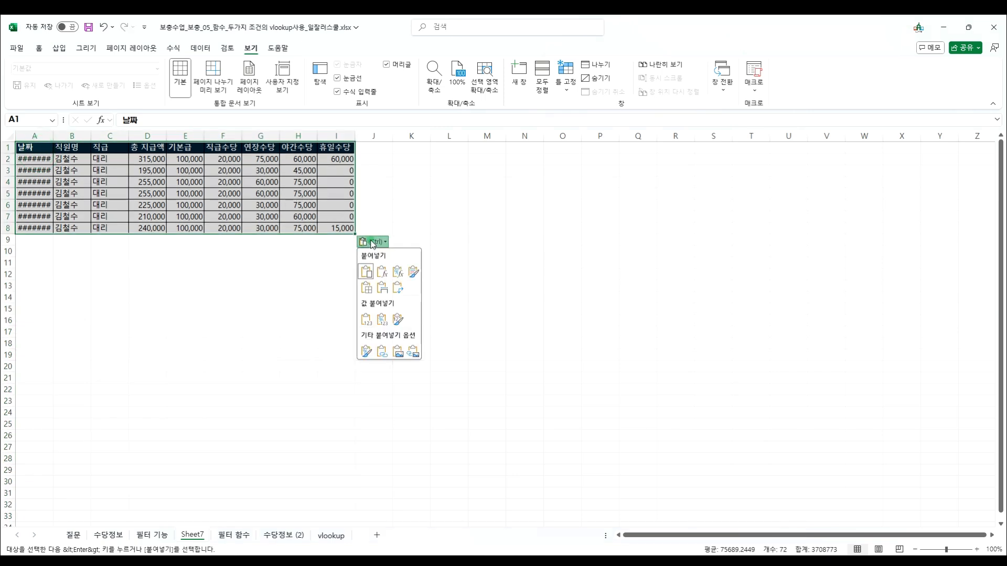
pyautogui.click(386, 291)
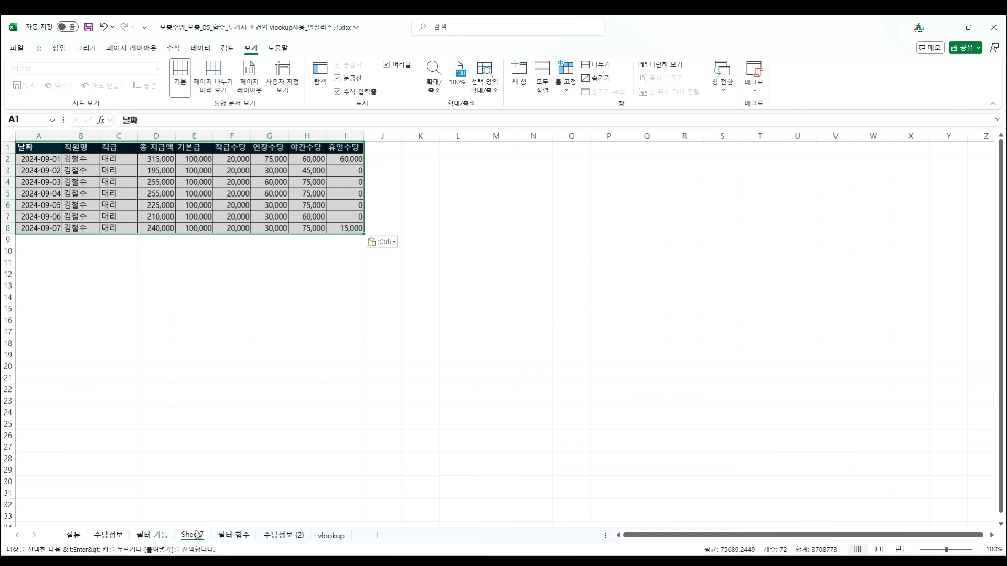
pyautogui.click(210, 516)
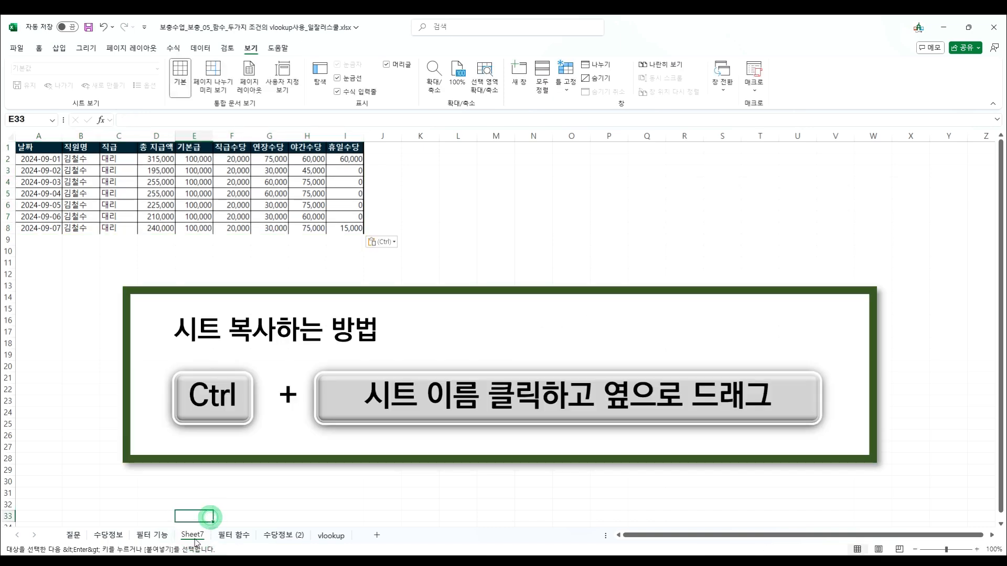
pyautogui.moveTo(194, 540); pyautogui.dragTo(220, 539)
# Change the 직원명 filter on the 필터 기능 sheet to show only the employee whose rank is 차장.
pyautogui.click(153, 535)
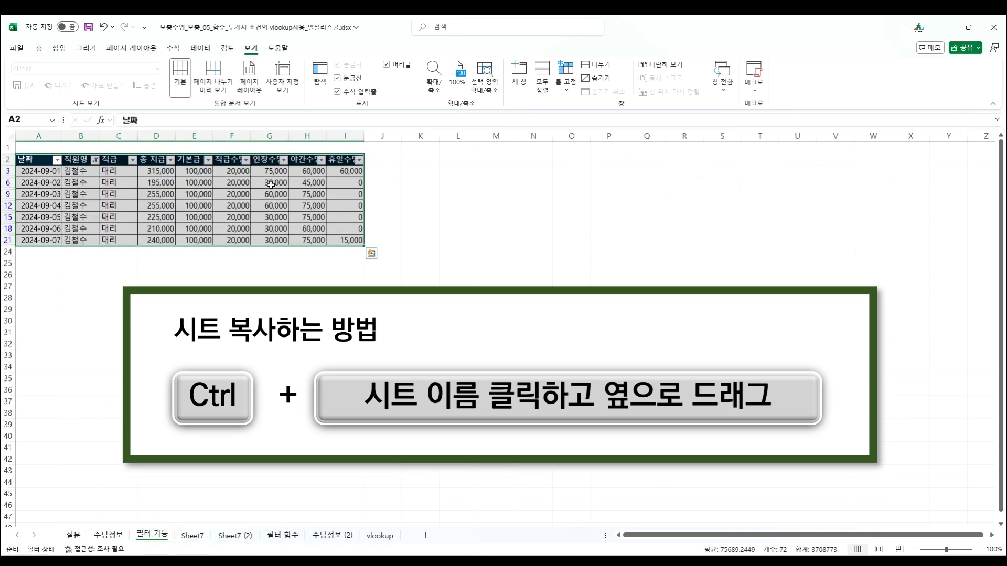
pyautogui.click(271, 185)
pyautogui.click(95, 159)
pyautogui.click(47, 308)
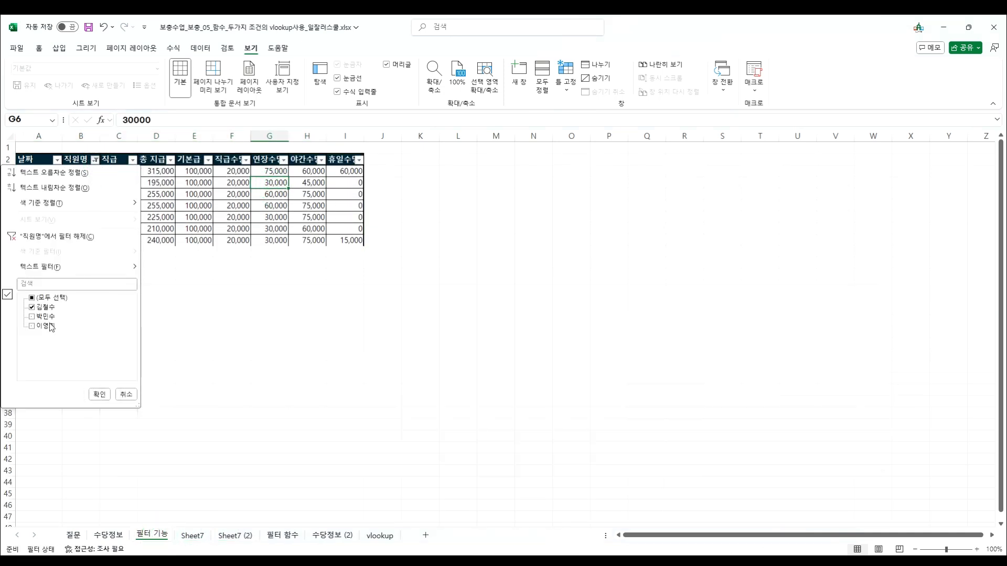
pyautogui.click(47, 316)
pyautogui.click(101, 397)
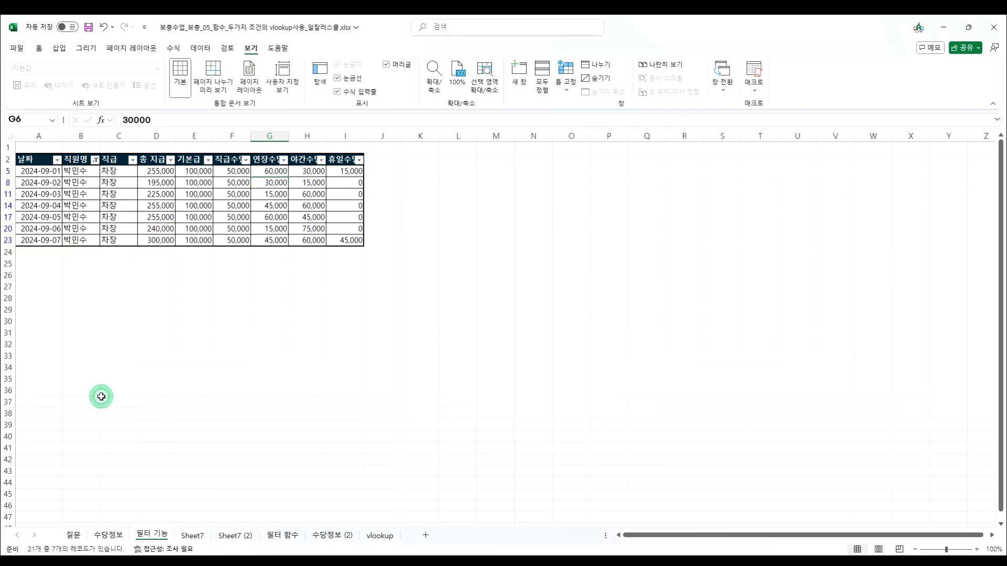
# Copy the filtered data rows without headers and paste them over the old records from A2 on Sheet7 (2).
pyautogui.moveTo(39, 171); pyautogui.dragTo(361, 242)
pyautogui.hotkey('ctrl', 'c')
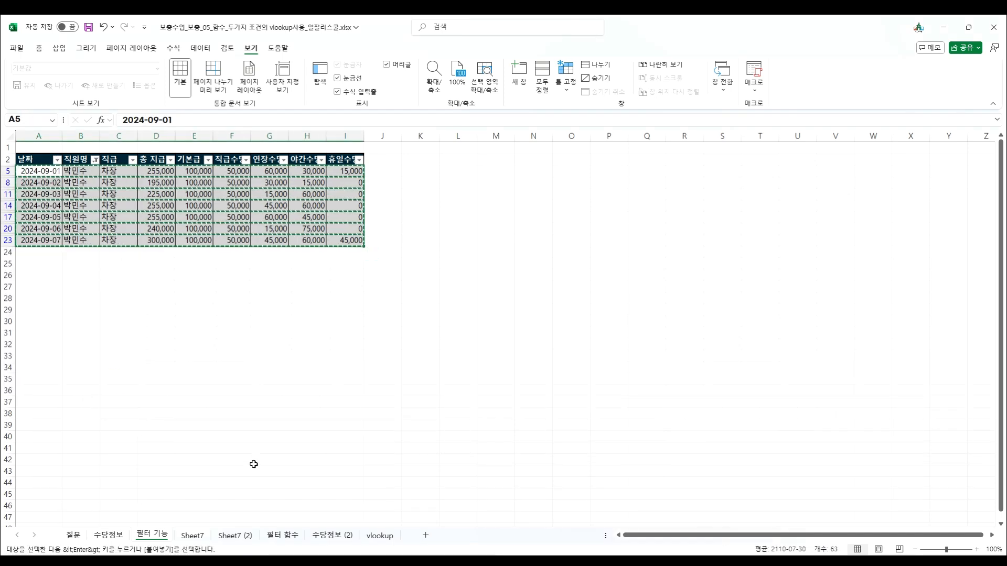
pyautogui.click(236, 535)
pyautogui.click(58, 159)
pyautogui.hotkey('ctrl', 'v')
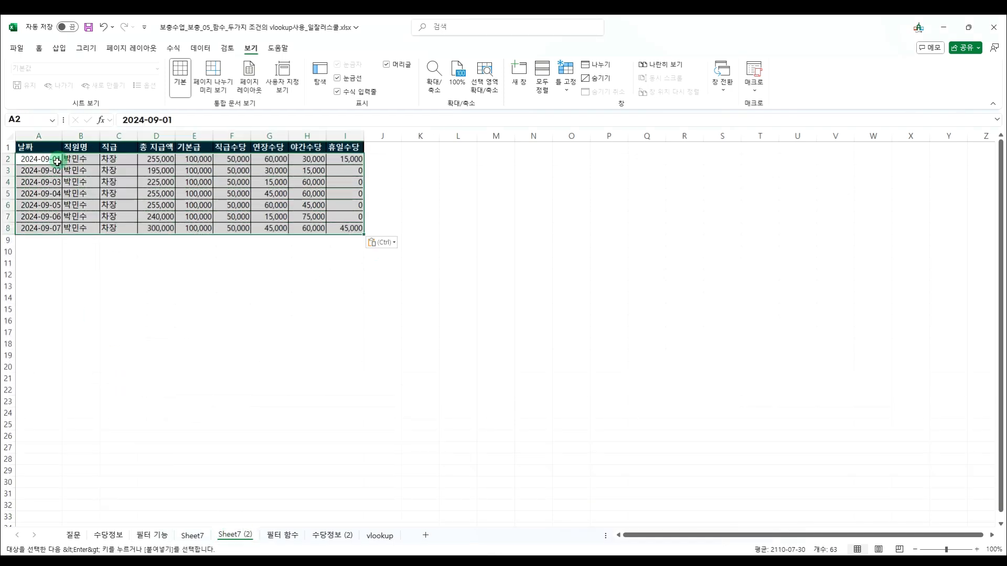
# Rename the Sheet7 (2) sheet with the name of the employee whose records it holds.
pyautogui.doubleClick(235, 535)
pyautogui.write('qkr')
pyautogui.press('BackSpace')
pyautogui.press('BackSpace')
pyautogui.press('BackSpace')
pyautogui.write('박민수')
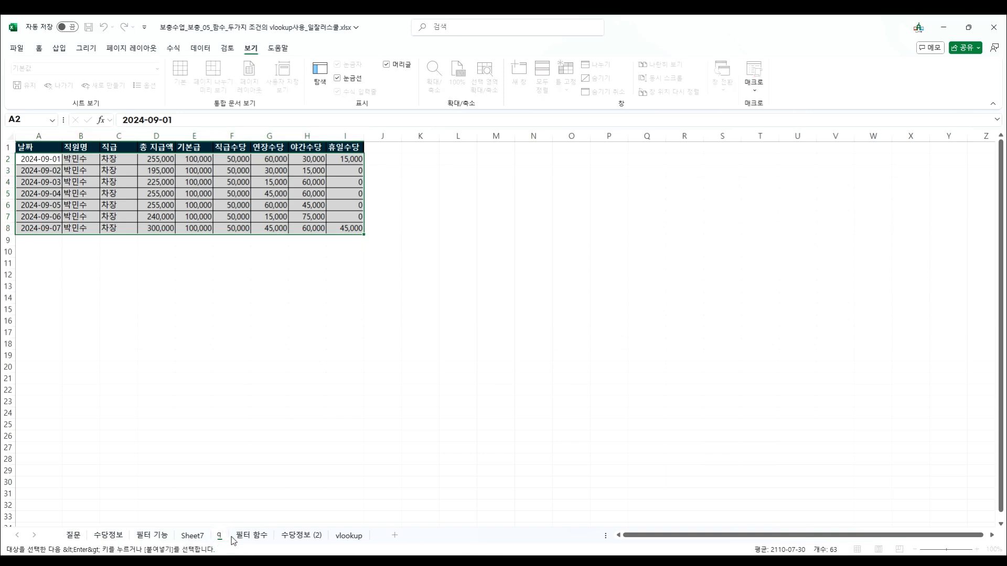
pyautogui.press('Return')
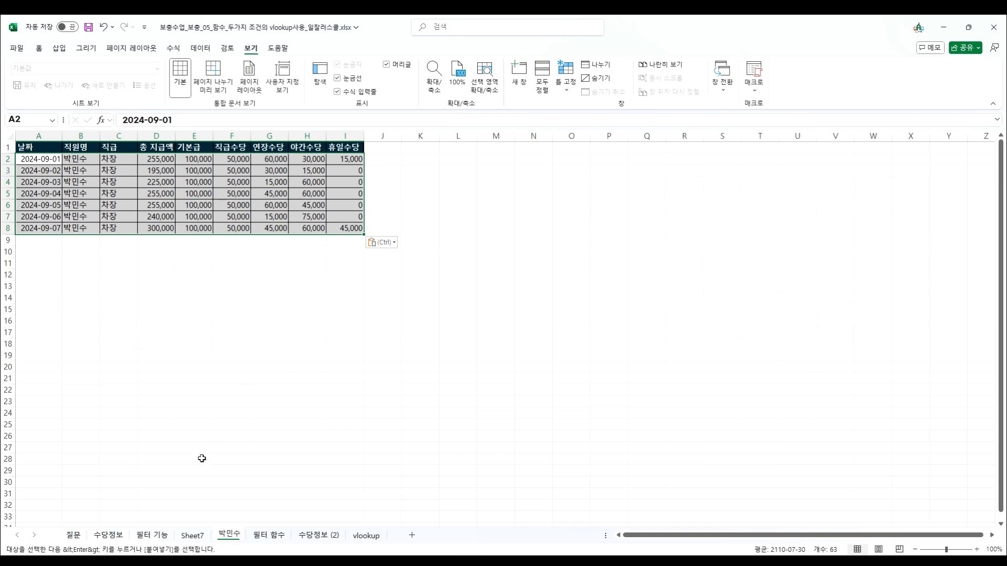
# Remove AutoFilter from the data on the 필터 기능 sheet so all employees' rows are shown.
pyautogui.click(152, 535)
pyautogui.click(112, 228)
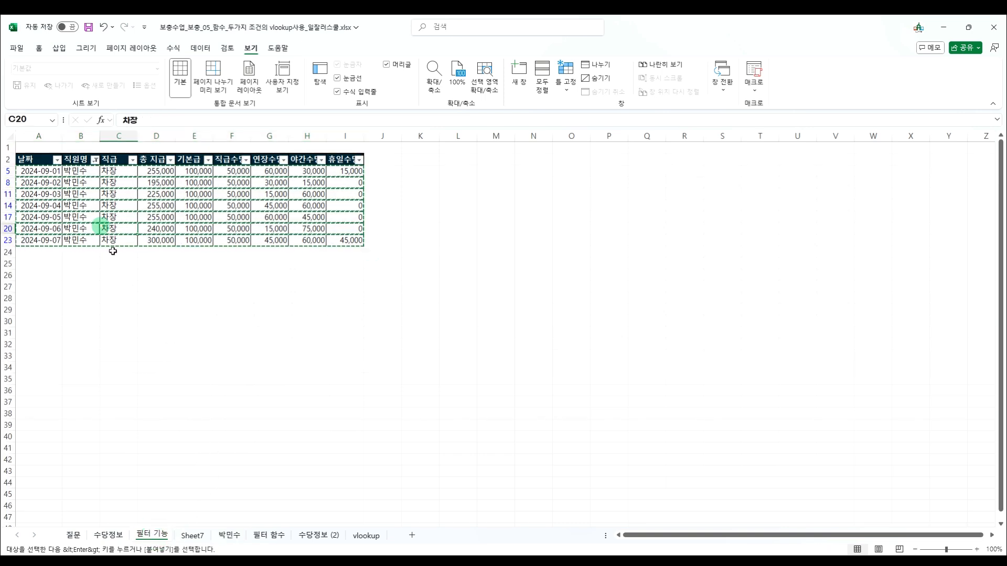
pyautogui.click(113, 251)
pyautogui.click(88, 175)
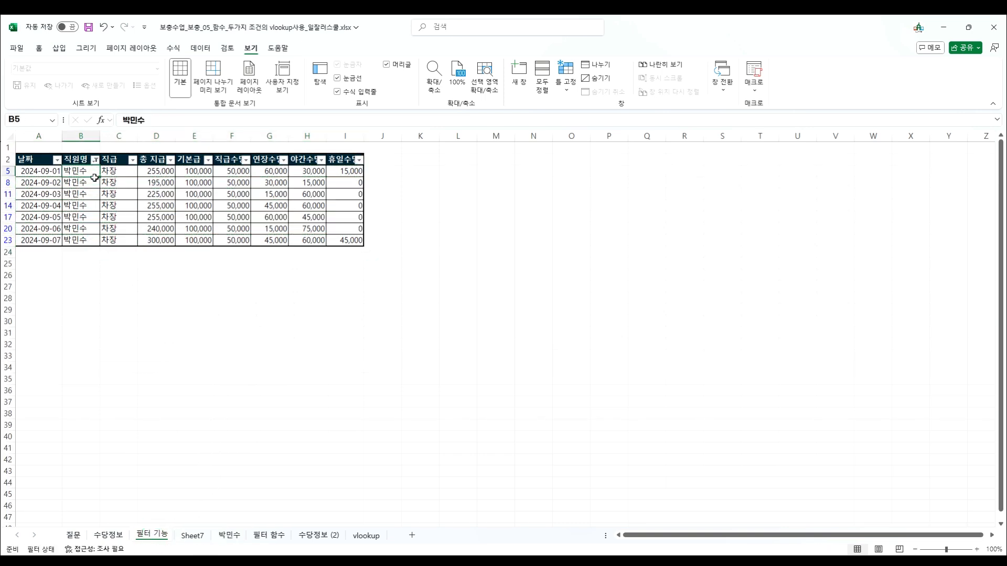
pyautogui.click(138, 187)
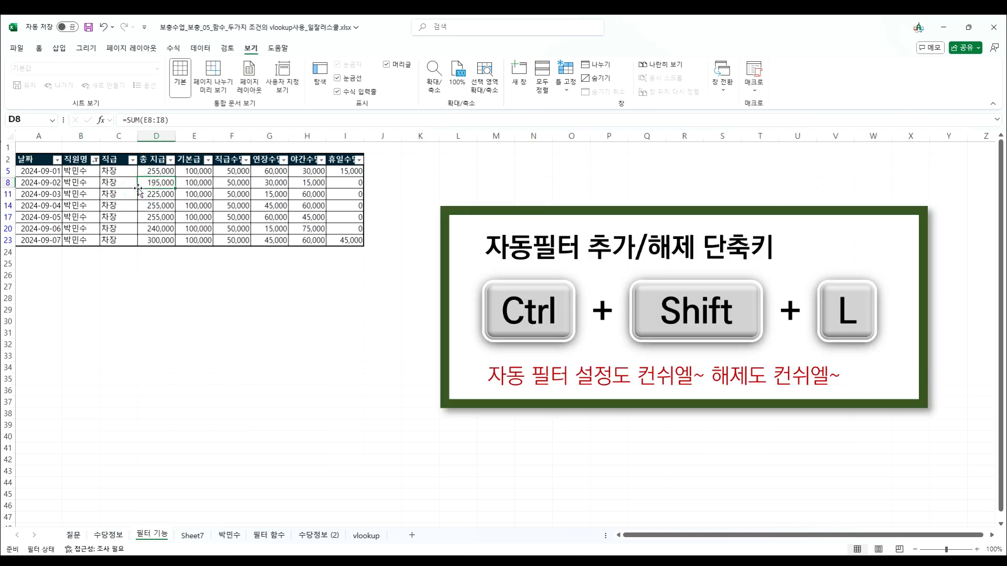
pyautogui.hotkey('ctrl', 'shift', 'l')
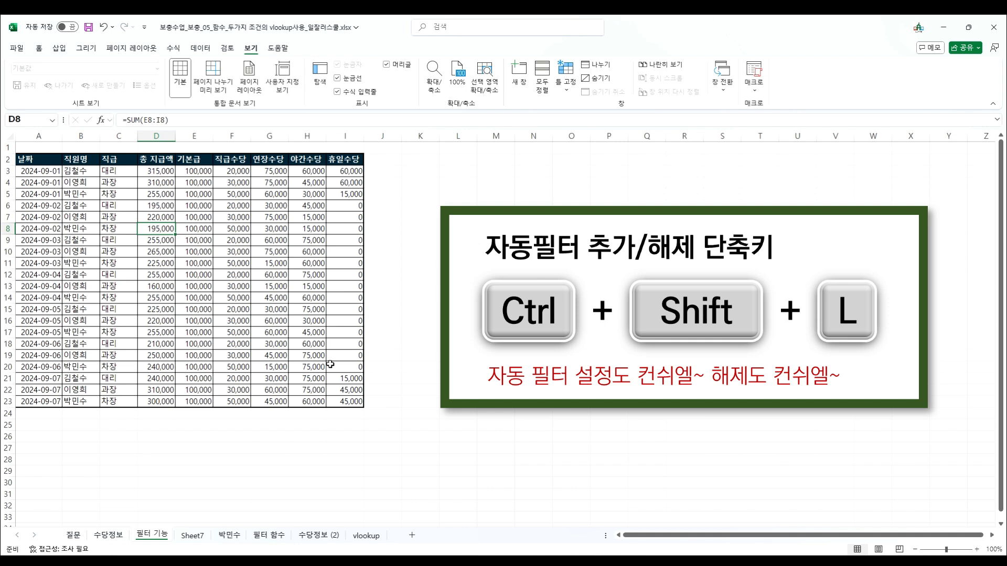
# Convert the allowance data in A2:I23 into a table with headers.
pyautogui.click(145, 254)
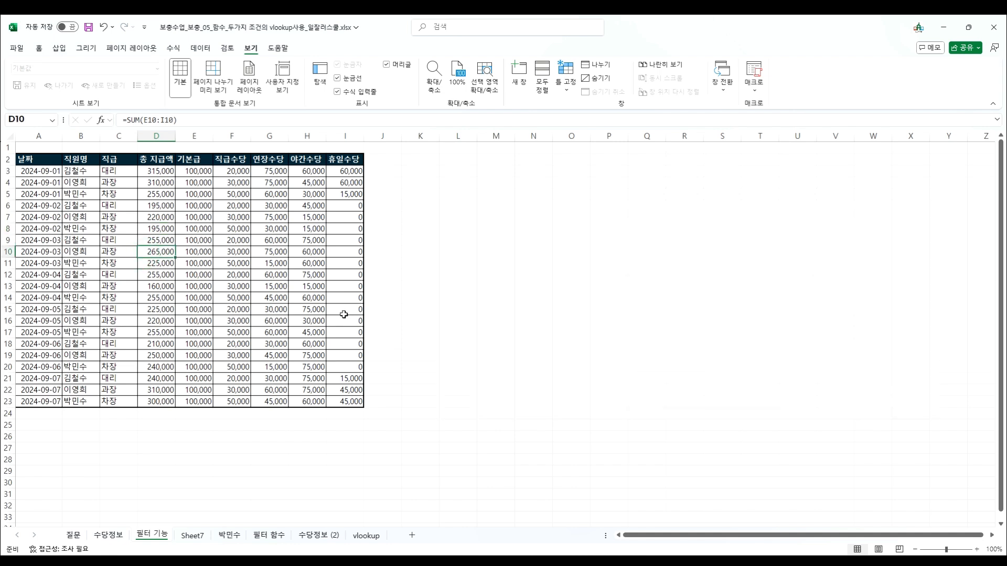
pyautogui.hotkey('ctrl', 't')
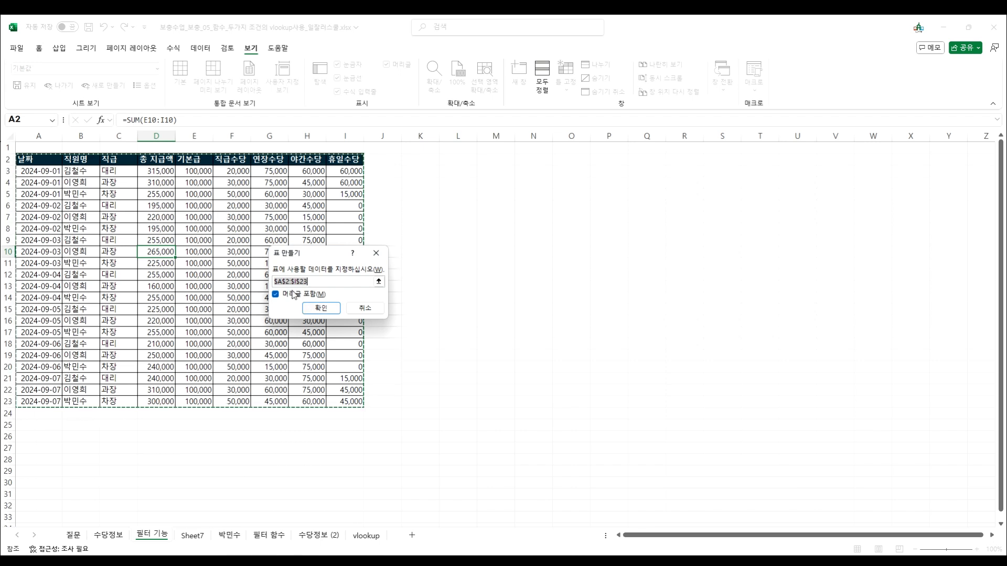
pyautogui.click(315, 308)
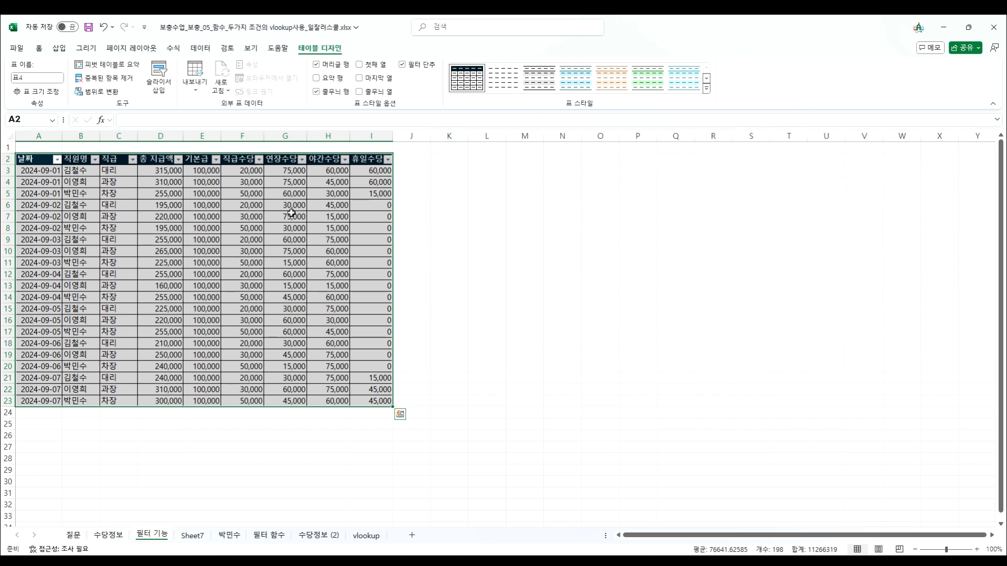
pyautogui.click(352, 275)
pyautogui.click(244, 261)
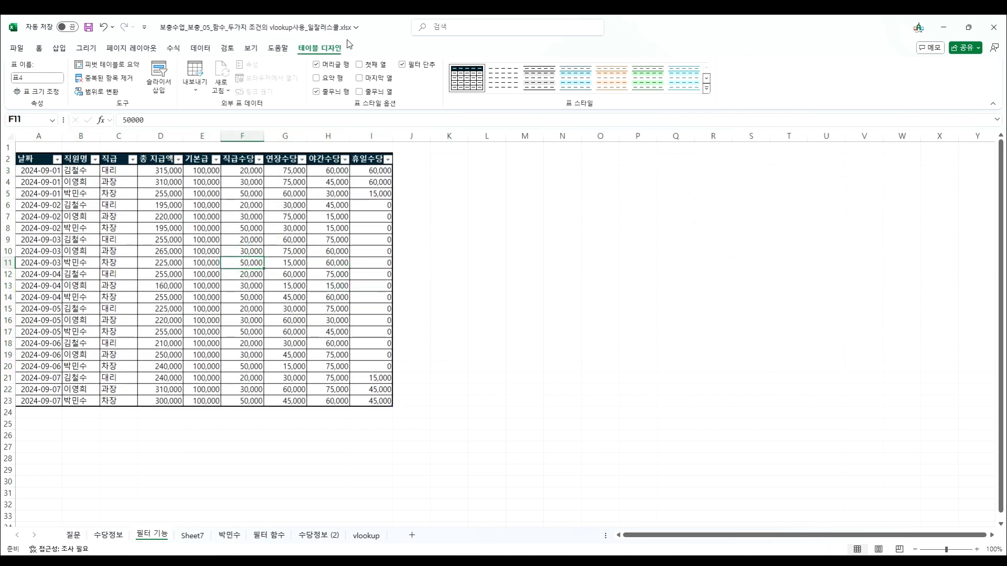
pyautogui.click(457, 206)
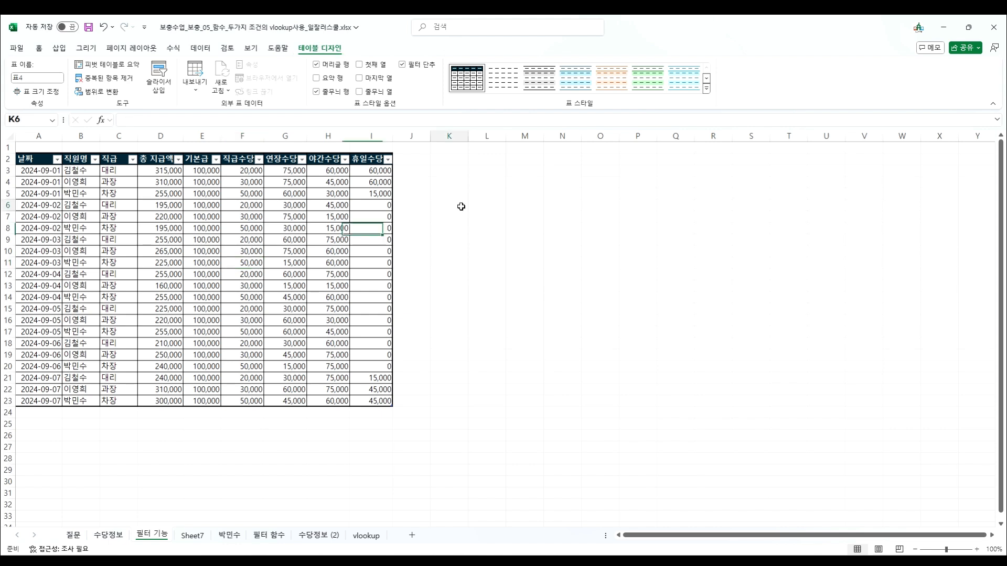
pyautogui.click(339, 275)
pyautogui.moveTo(374, 402); pyautogui.dragTo(39, 159)
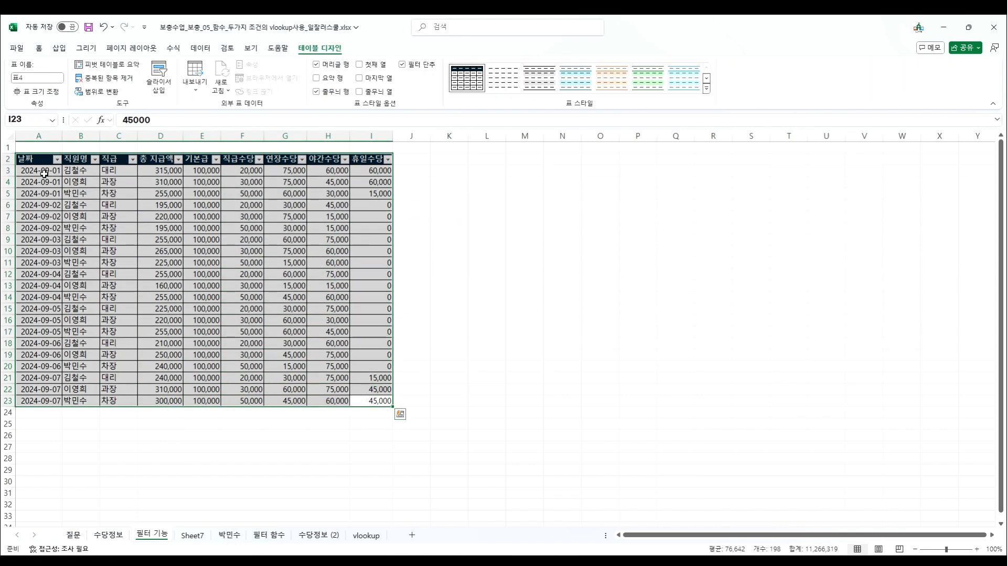
pyautogui.click(372, 286)
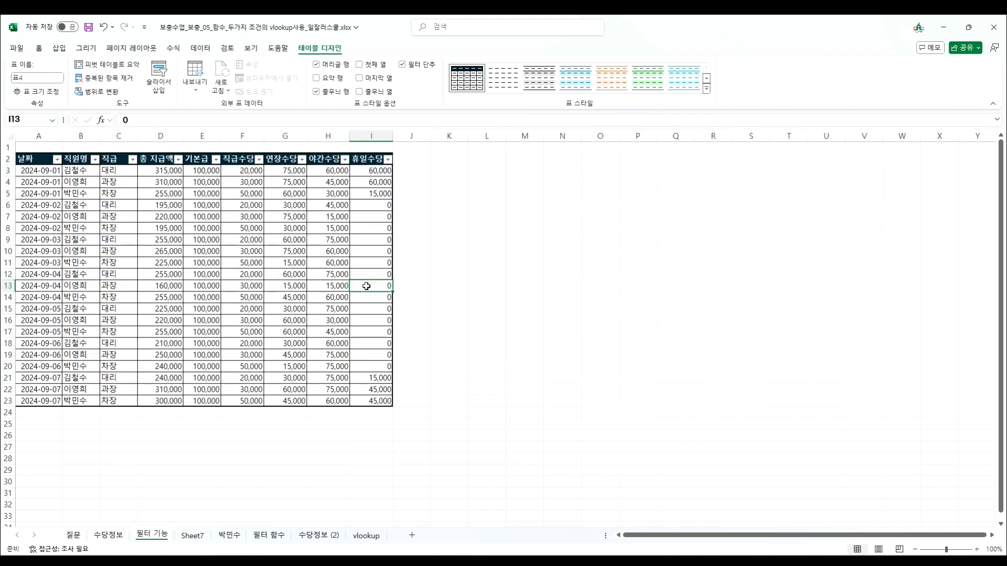
# Insert a slicer for the 직원명 field of the allowance table and place it beside the data, starting near J2.
pyautogui.click(140, 231)
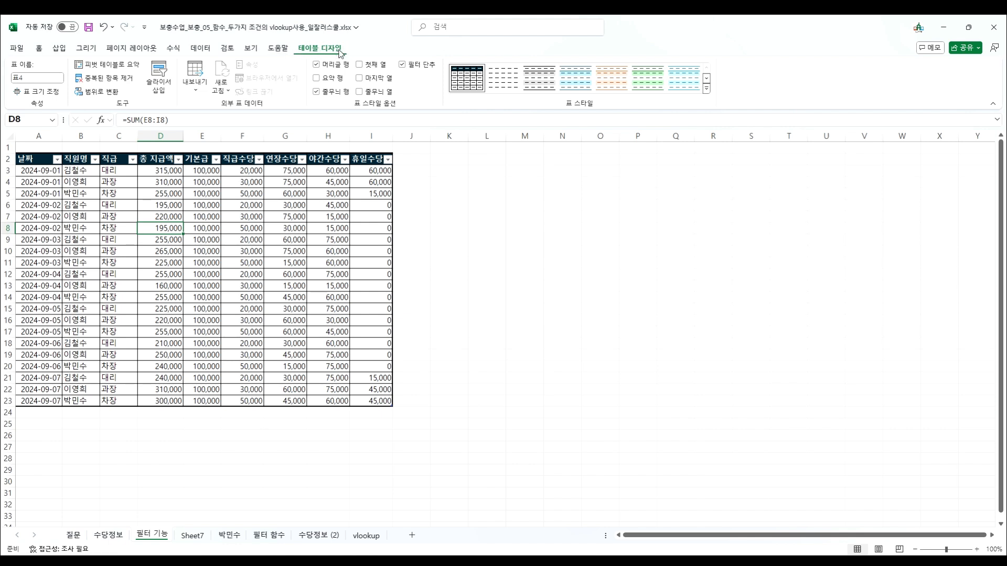
pyautogui.click(161, 83)
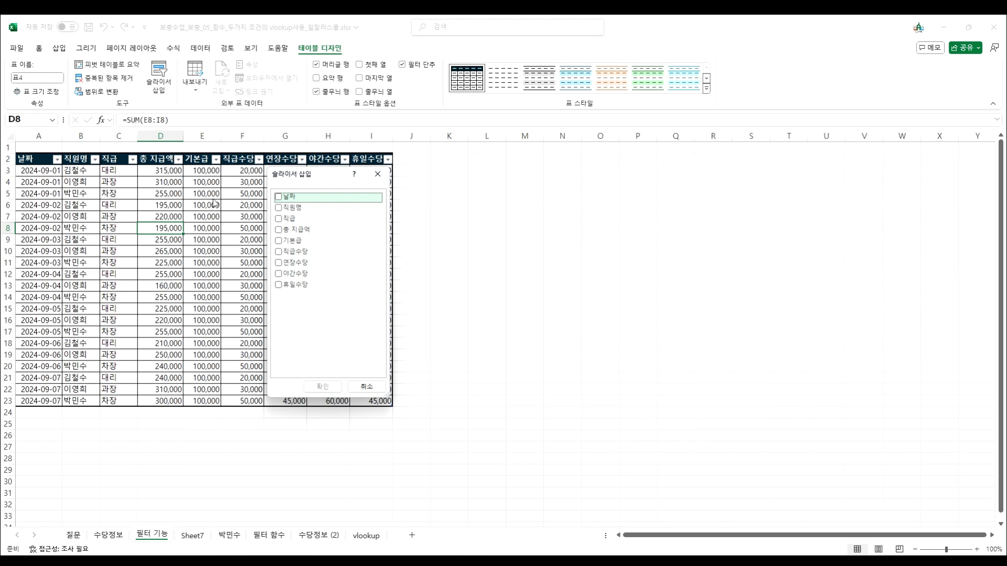
pyautogui.click(293, 212)
pyautogui.click(280, 208)
pyautogui.click(327, 388)
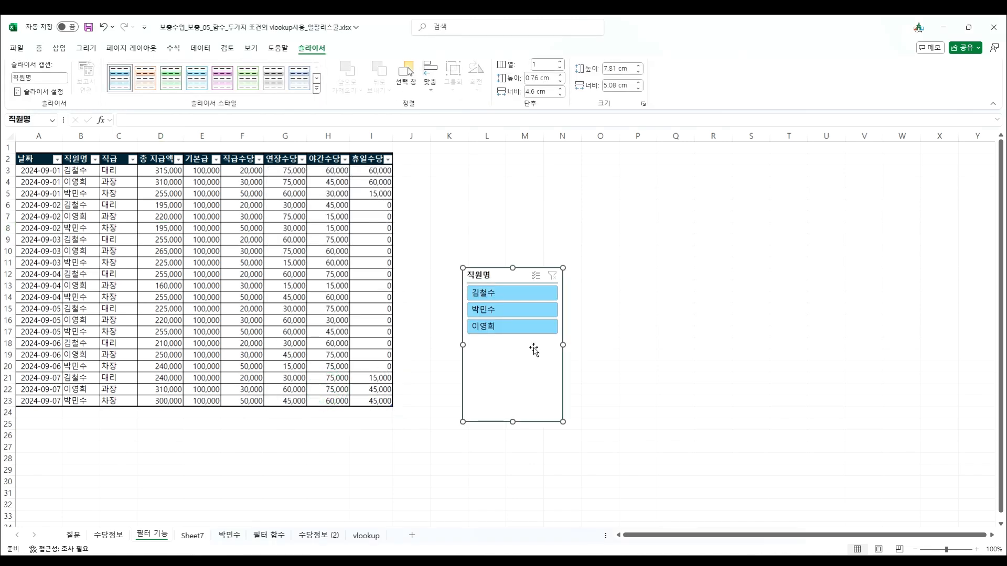
pyautogui.moveTo(502, 281); pyautogui.dragTo(455, 172)
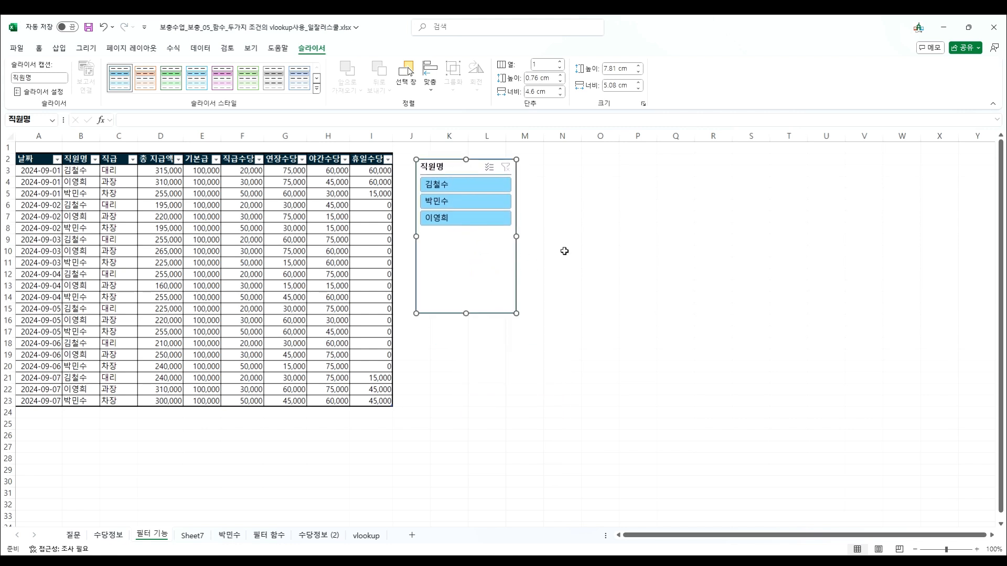
# Filter the table by each employee in turn with the 직원명 slicer, ending on the third employee listed.
pyautogui.click(475, 186)
pyautogui.click(471, 201)
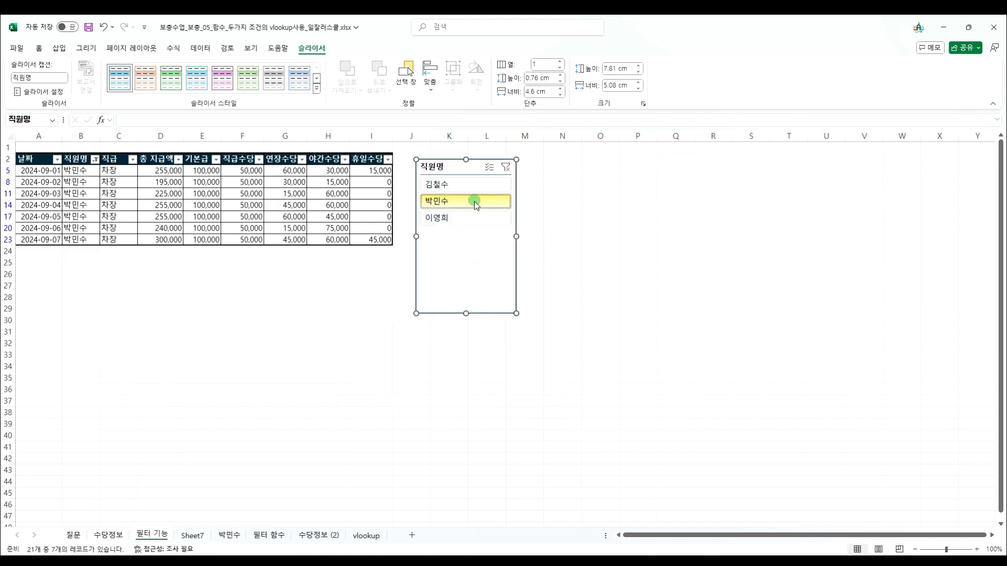
pyautogui.click(473, 220)
pyautogui.click(467, 185)
pyautogui.click(470, 200)
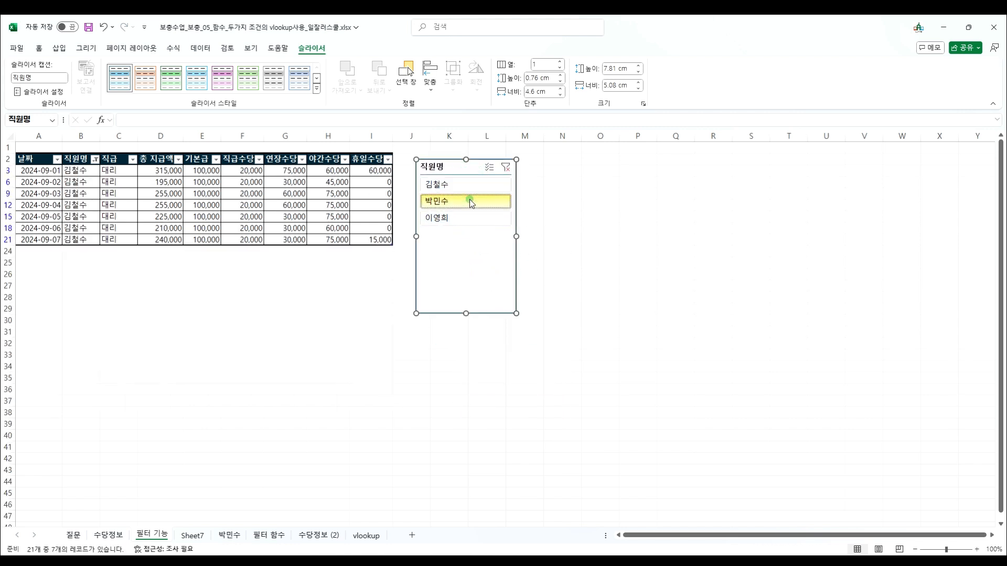
pyautogui.click(471, 219)
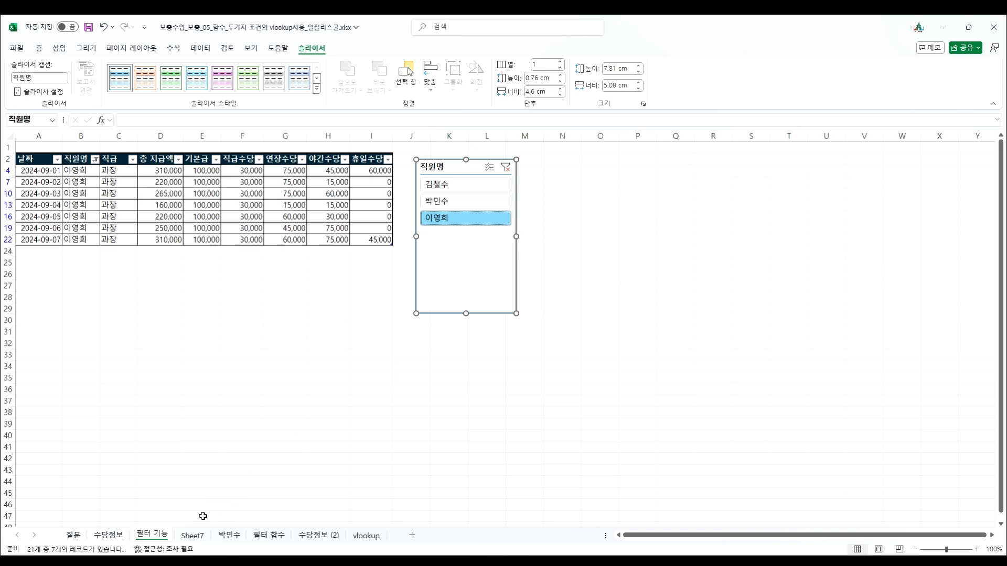
pyautogui.click(204, 194)
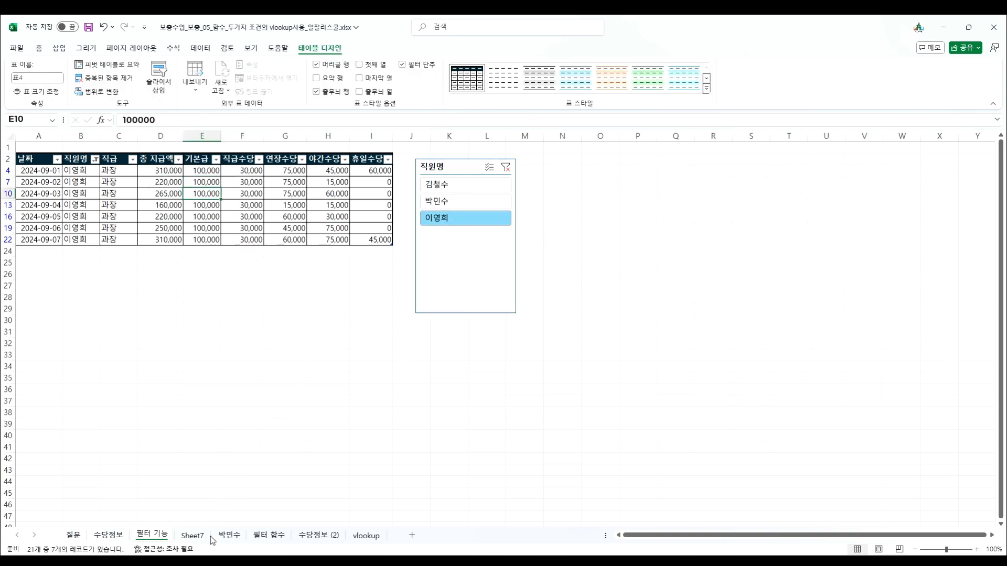
# Review the separated records on Sheet7 and the renamed employee sheet, along with the empty layout of the 필터 함수 sheet.
pyautogui.click(192, 535)
pyautogui.click(230, 535)
pyautogui.click(268, 535)
pyautogui.click(194, 535)
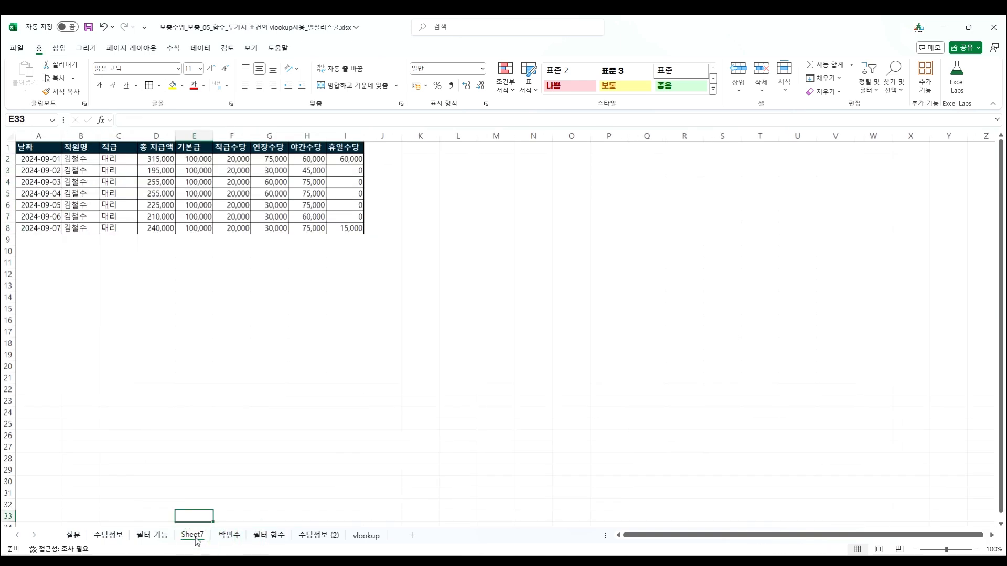
pyautogui.keyDown('ctrl'); pyautogui.click(232, 537); pyautogui.keyUp('ctrl')
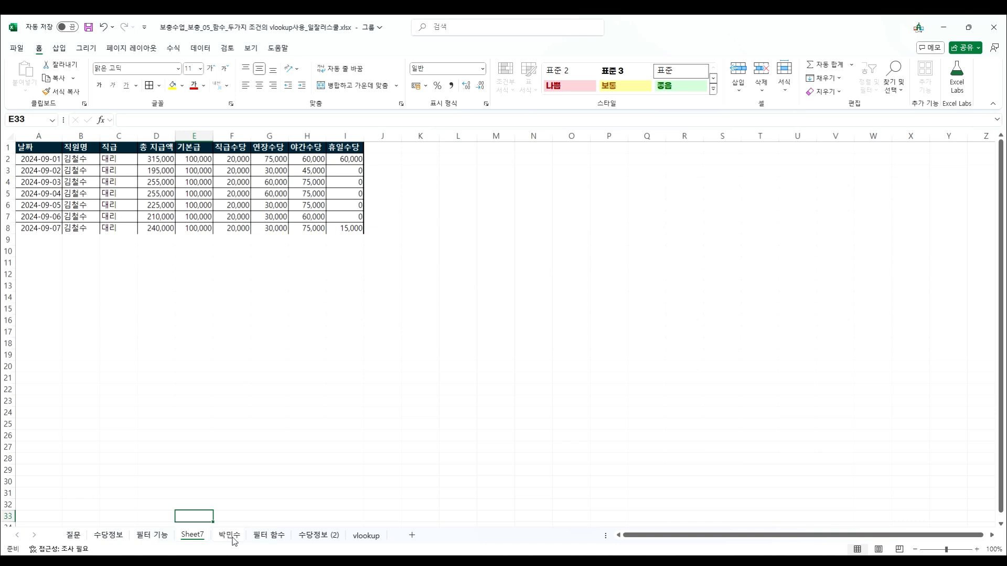
pyautogui.click(268, 535)
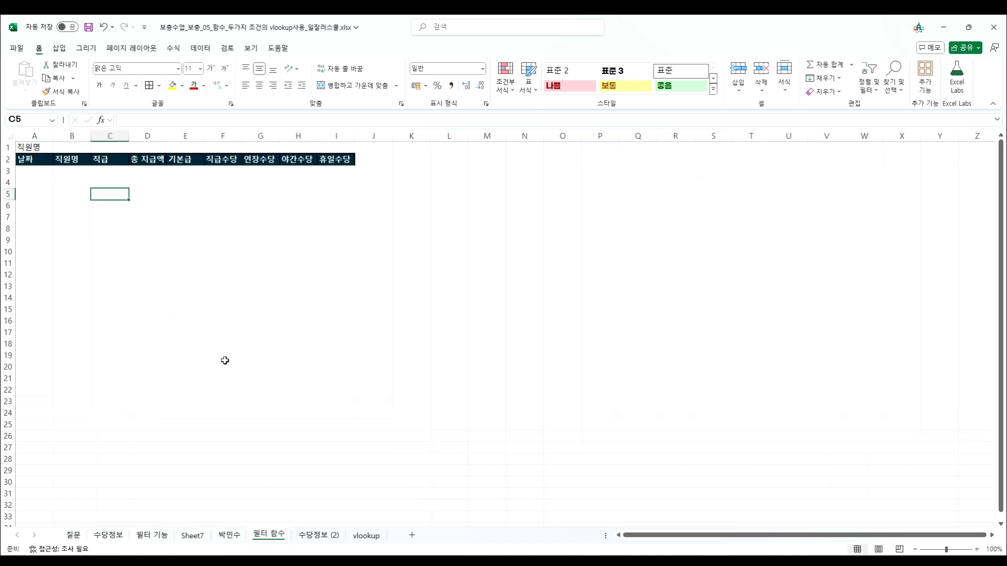
pyautogui.click(34, 170)
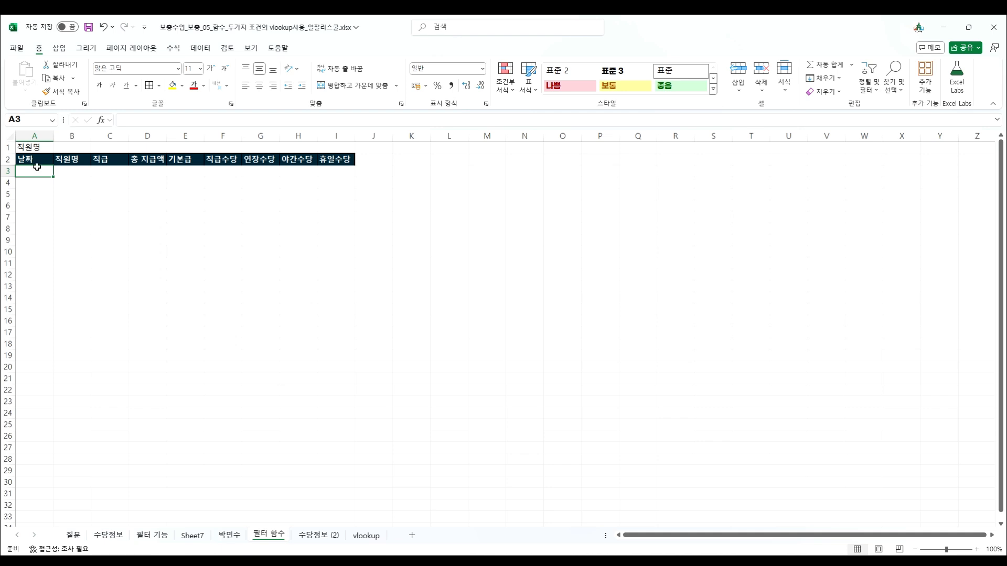
pyautogui.click(229, 535)
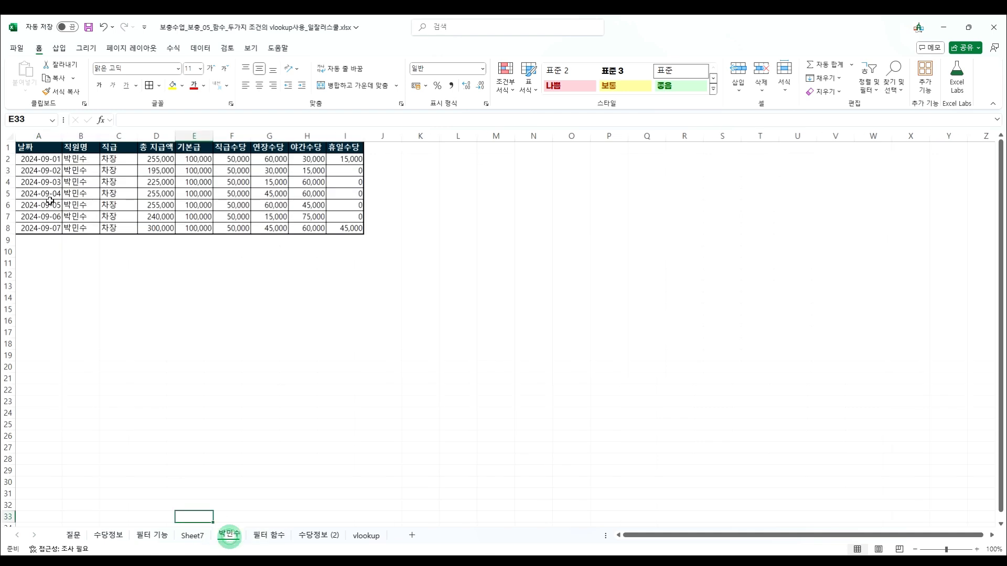
# On the 필터 함수 sheet, enter the name of the employee whose sheet was renamed in B1 as the lookup condition.
pyautogui.click(268, 535)
pyautogui.click(71, 145)
pyautogui.write('박민수')
pyautogui.press('Return')
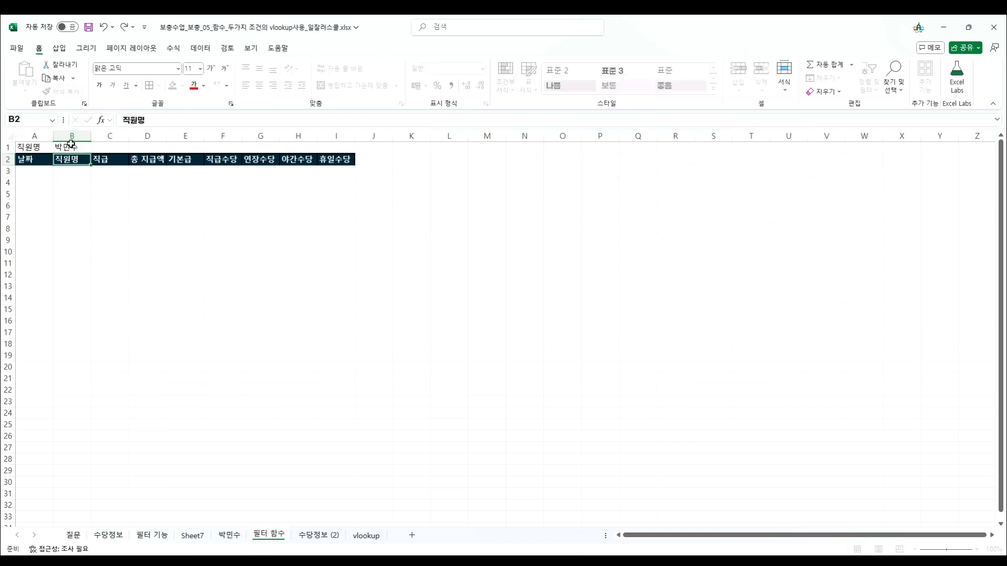
# Copy the header row of the allowance data and paste it into A2:I2 of the 필터 함수 sheet.
pyautogui.click(30, 161)
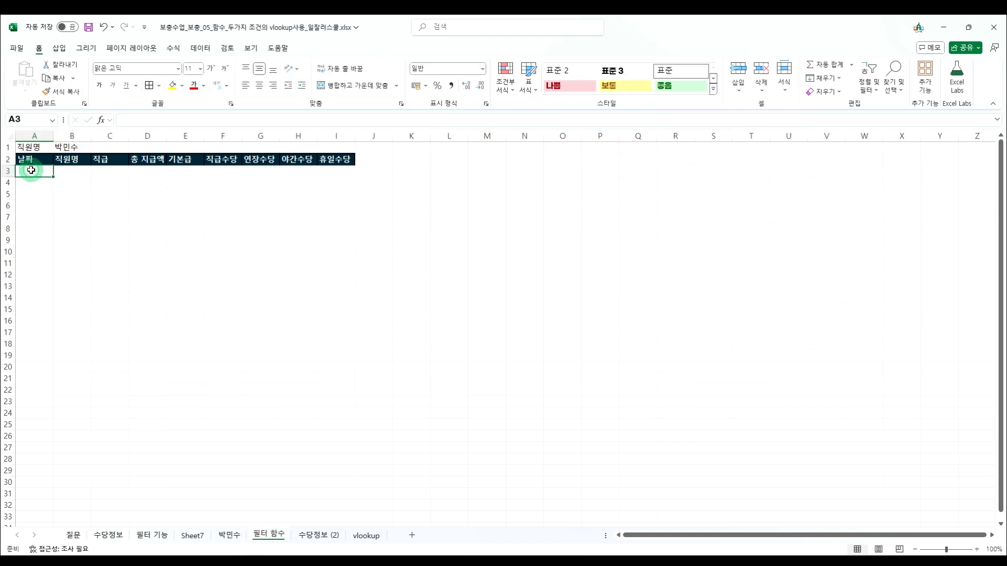
pyautogui.hotkey('ctrl', 'shift', 'Right')
pyautogui.hotkey('ctrl', 'c')
pyautogui.click(190, 191)
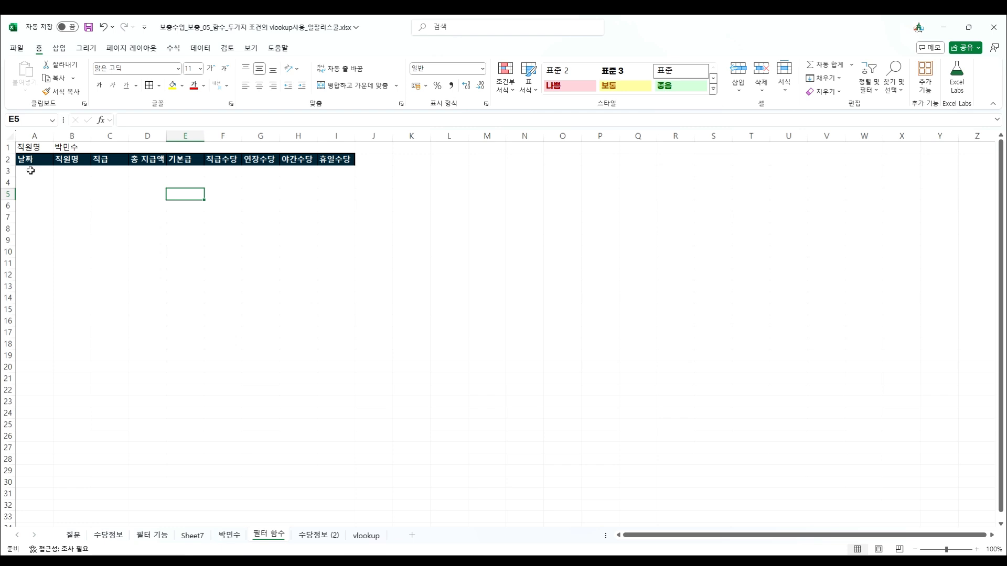
pyautogui.click(28, 161)
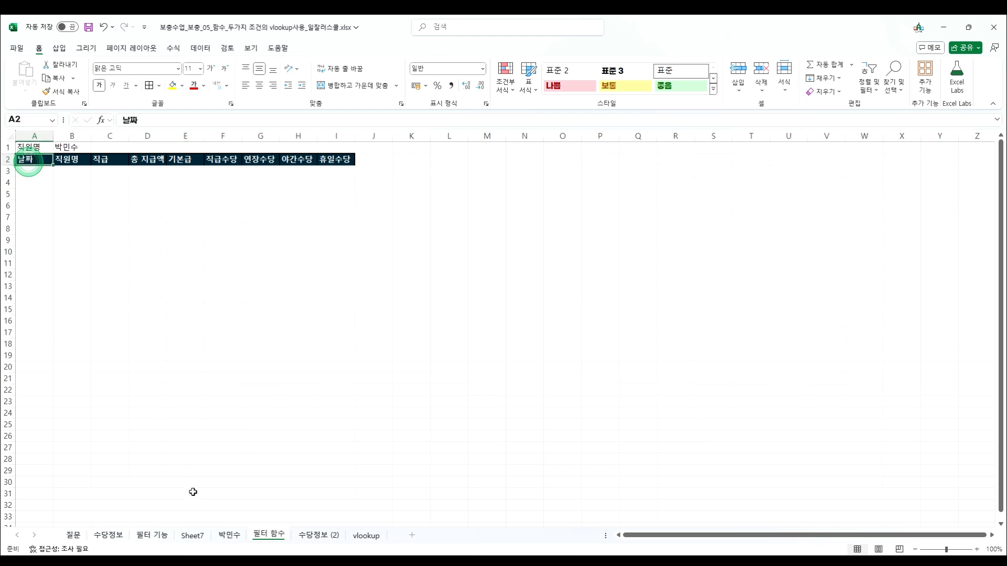
pyautogui.click(150, 536)
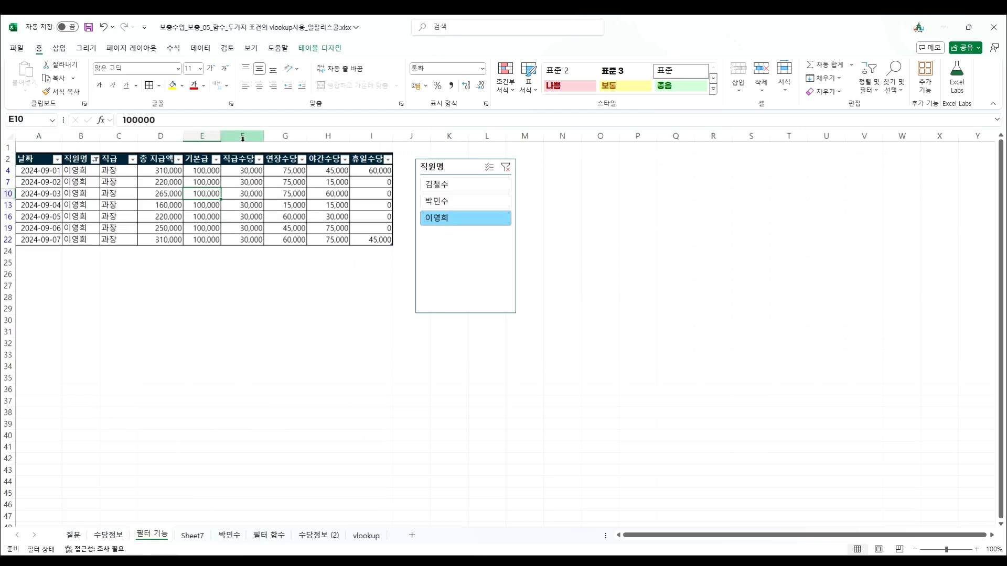
pyautogui.click(268, 535)
pyautogui.hotkey('ctrl', 'v')
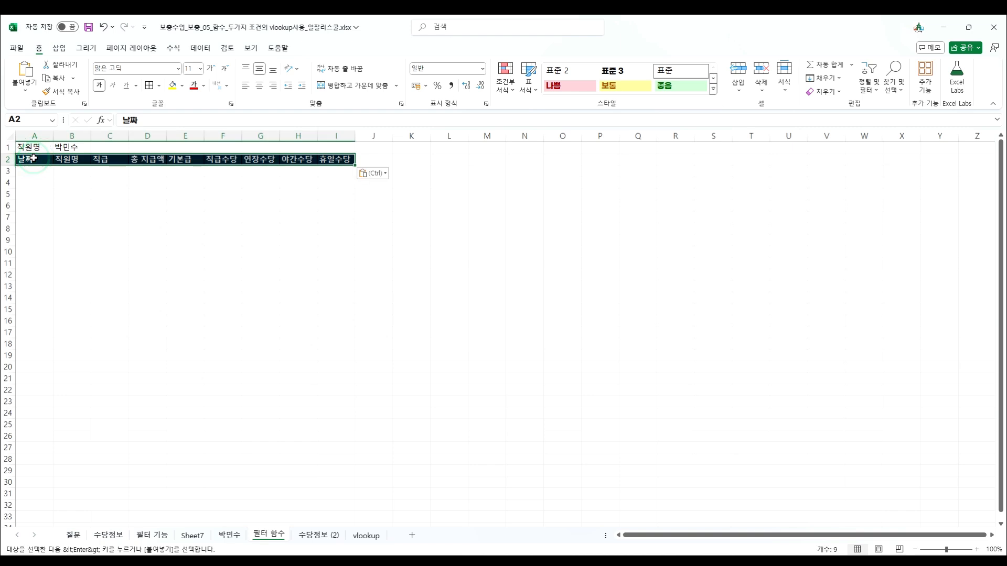
pyautogui.click(190, 206)
# Begin a FILTER formula in A3 of the 필터 함수 sheet with 수당정보!A2:I22 as the array.
pyautogui.click(24, 171)
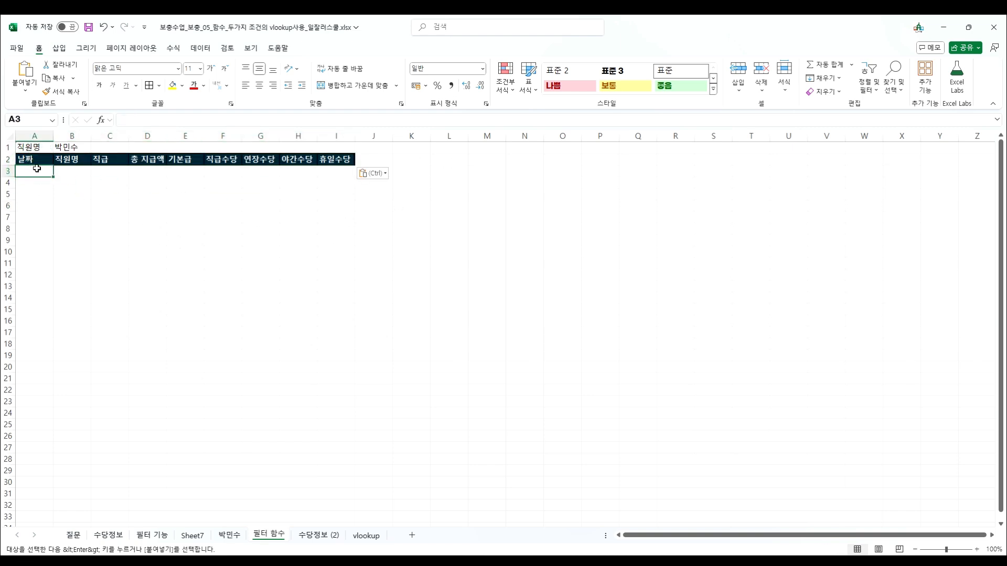
pyautogui.write('=')
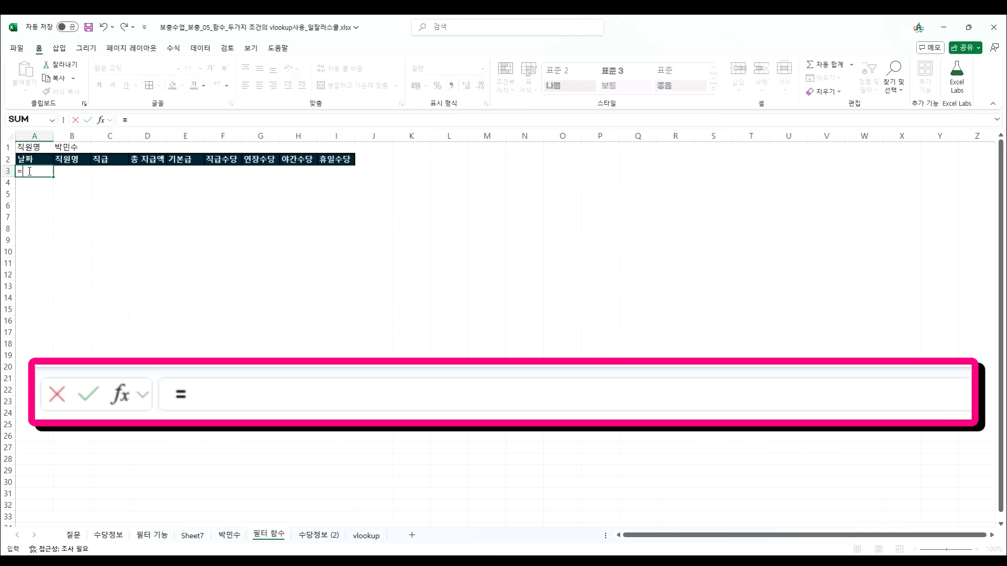
pyautogui.write('filter')
pyautogui.press('Tab')
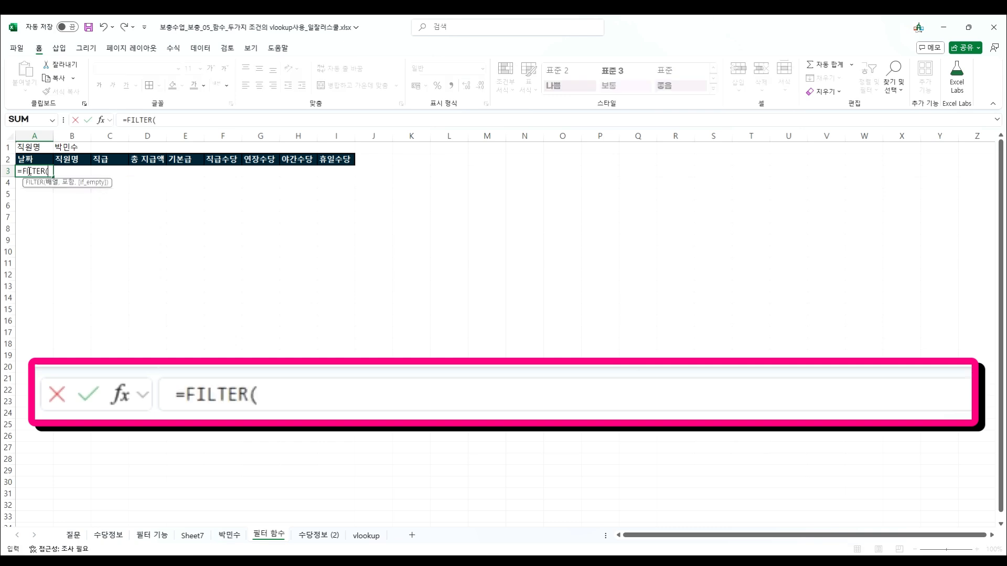
pyautogui.click(110, 536)
pyautogui.moveTo(46, 164); pyautogui.dragTo(462, 470)
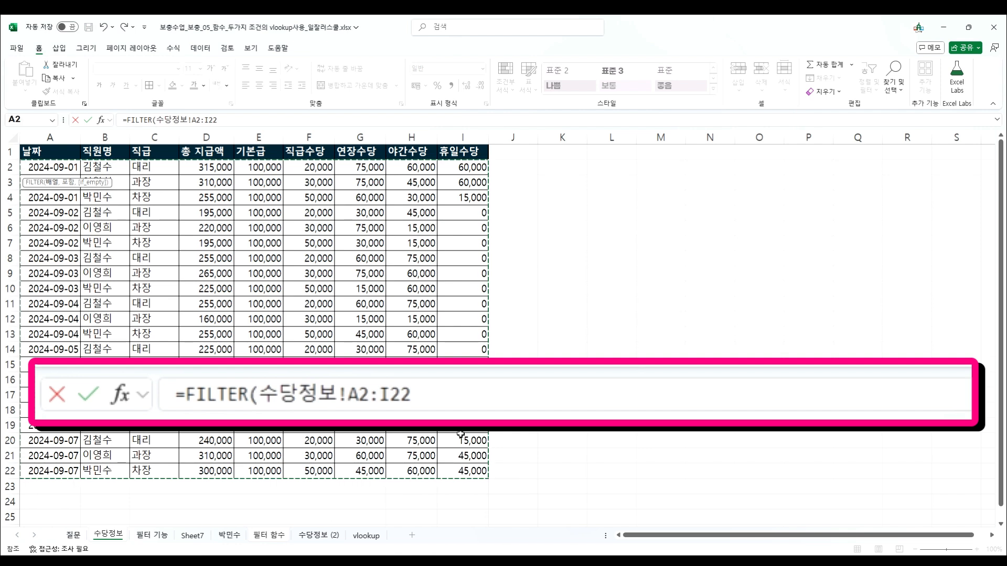
pyautogui.click(216, 125)
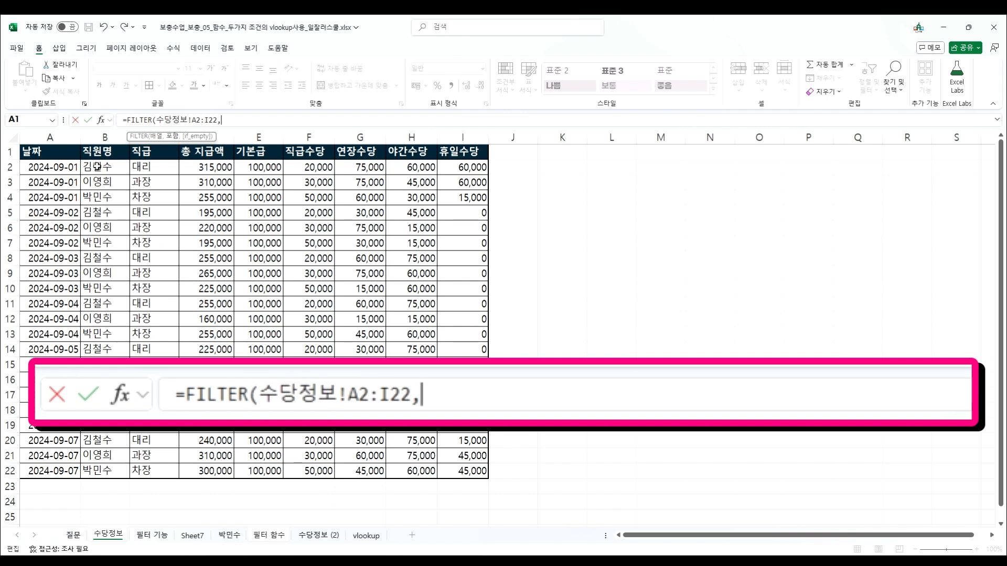
# Complete the FILTER formula with the condition 수당정보!B2:B22='필터 함수'!B1 and check the spilled records.
pyautogui.moveTo(108, 162); pyautogui.dragTo(109, 473)
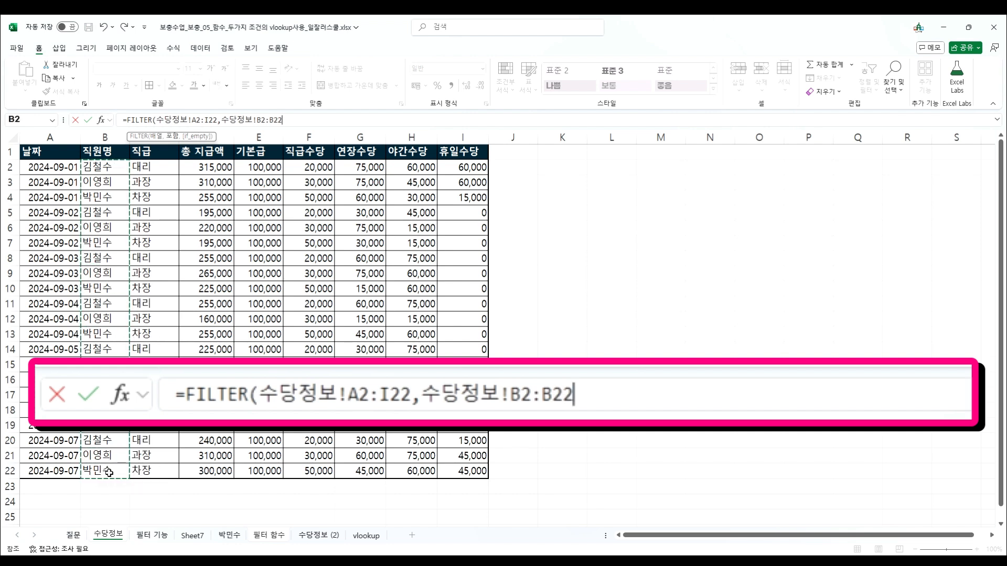
pyautogui.write('=')
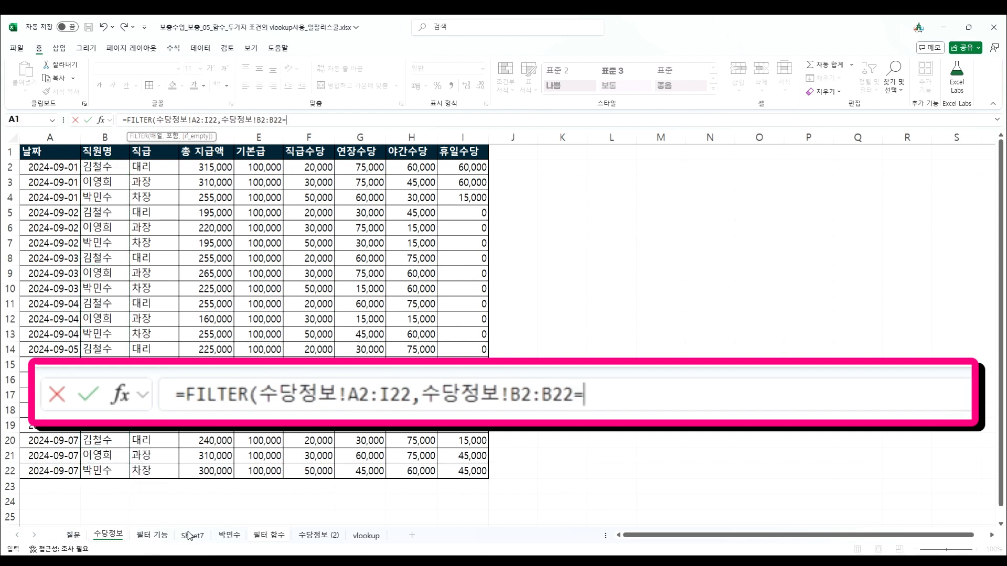
pyautogui.click(264, 536)
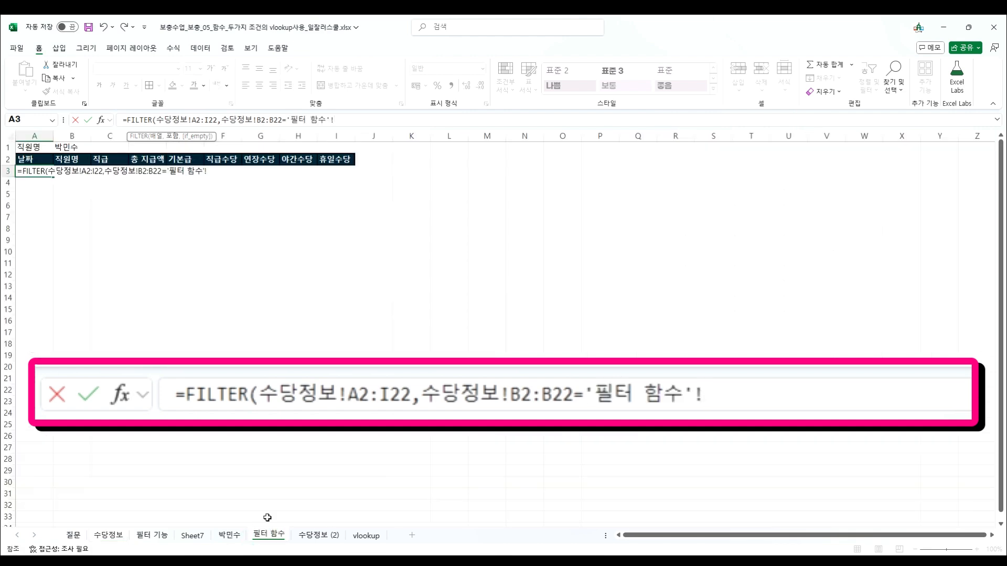
pyautogui.click(80, 147)
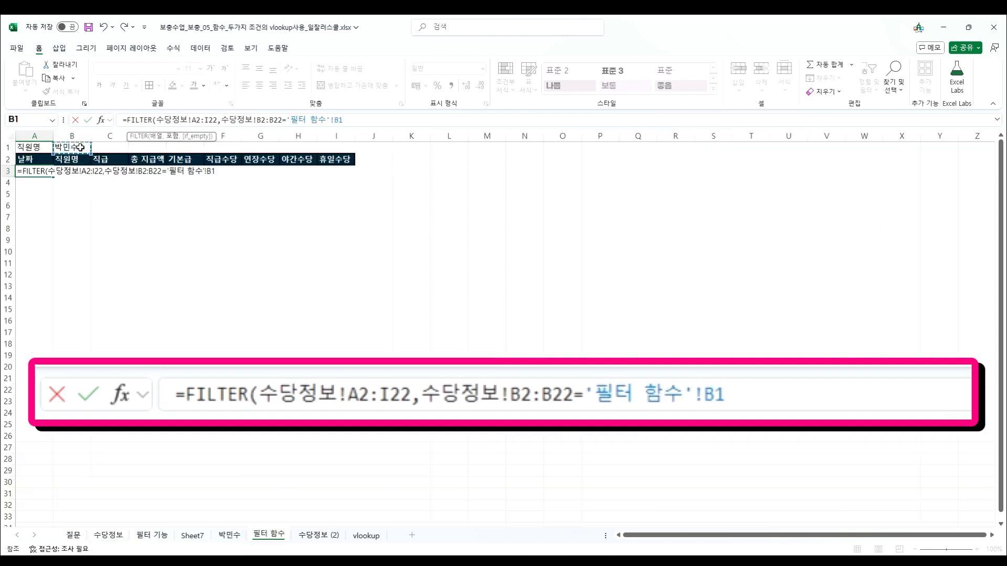
pyautogui.write(')')
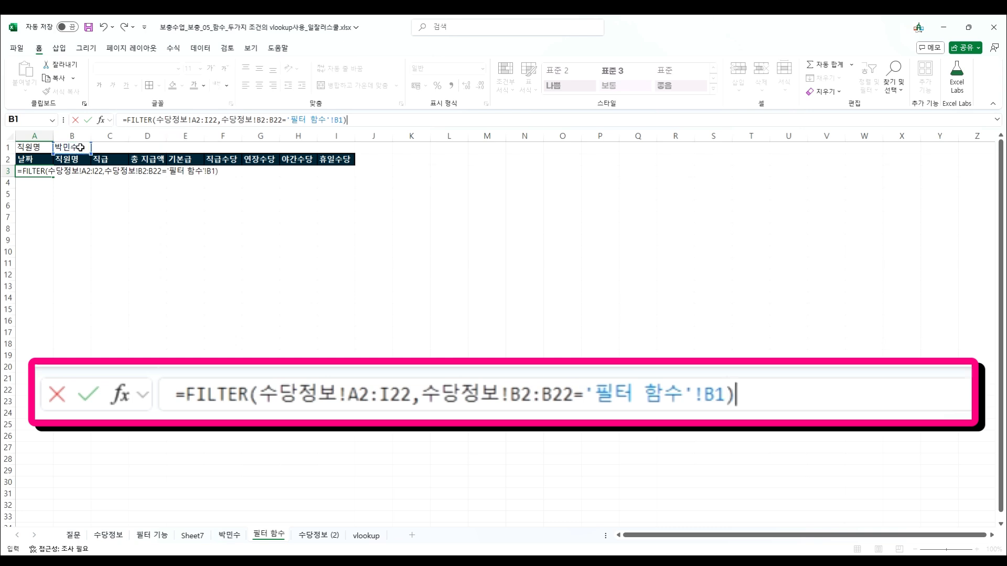
pyautogui.press('Return')
pyautogui.click(260, 218)
pyautogui.moveTo(37, 167); pyautogui.dragTo(337, 240)
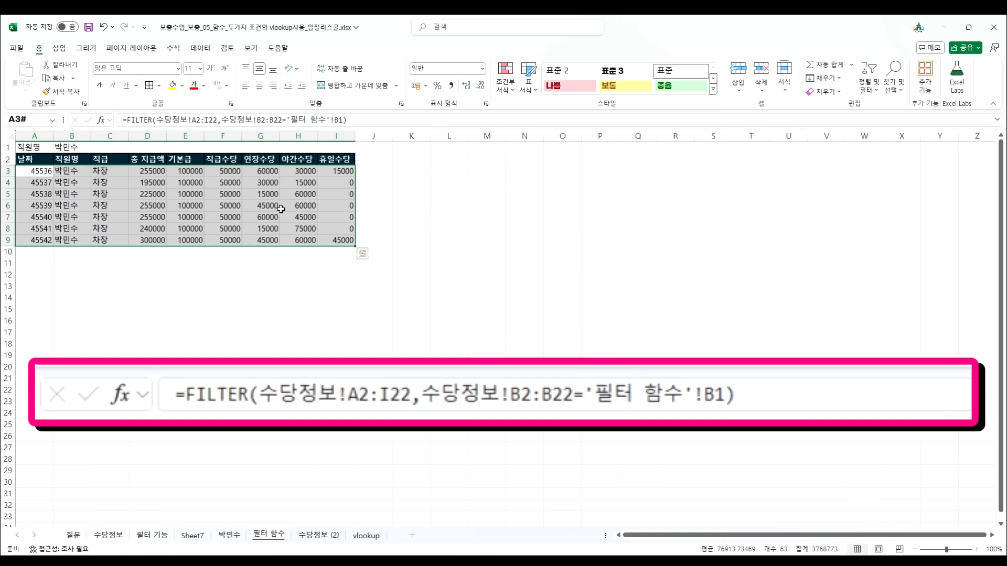
# Format the date serial numbers in A3:A9 as short dates.
pyautogui.moveTo(58, 172); pyautogui.dragTo(63, 240)
pyautogui.moveTo(30, 171); pyautogui.dragTo(30, 240)
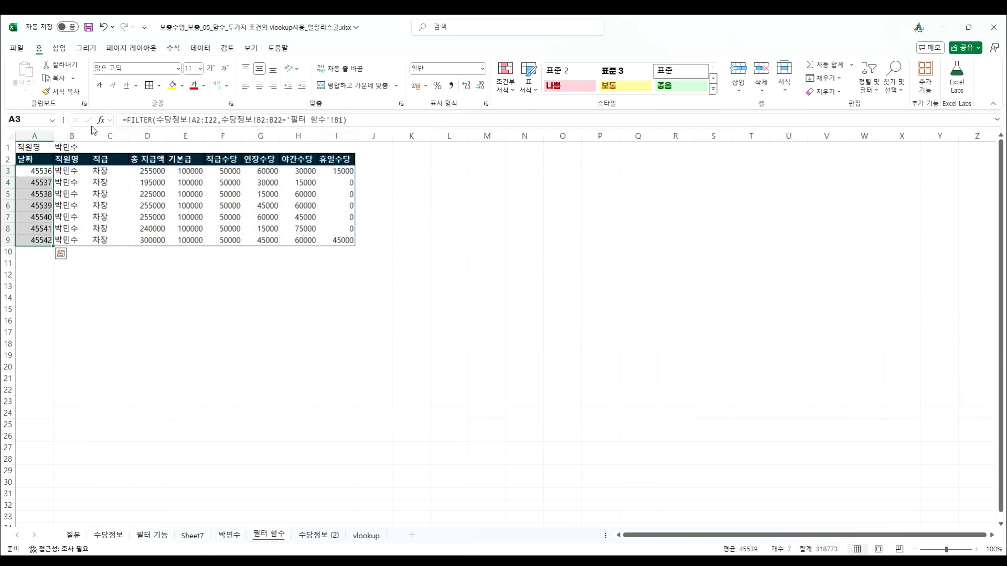
pyautogui.click(483, 68)
pyautogui.click(471, 194)
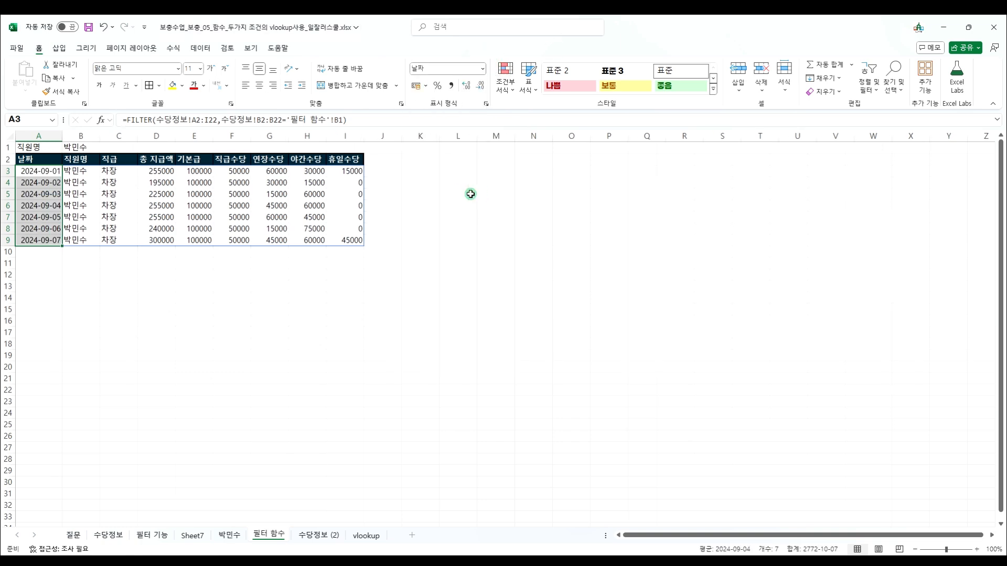
# Apply the thousands separator format to the pay and allowance amounts in D3:I9.
pyautogui.click(180, 229)
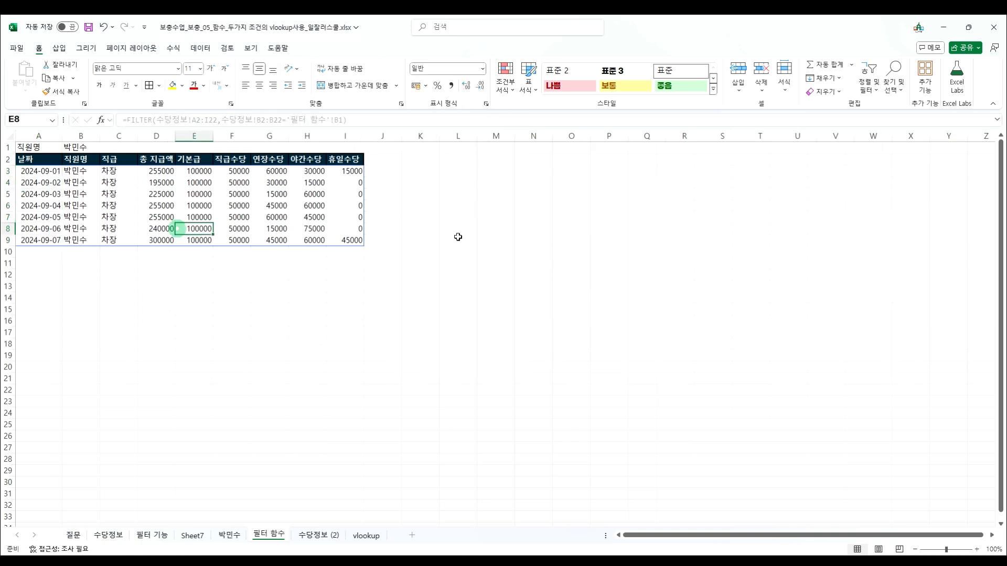
pyautogui.moveTo(167, 171); pyautogui.dragTo(348, 240)
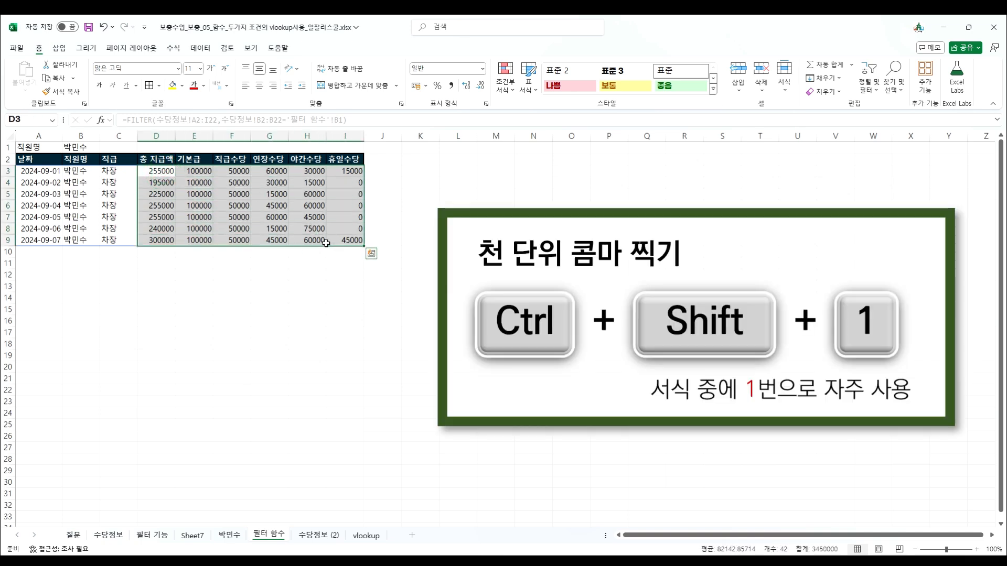
pyautogui.hotkey('ctrl', 'shift', '1')
pyautogui.click(305, 266)
pyautogui.moveTo(157, 170); pyautogui.dragTo(348, 240)
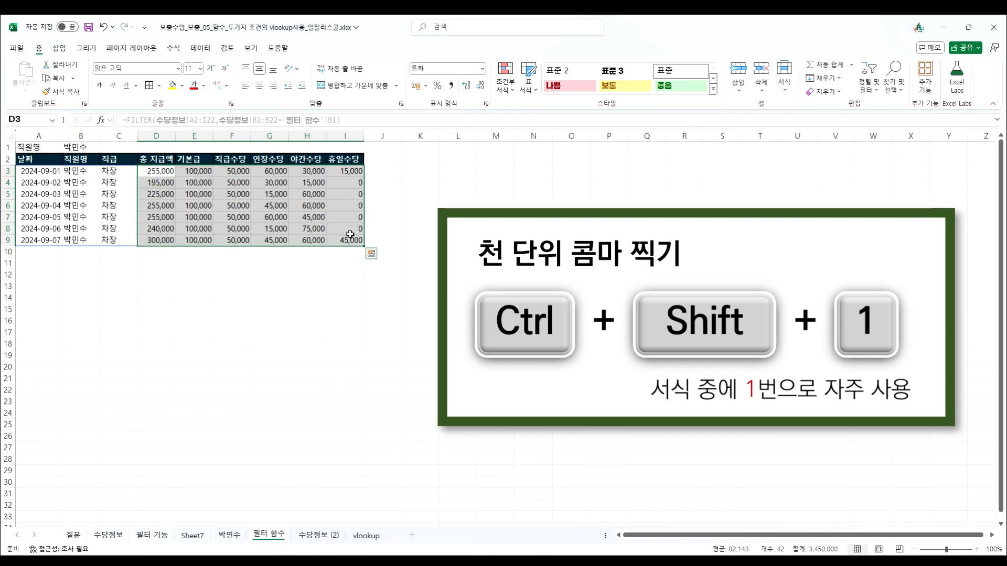
# Replace the employee name in B1 of the 필터 함수 sheet with another employee from 수당정보 and check the filtered records in A1:I9.
pyautogui.click(260, 273)
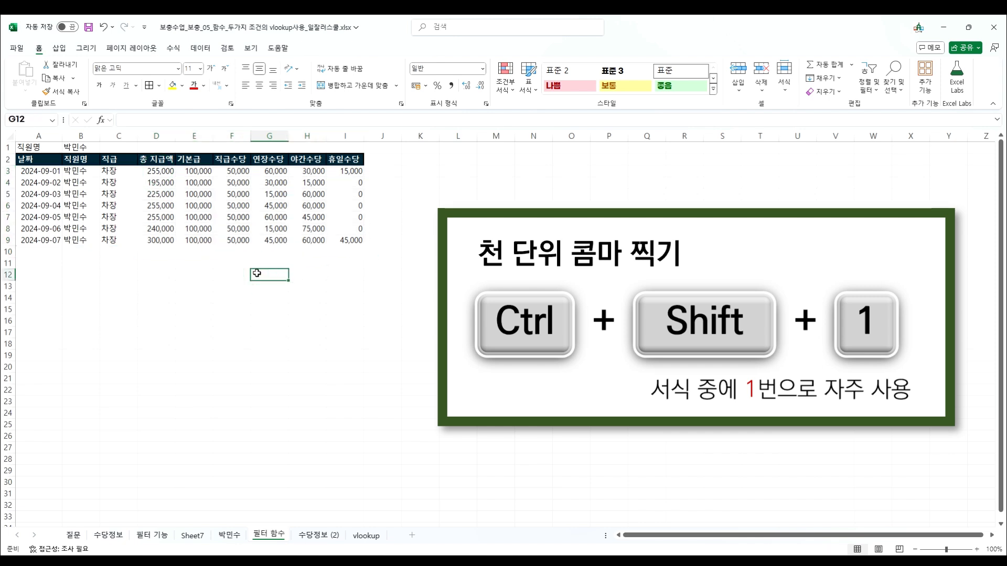
pyautogui.click(81, 145)
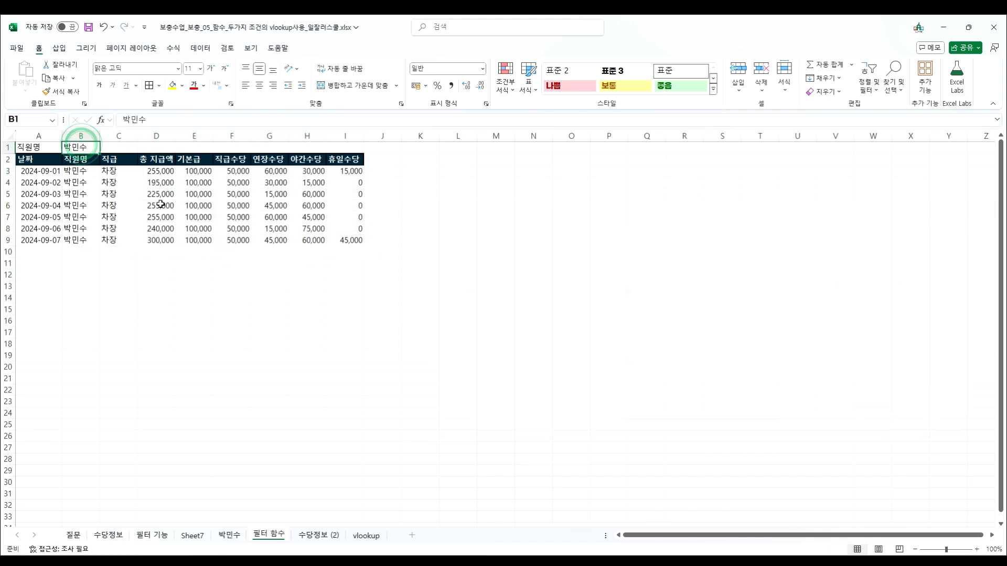
pyautogui.click(109, 535)
pyautogui.click(267, 534)
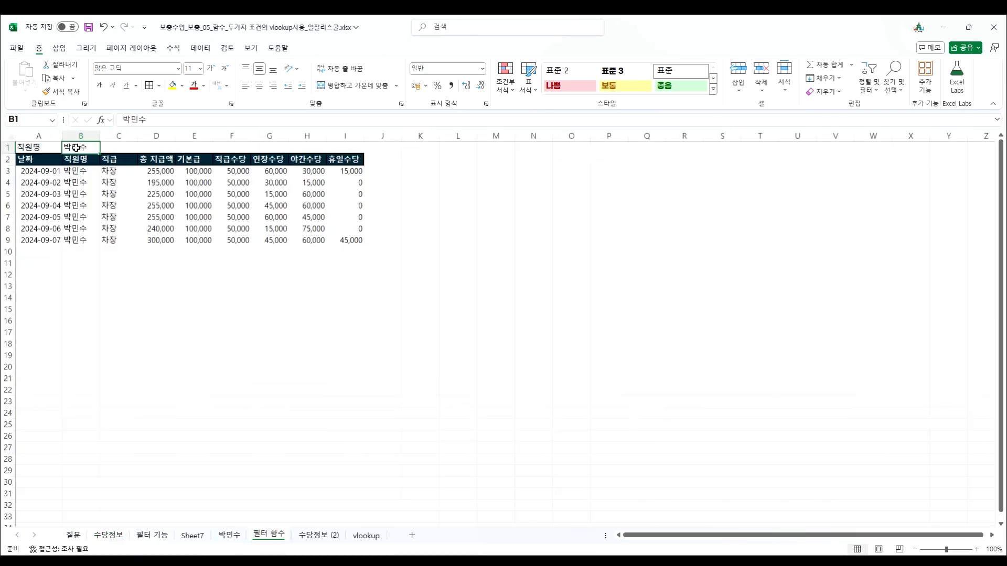
pyautogui.write('김철수')
pyautogui.press('Return')
pyautogui.moveTo(39, 147); pyautogui.dragTo(341, 243)
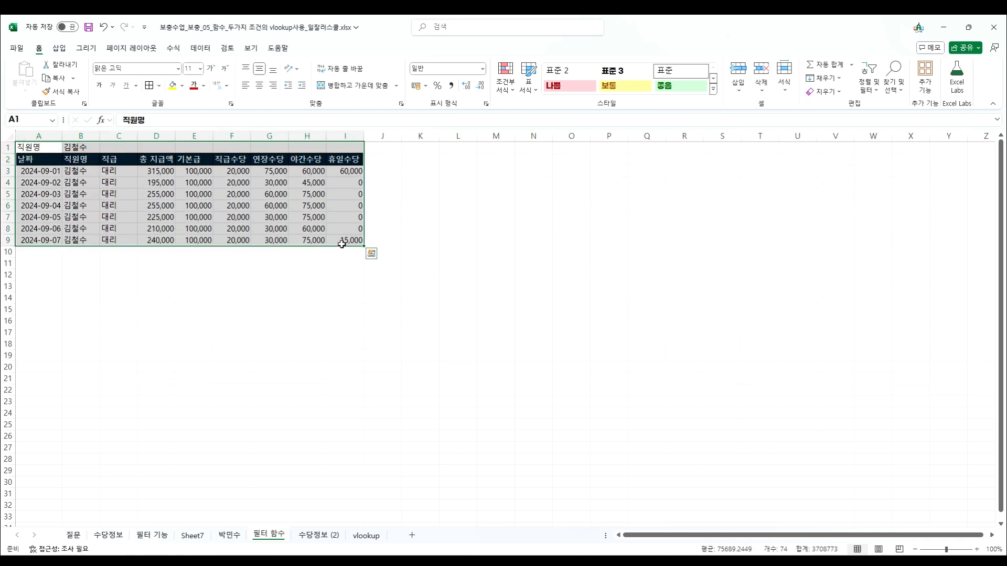
pyautogui.click(371, 253)
pyautogui.click(201, 427)
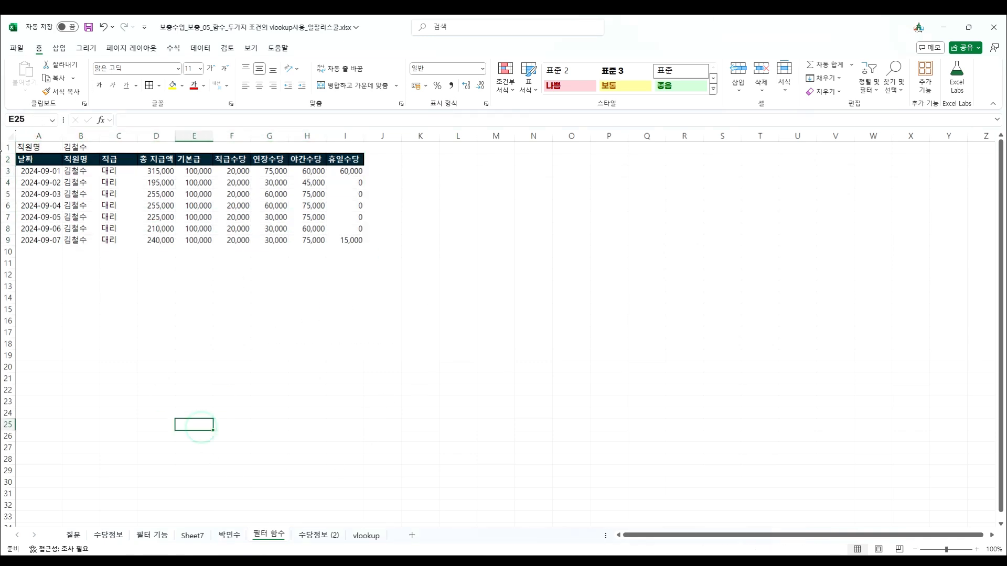
# Duplicate the 필터 함수 sheet twice, placing both copies directly after the original.
pyautogui.click(82, 147)
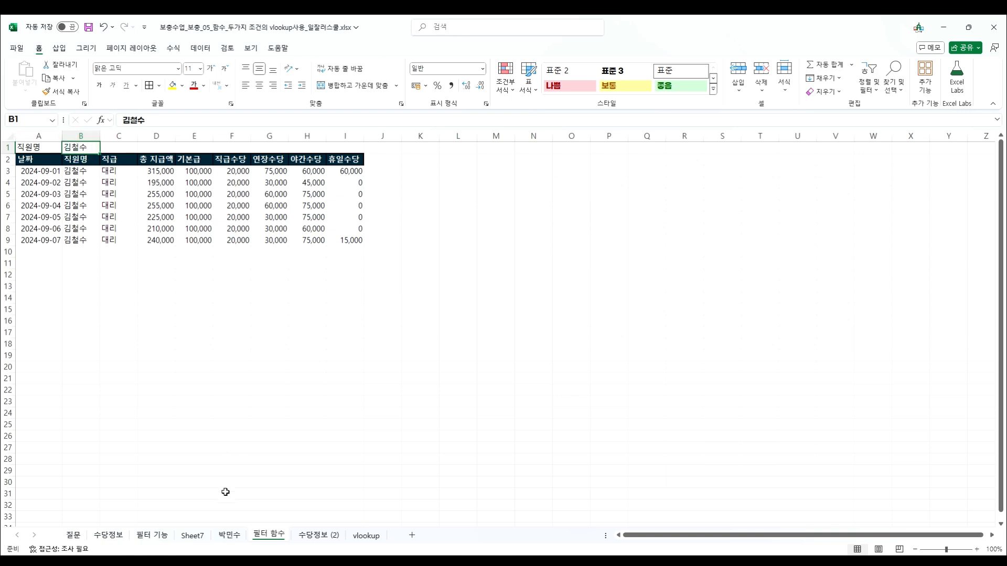
pyautogui.moveTo(271, 539); pyautogui.dragTo(367, 538)
pyautogui.click(278, 534)
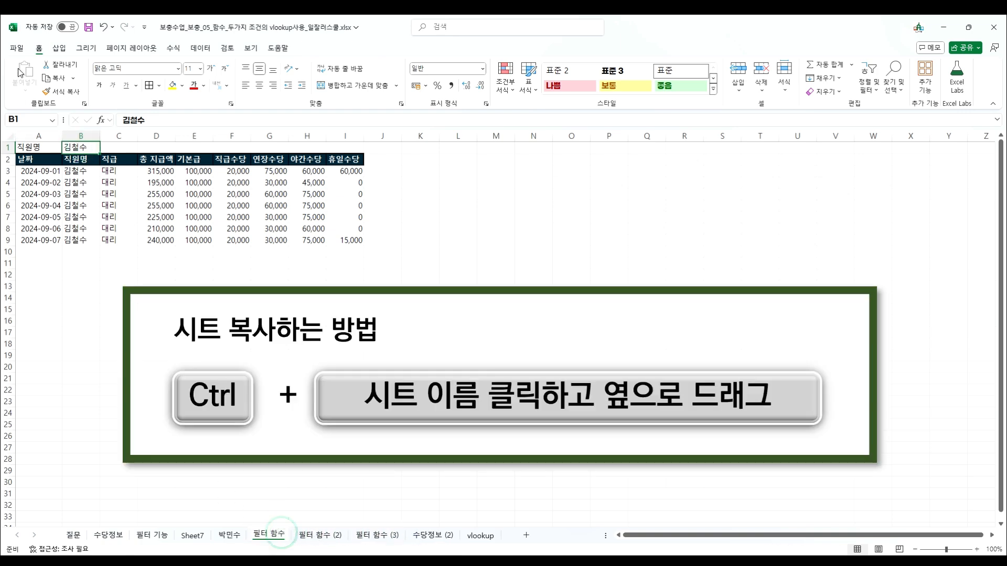
# Enter a different employee's name in B1 of the 필터 함수 (3) sheet and check its filtered records down to row 9.
pyautogui.click(318, 536)
pyautogui.hotkey('ctrl', 'pagedown')
pyautogui.write('이영희')
pyautogui.press('Return')
pyautogui.moveTo(38, 162); pyautogui.dragTo(346, 241)
pyautogui.click(348, 241)
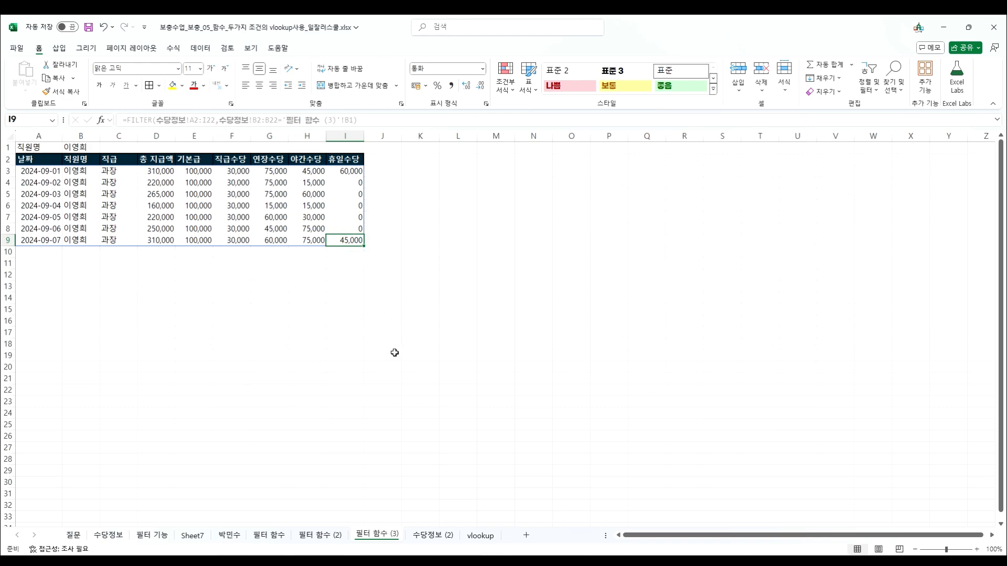
# Examine the date and employee name columns of the 수당정보 (2) sheet down to its last record.
pyautogui.click(450, 536)
pyautogui.click(421, 440)
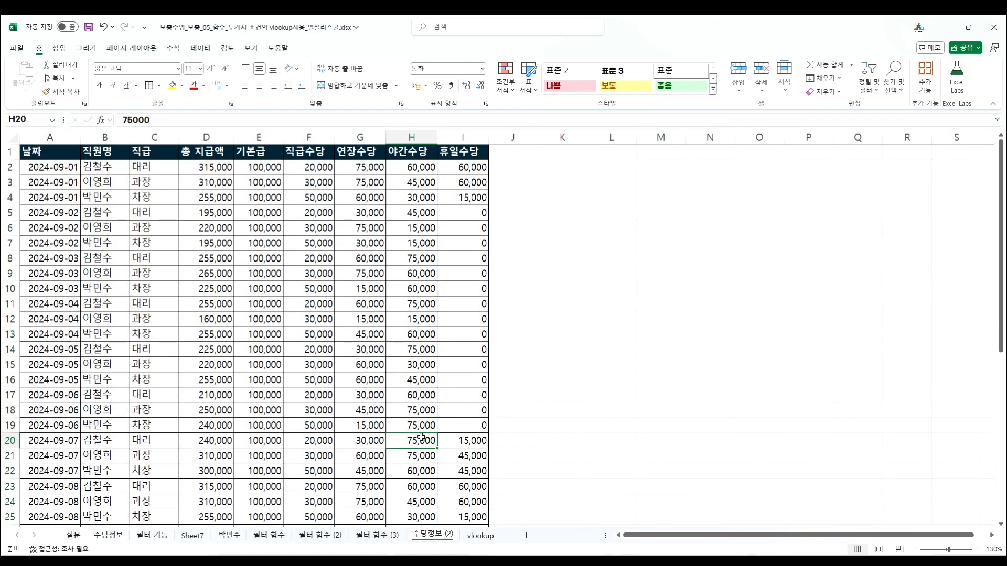
pyautogui.click(80, 537)
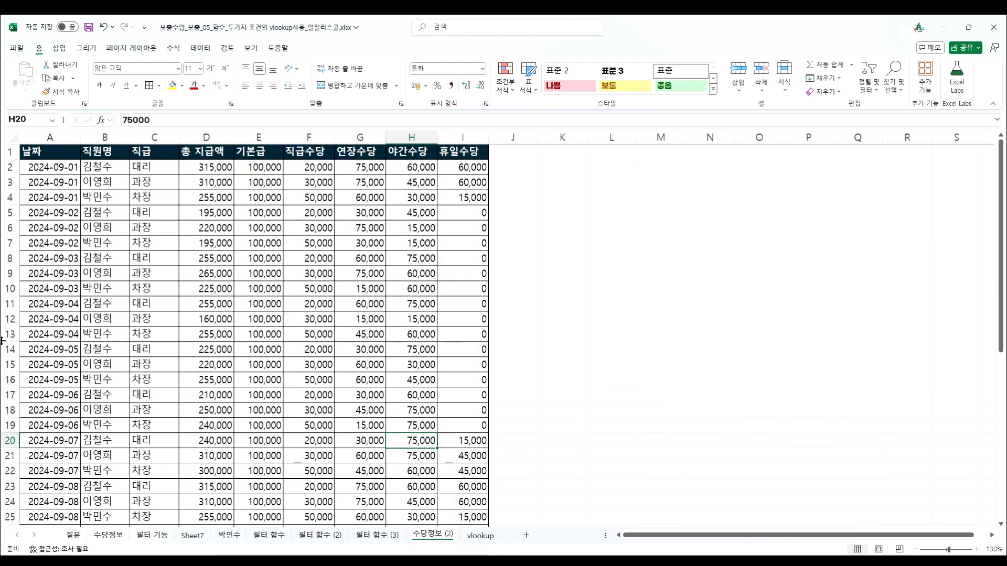
pyautogui.click(66, 289)
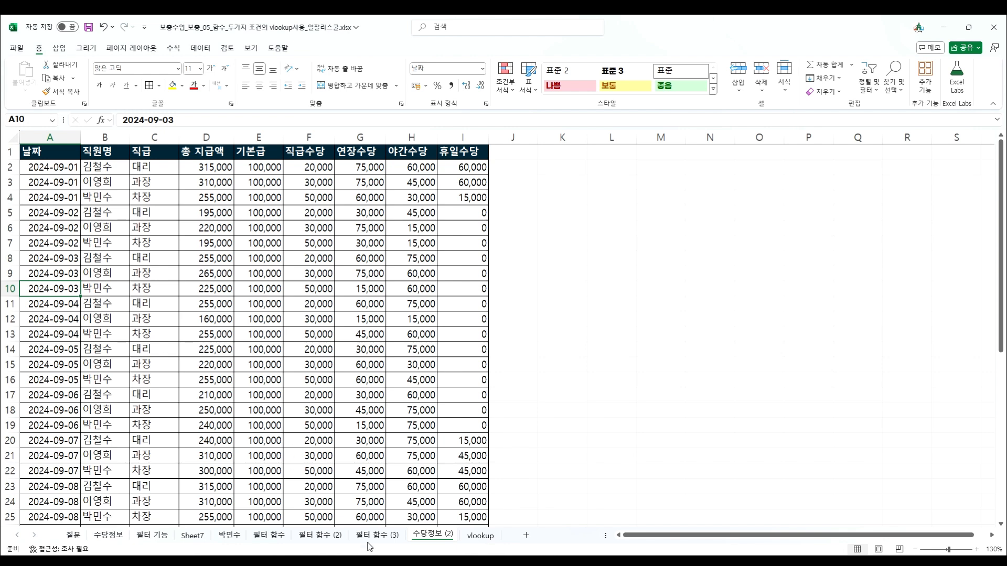
pyautogui.moveTo(42, 161); pyautogui.dragTo(98, 479)
pyautogui.scroll(-2, 98, 480)
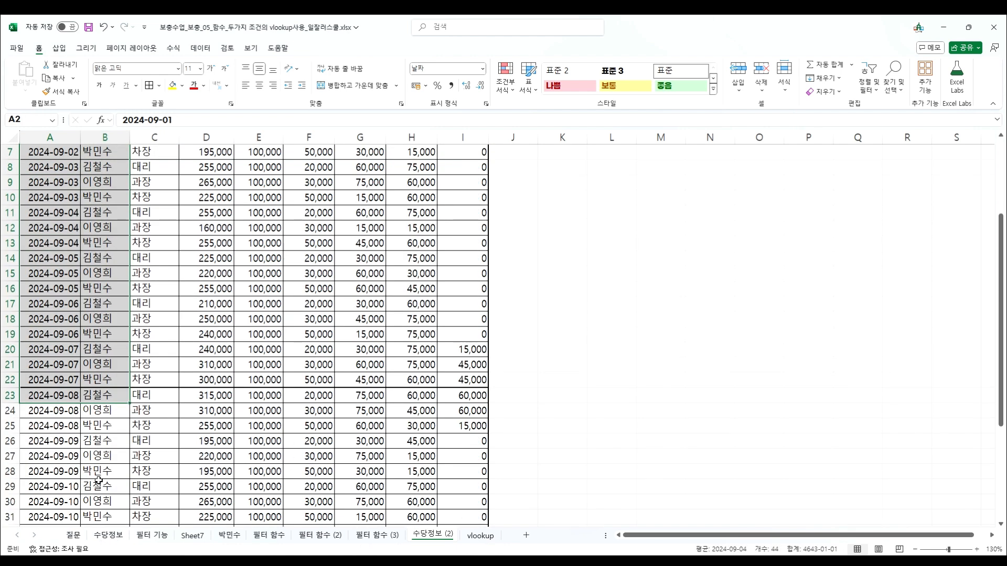
pyautogui.scroll(-8, 90, 474)
pyautogui.scroll(1, 241, 335)
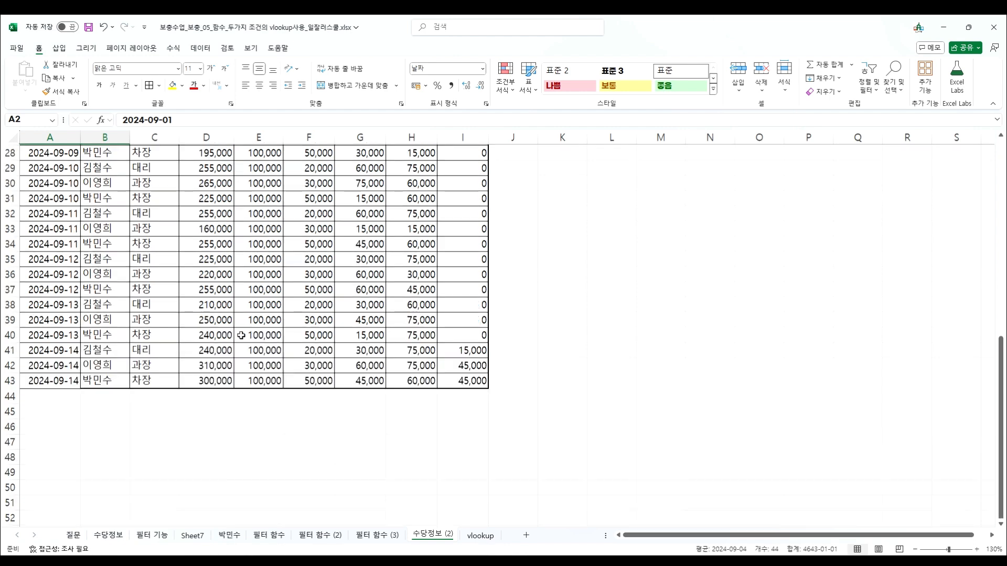
pyautogui.scroll(9, 241, 335)
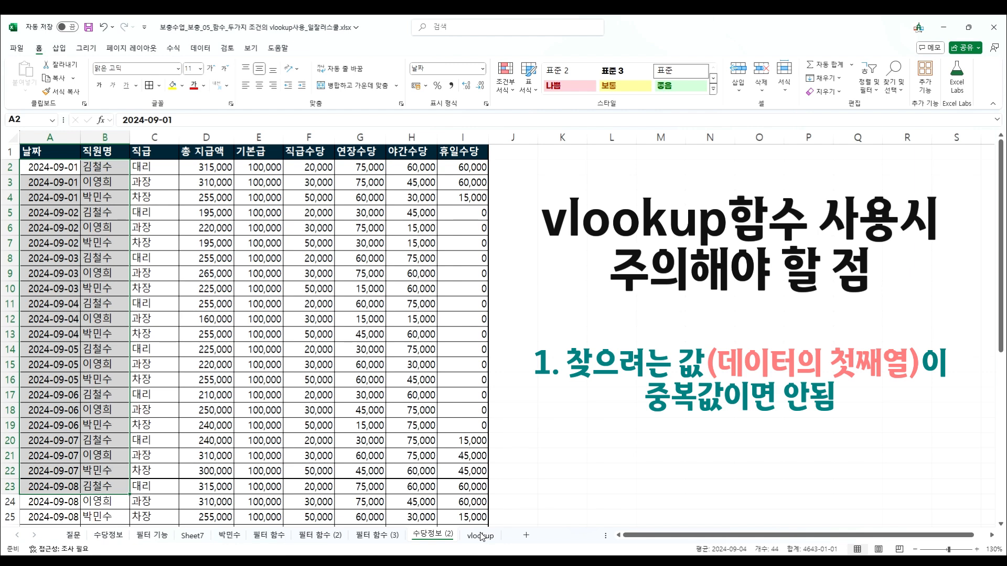
pyautogui.click(479, 535)
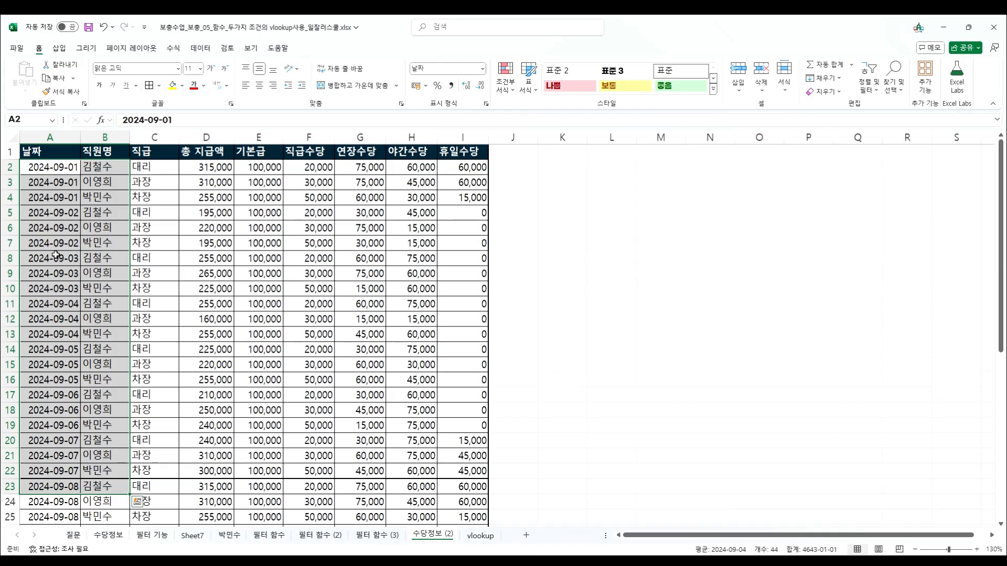
# Compare the date entries in column A of the first records with the employee names beside them in column B.
pyautogui.click(52, 257)
pyautogui.click(52, 166)
pyautogui.moveTo(52, 167); pyautogui.dragTo(47, 402)
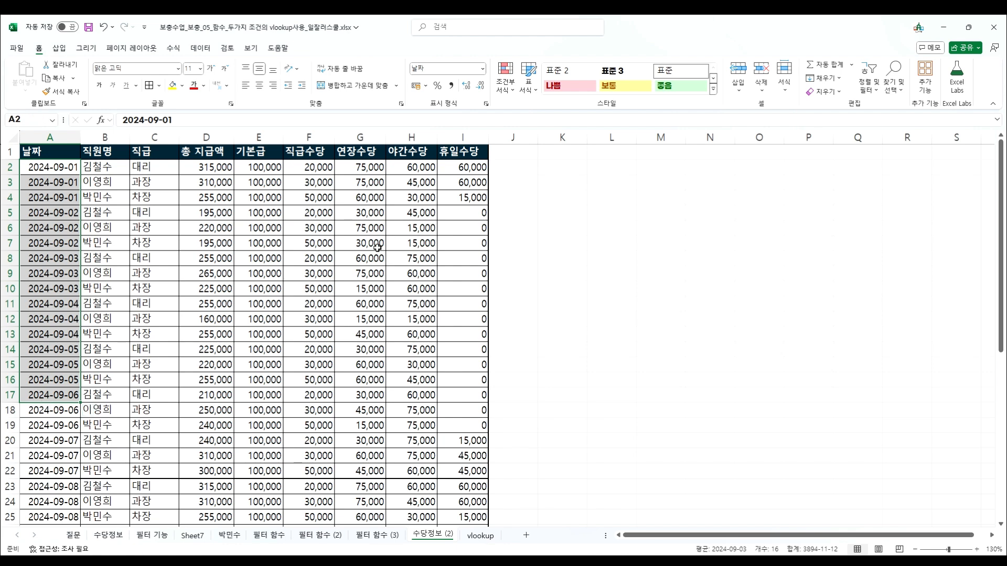
pyautogui.click(103, 209)
pyautogui.click(57, 167)
pyautogui.click(68, 180)
pyautogui.click(63, 198)
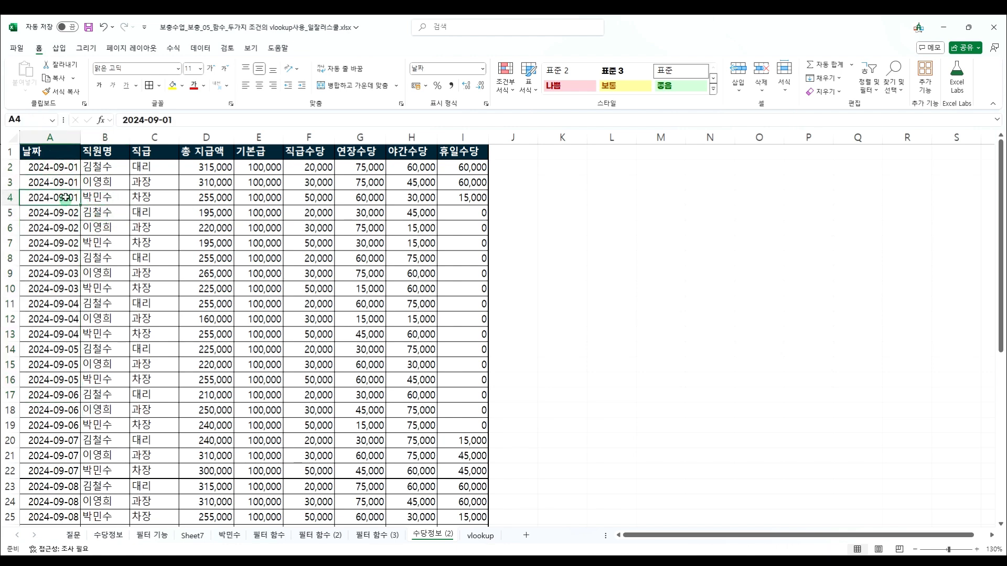
pyautogui.click(59, 168)
pyautogui.click(63, 182)
pyautogui.click(62, 198)
pyautogui.click(105, 197)
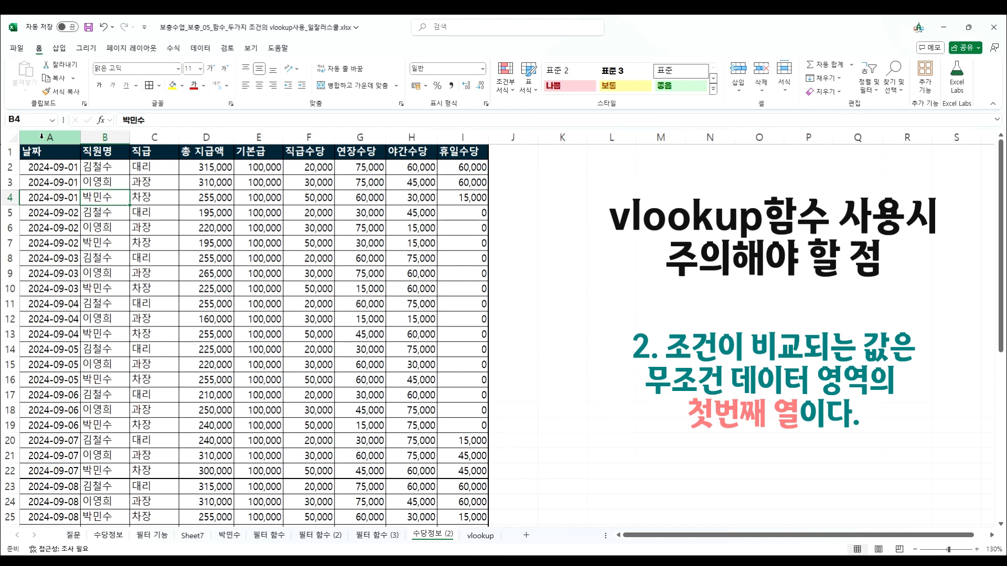
# Insert a blank column before the date column of 수당정보 (2) and copy the 날짜 header into A1.
pyautogui.click(42, 137)
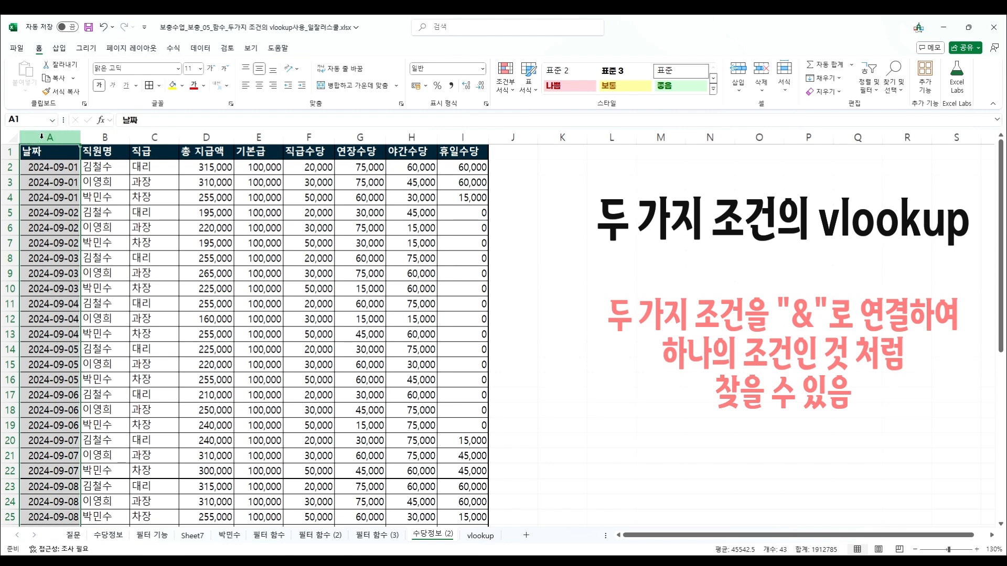
pyautogui.hotkey('ctrl', 'shift', '+')
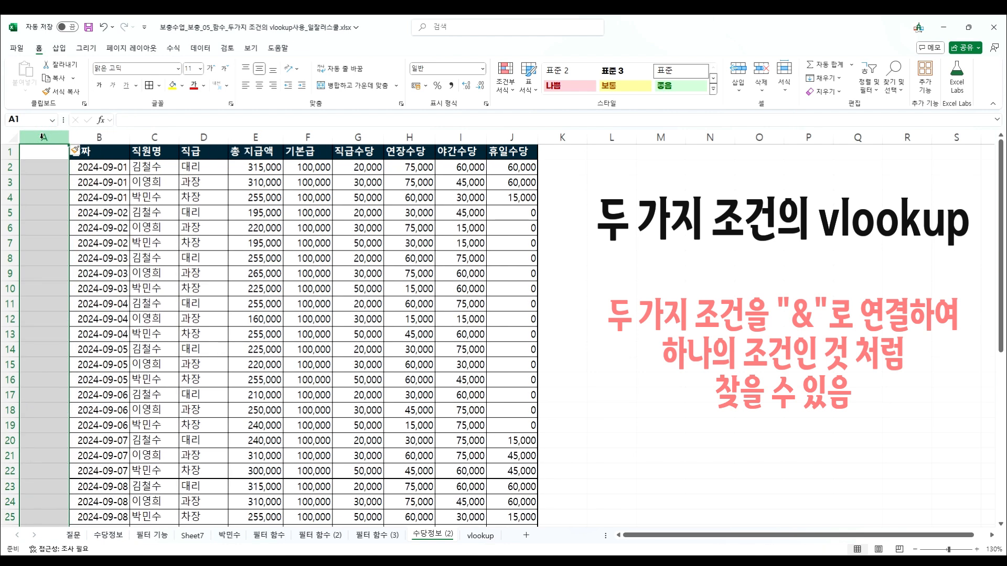
pyautogui.click(107, 151)
pyautogui.hotkey('ctrl', 'c')
pyautogui.click(46, 152)
pyautogui.hotkey('ctrl', 'v')
# Change the A1 header to 날짜+직원명 and fit column A's width to its text.
pyautogui.doubleClick(46, 151)
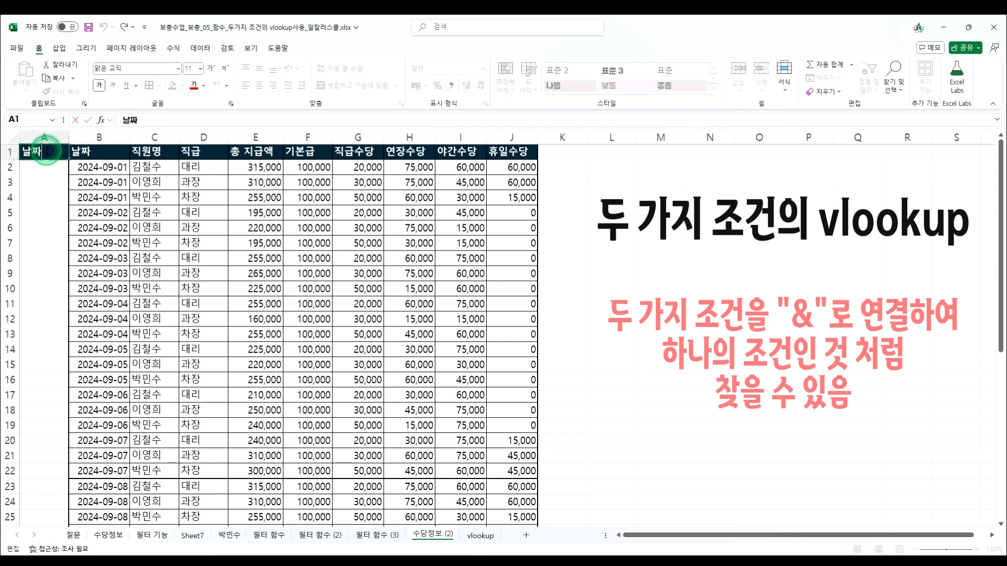
pyautogui.write('+직원명')
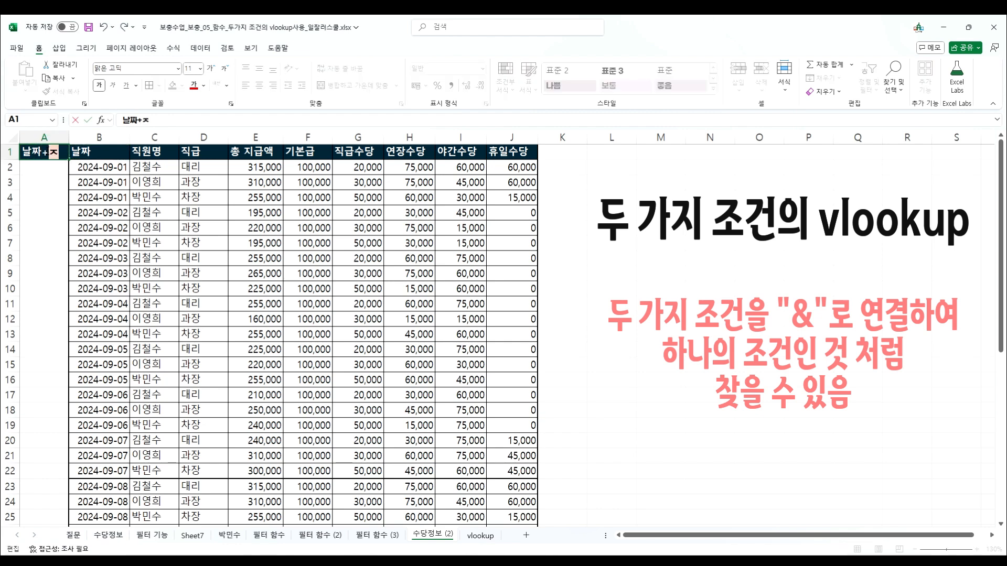
pyautogui.press('Return')
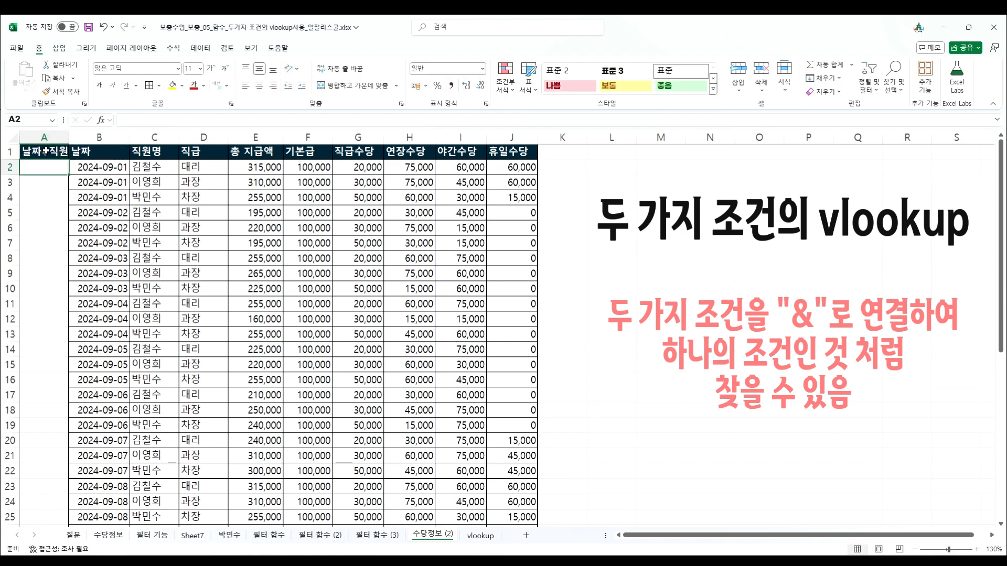
pyautogui.doubleClick(68, 137)
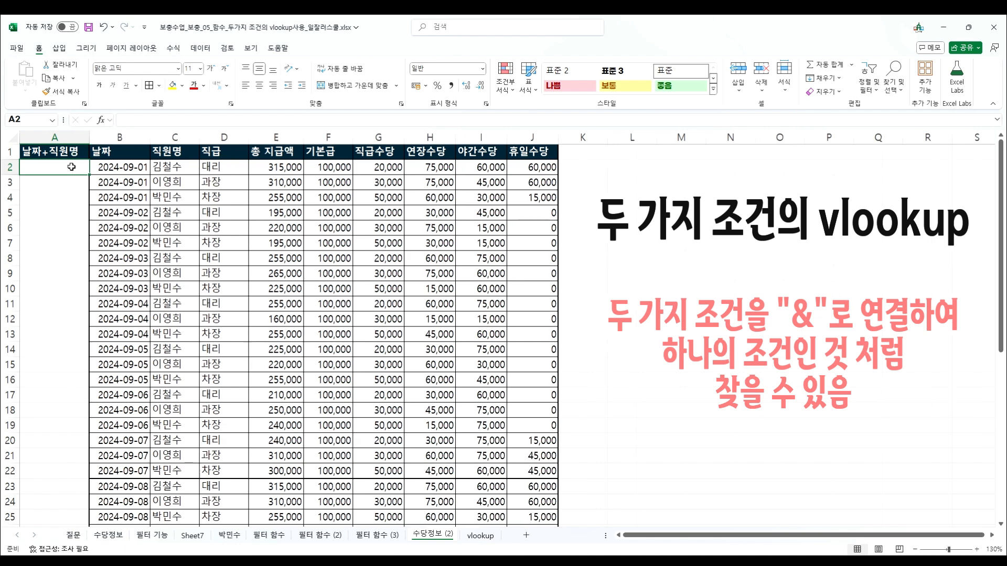
# Enter the formula =B2&C2 in A2 to join the first record's date and employee name.
pyautogui.write('=')
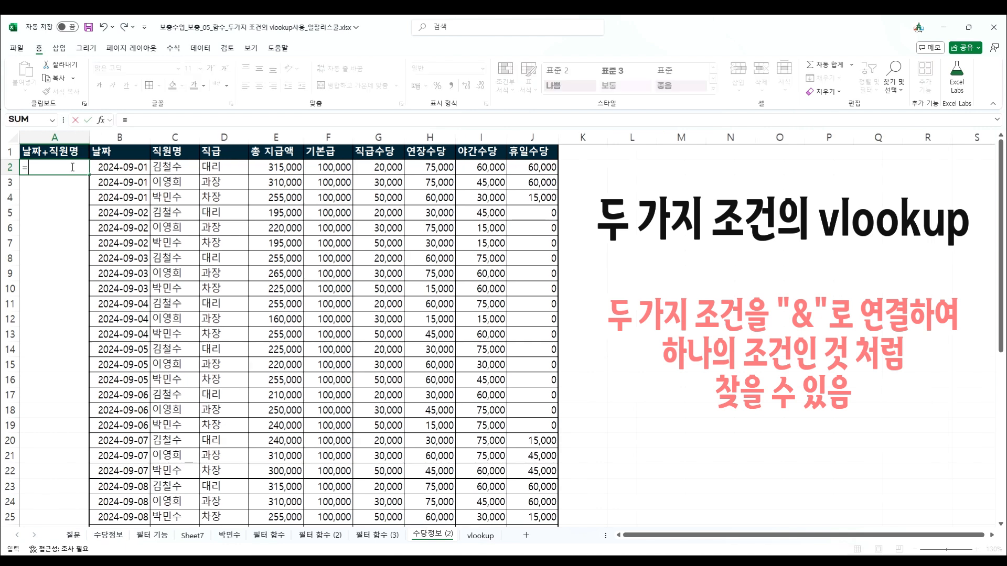
pyautogui.click(134, 170)
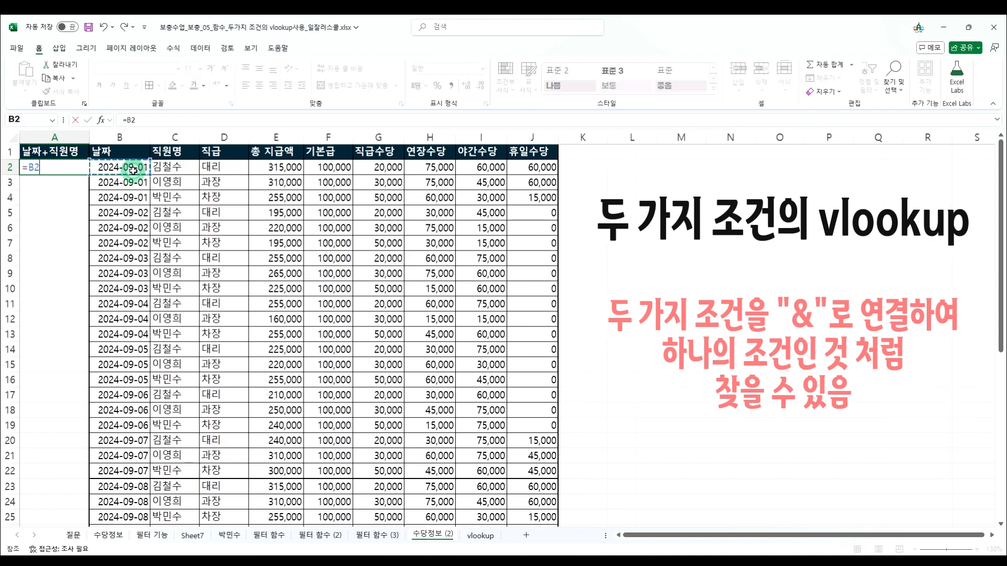
pyautogui.write('&')
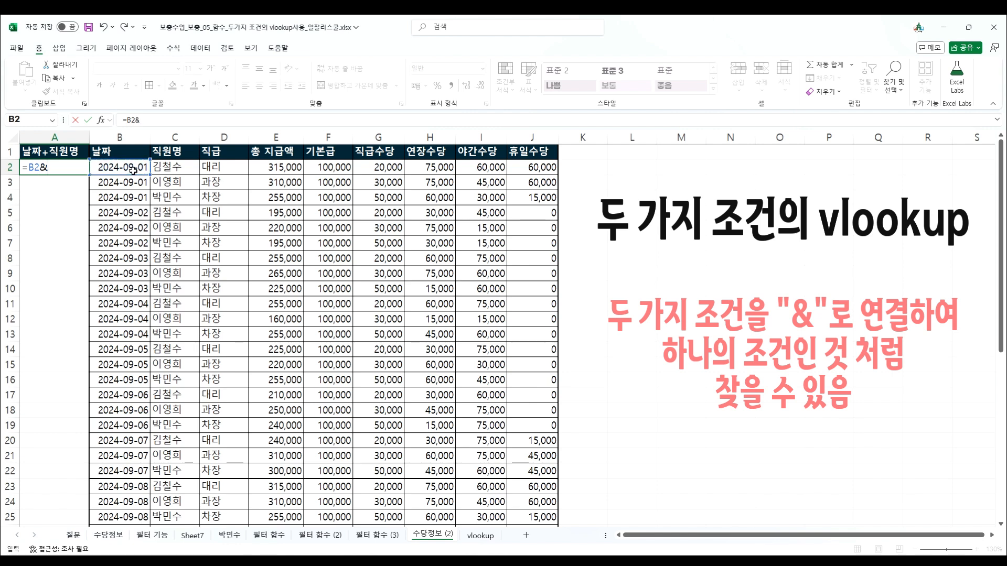
pyautogui.click(175, 169)
pyautogui.press('Return')
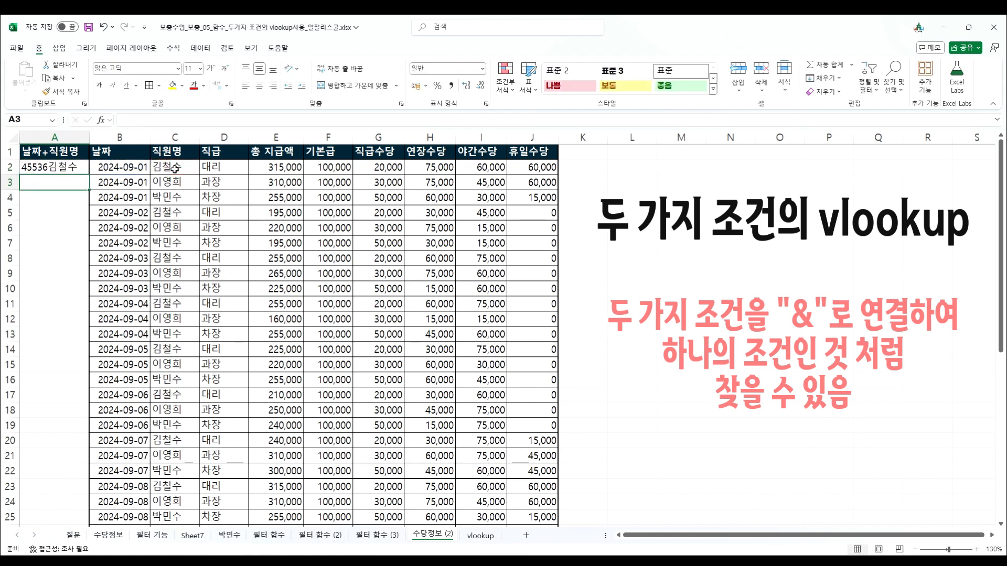
# Review the source date in B2 and the date entries on the employee filter sheets, ending back on 수당정보 (2).
pyautogui.click(141, 165)
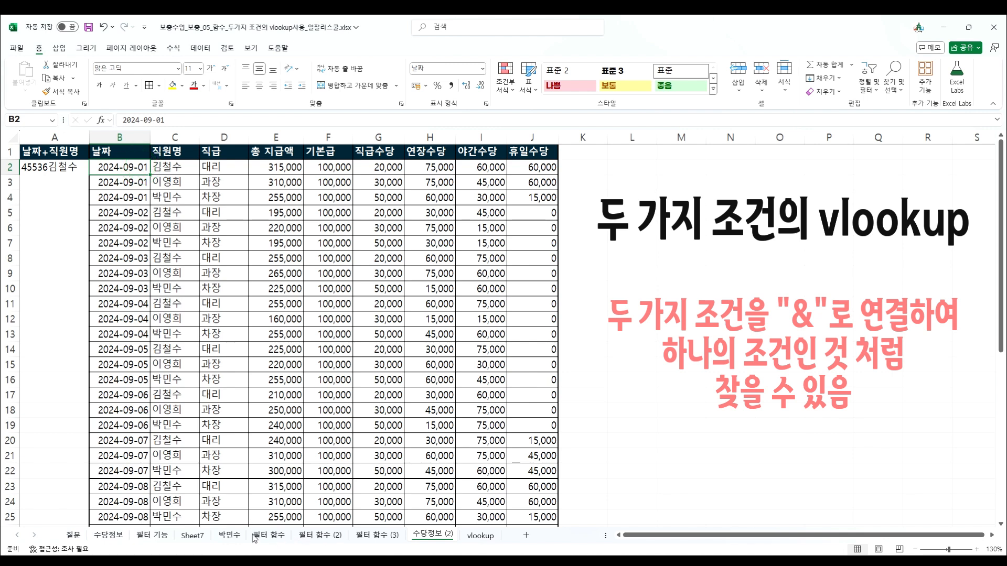
pyautogui.click(231, 536)
pyautogui.click(39, 159)
pyautogui.click(393, 539)
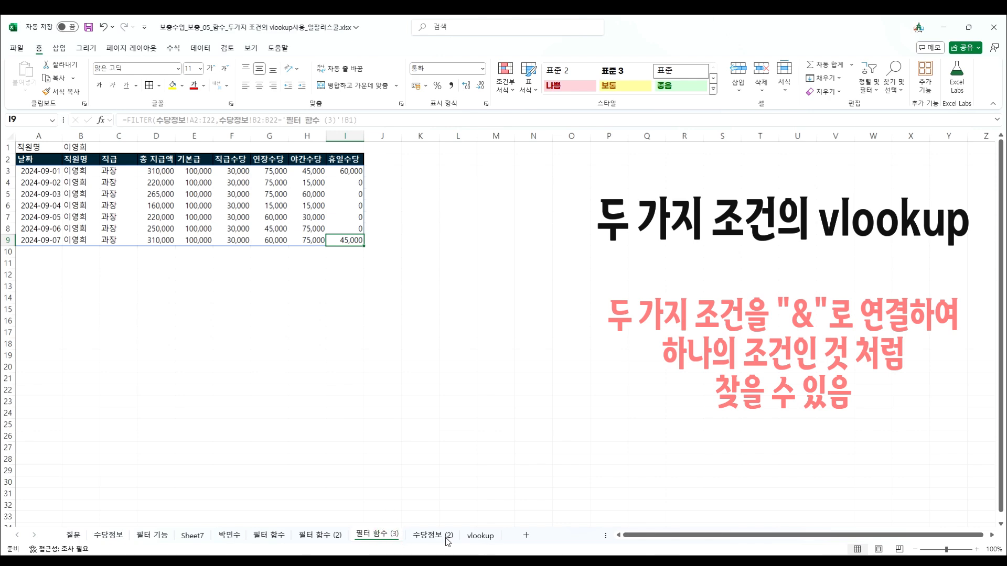
pyautogui.click(447, 536)
# Fill the A2 formula down column A to row 43 and check the combined date and employee keys.
pyautogui.click(39, 167)
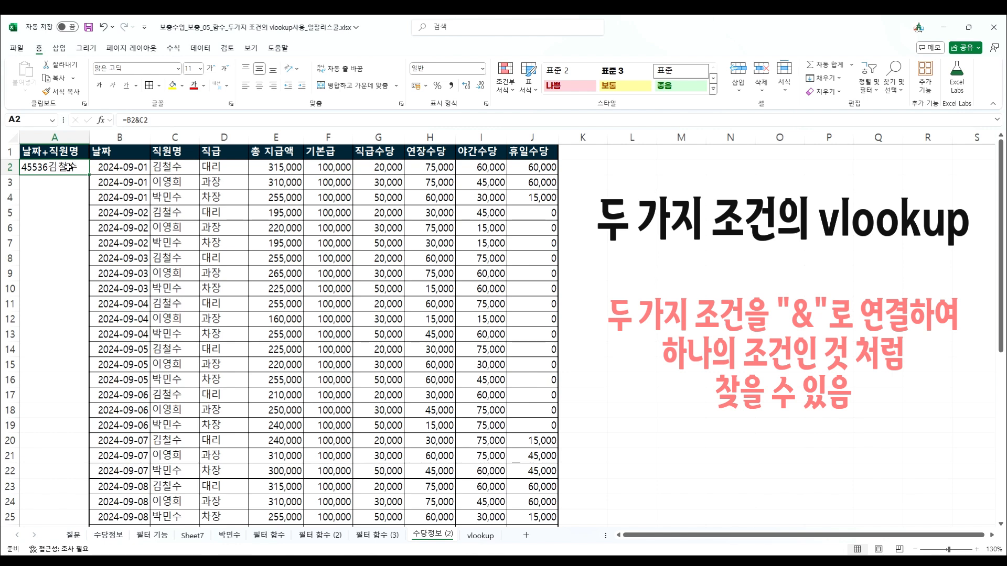
pyautogui.doubleClick(90, 173)
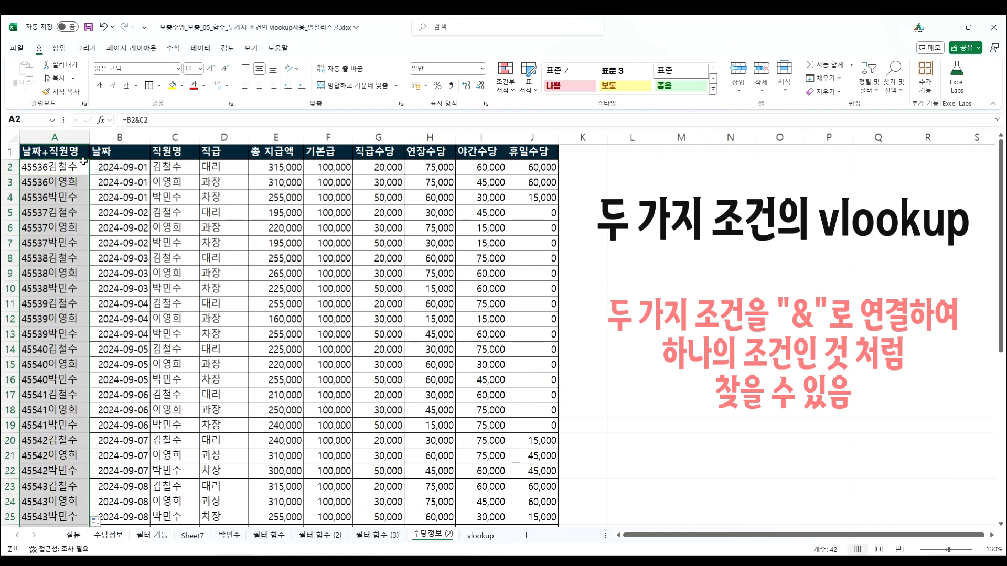
pyautogui.scroll(-8, 85, 166)
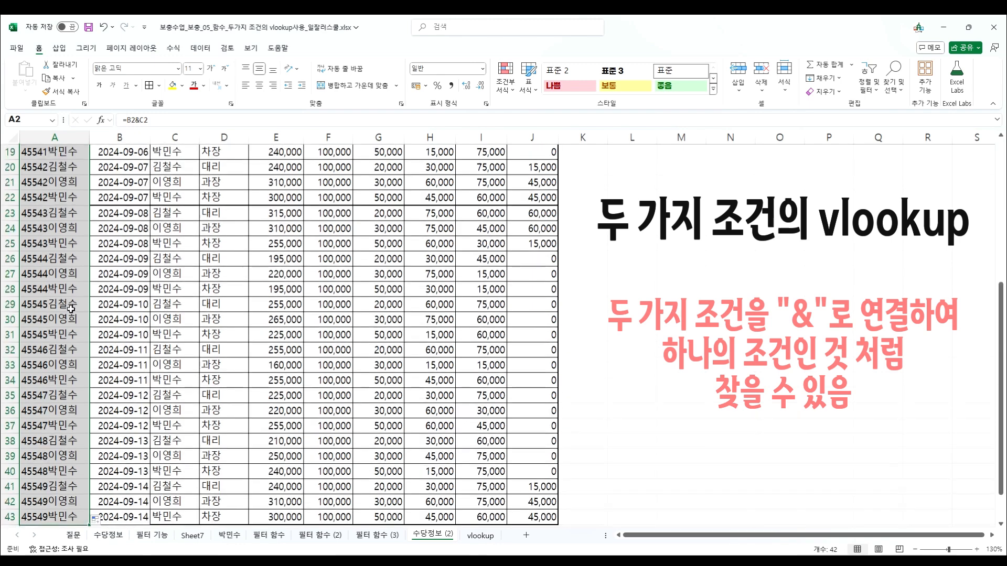
pyautogui.scroll(8, 71, 317)
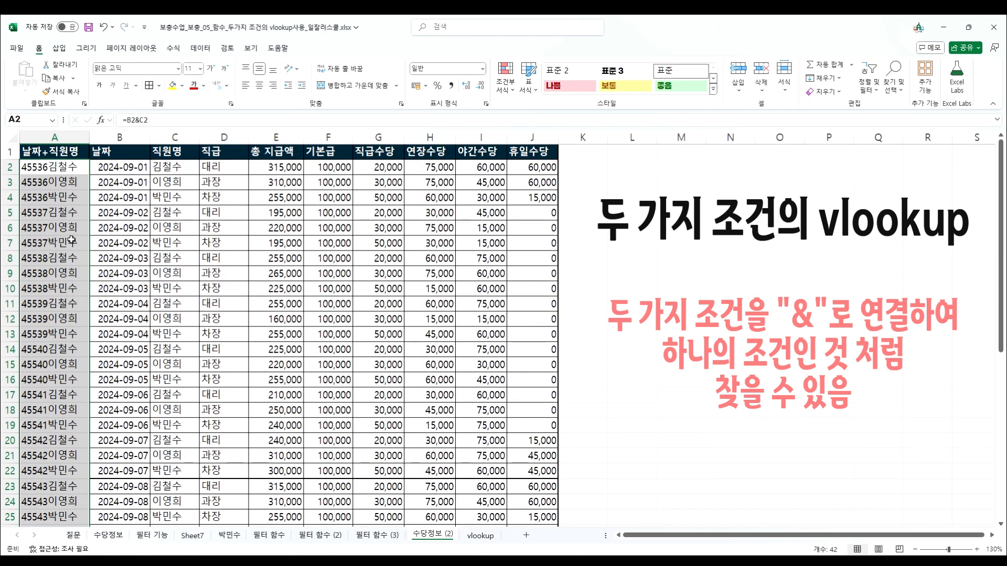
pyautogui.click(72, 240)
pyautogui.click(41, 153)
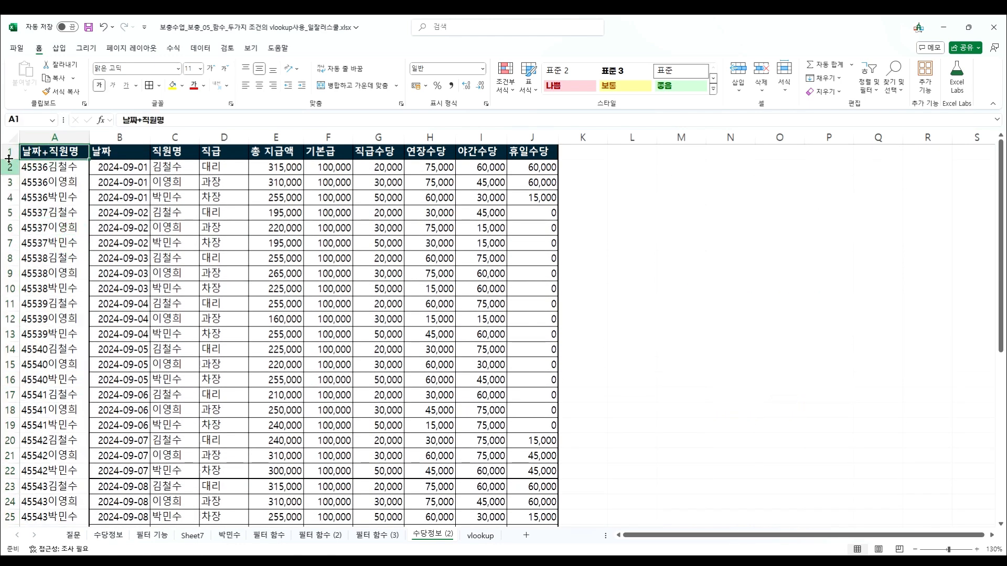
# Check the key formula in A2 and review the full record table on the 수당정보 (2) sheet.
pyautogui.click(64, 165)
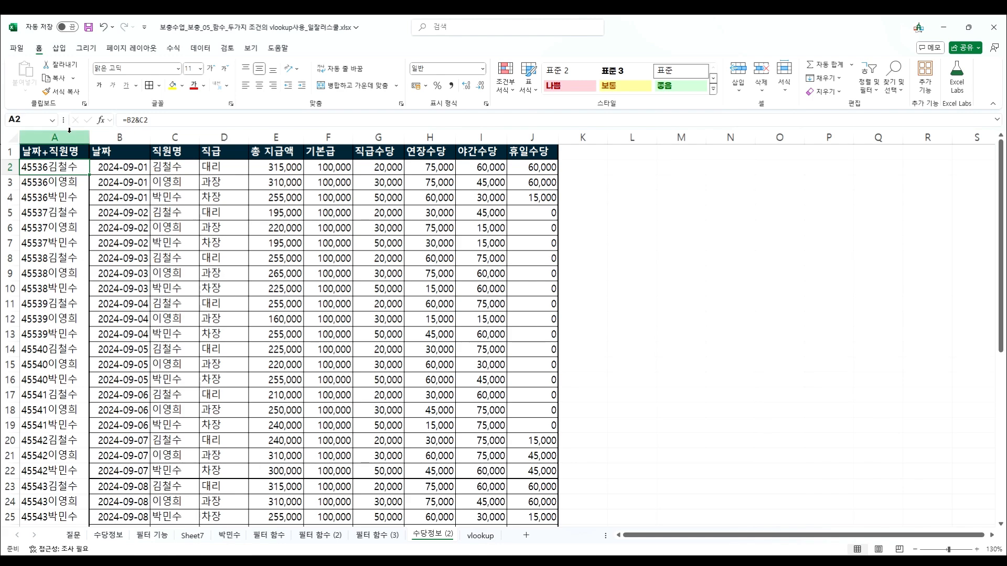
pyautogui.moveTo(58, 152); pyautogui.dragTo(543, 527)
pyautogui.click(388, 410)
pyautogui.scroll(5, 345, 417)
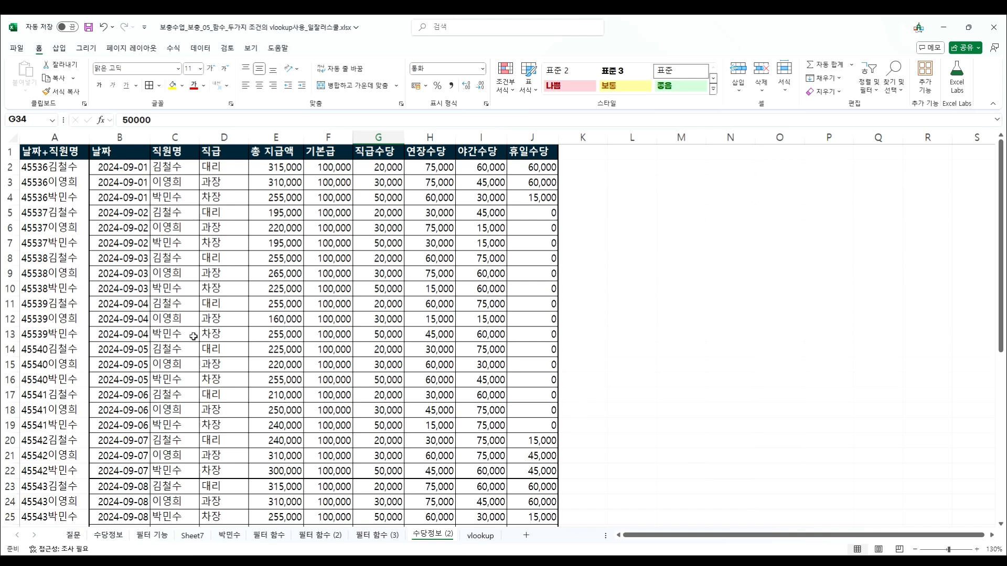
# Enter September 1 as the start date in B1 of the vlookup sheet.
pyautogui.click(479, 535)
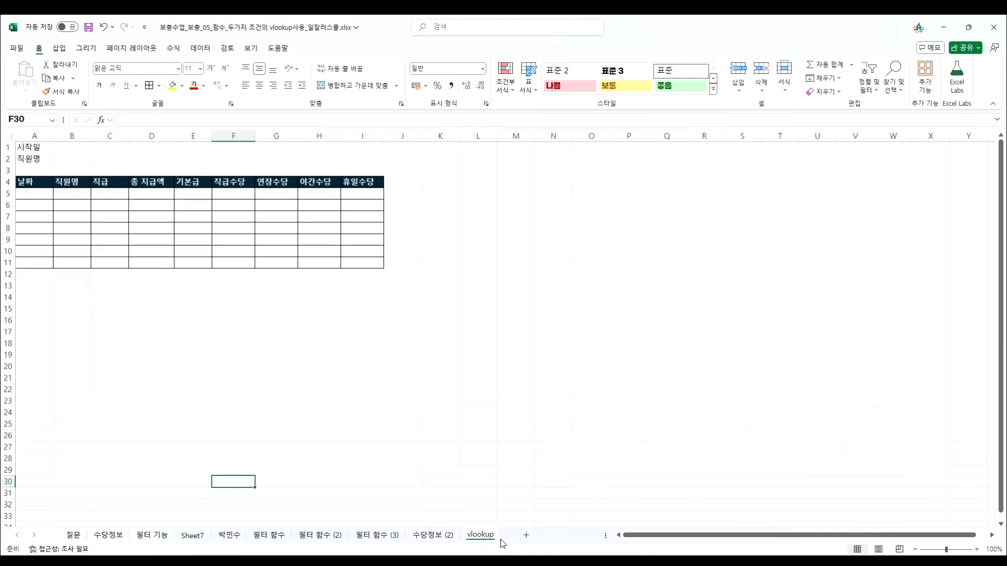
pyautogui.click(35, 194)
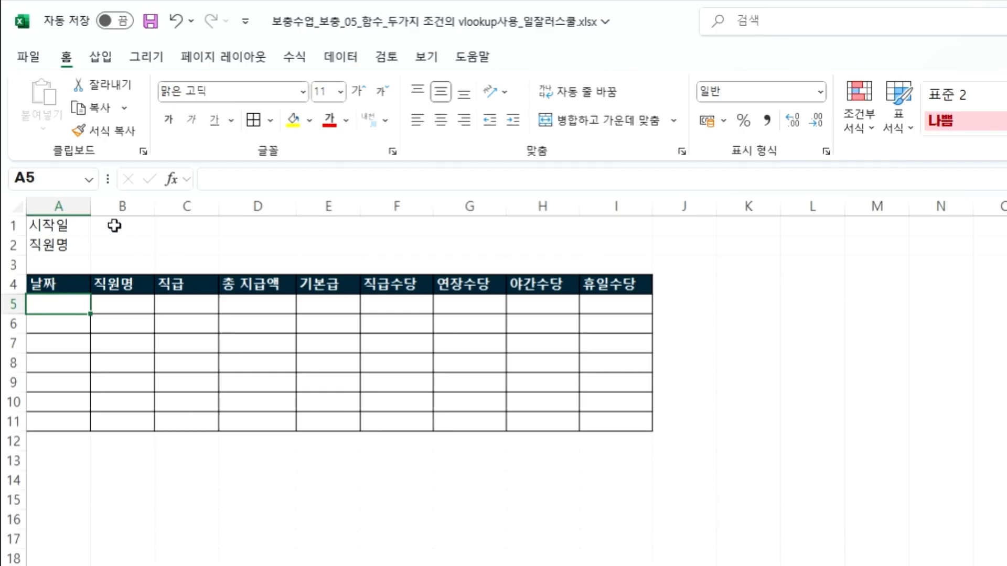
pyautogui.click(115, 225)
pyautogui.write('9')
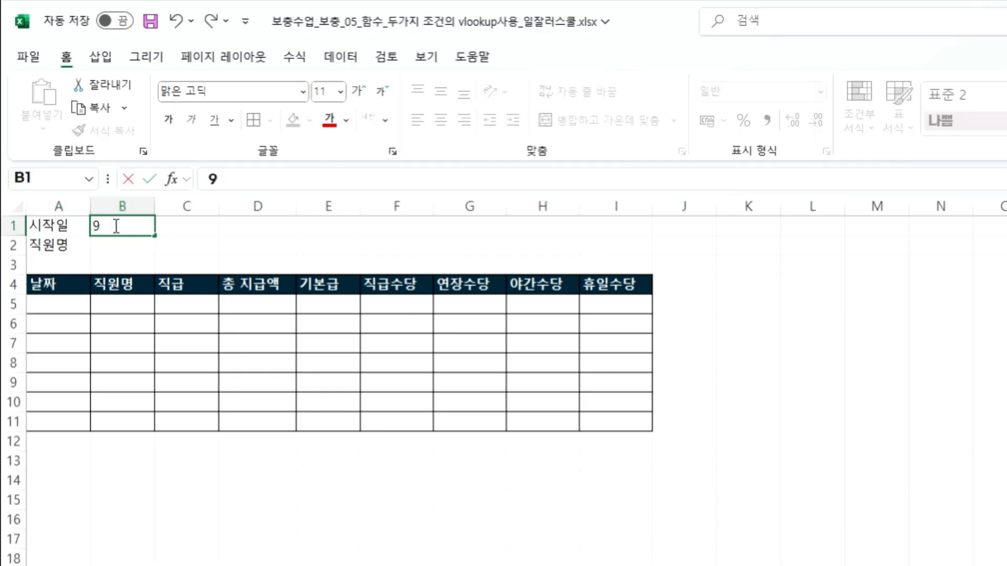
pyautogui.press('Return')
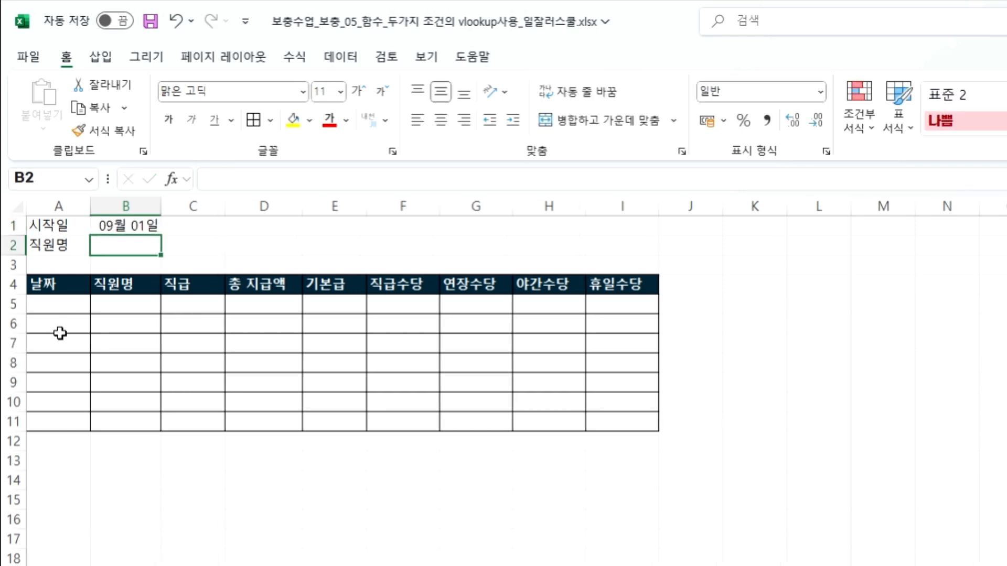
# Link the first date cell A5 to the start date with the formula =B1.
pyautogui.click(57, 303)
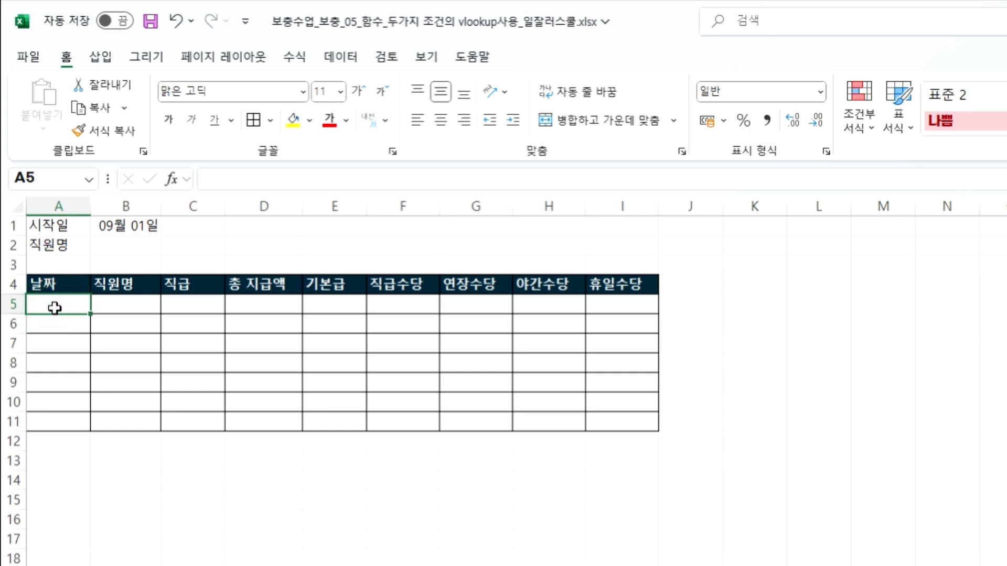
pyautogui.write('=')
pyautogui.click(137, 225)
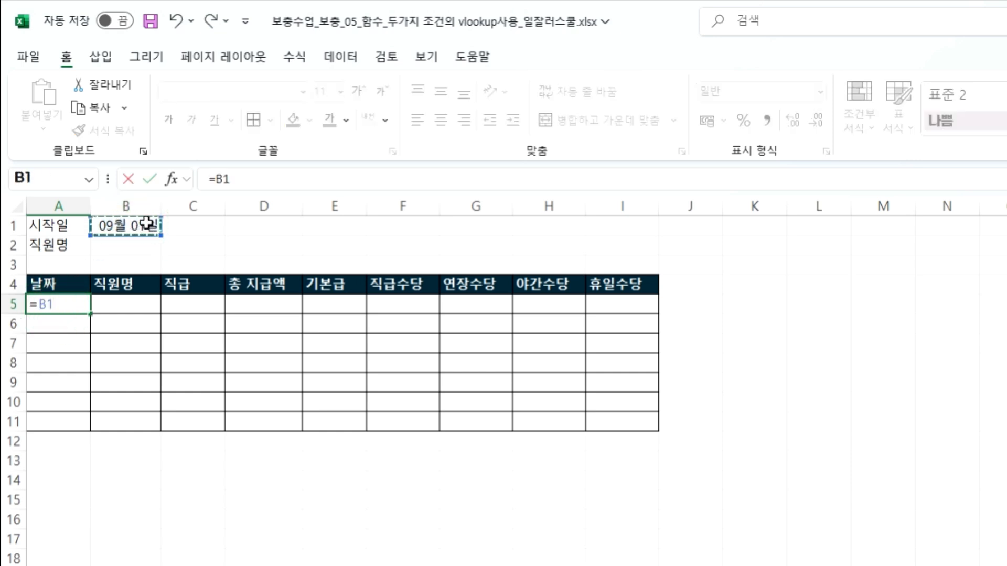
pyautogui.press('Return')
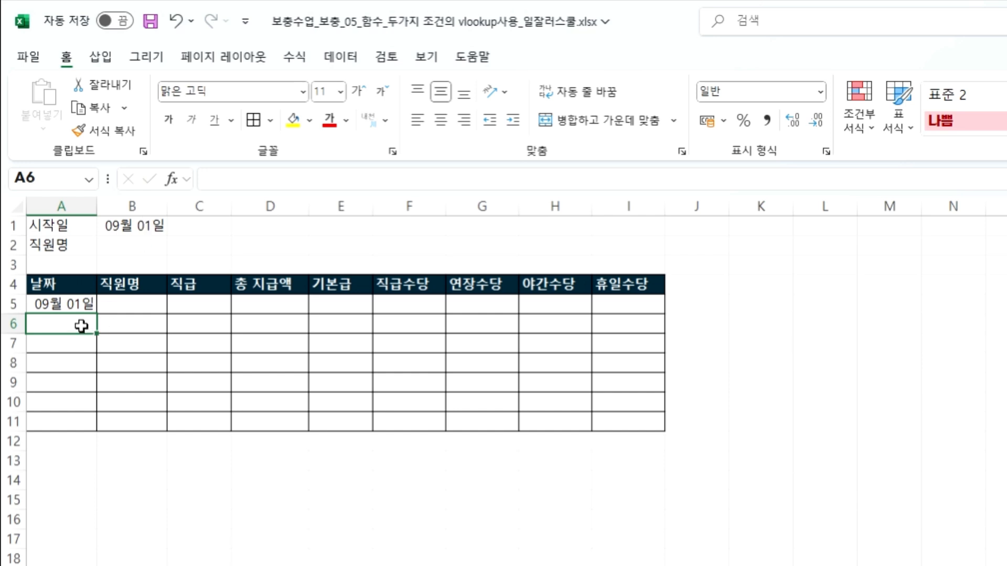
# Enter =A5+1 in A6 and fill it down the date column to A11.
pyautogui.write('=')
pyautogui.click(80, 306)
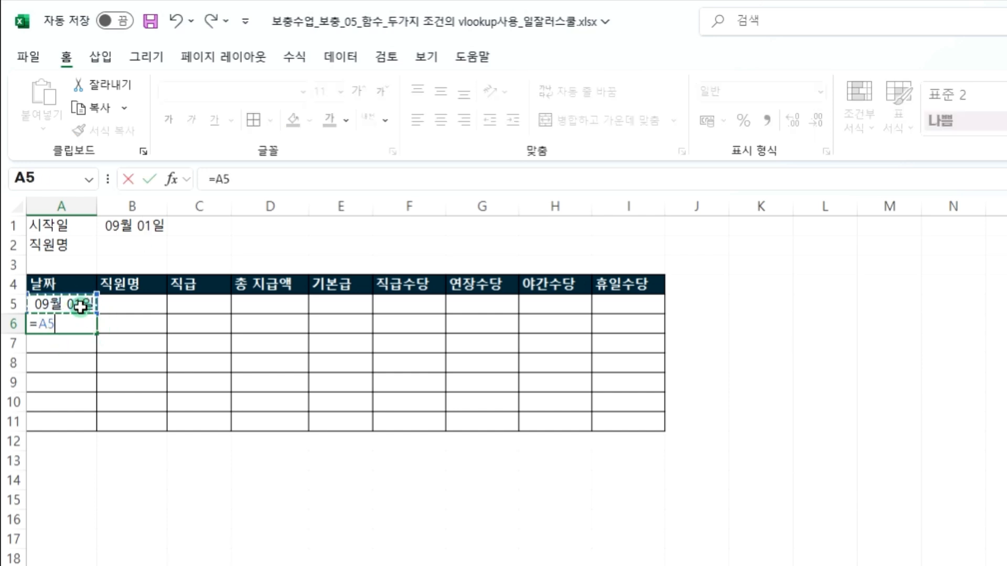
pyautogui.write('+1')
pyautogui.press('Return')
pyautogui.click(88, 323)
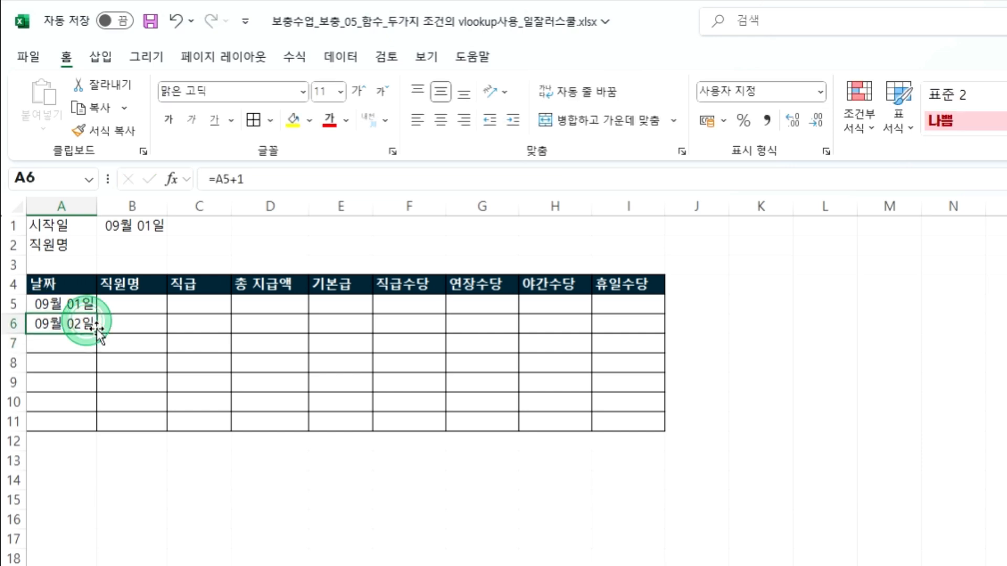
pyautogui.moveTo(95, 336); pyautogui.dragTo(98, 431)
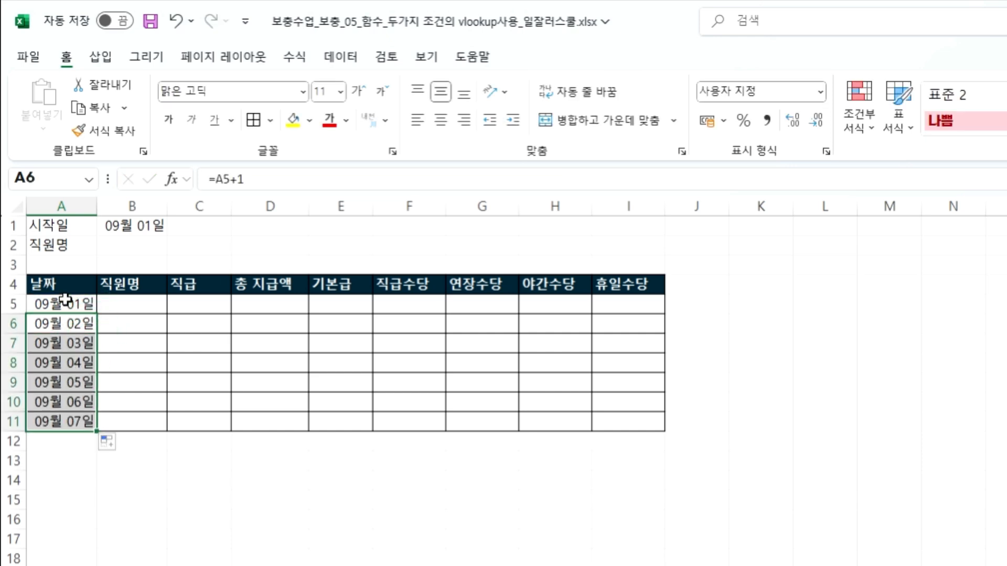
# Check the last date cell A11 and apply cell borders to it.
pyautogui.click(131, 422)
pyautogui.click(76, 428)
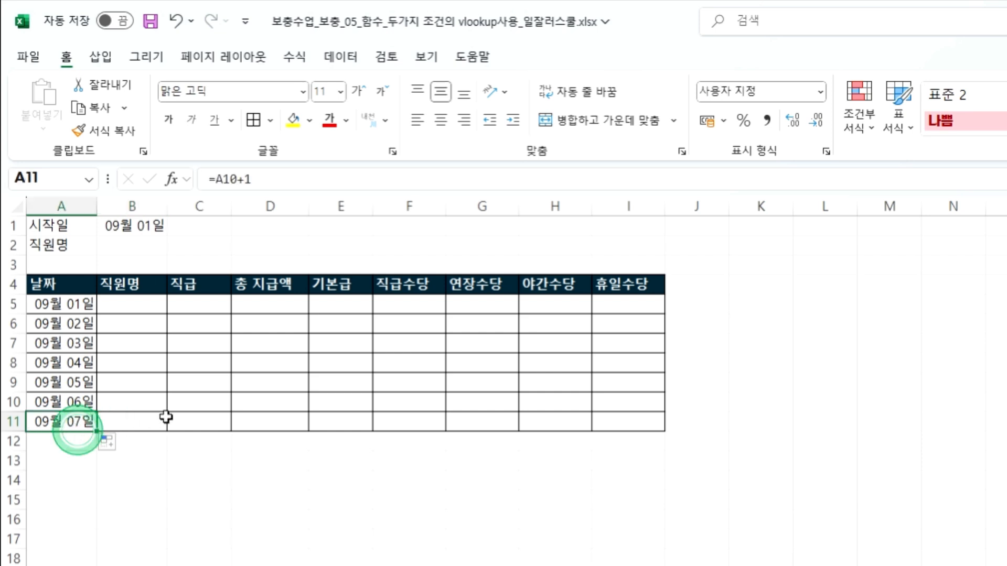
pyautogui.click(120, 404)
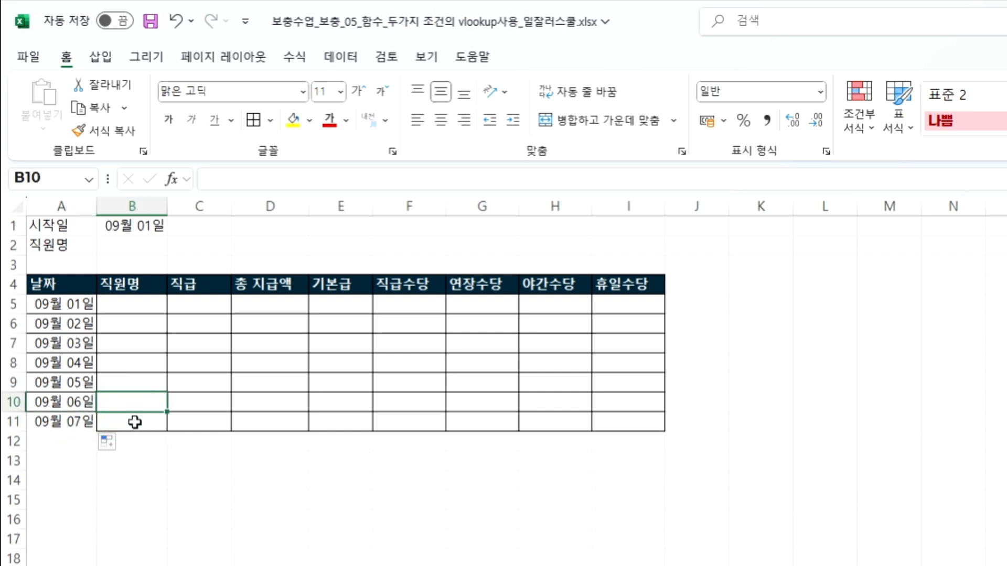
pyautogui.click(65, 422)
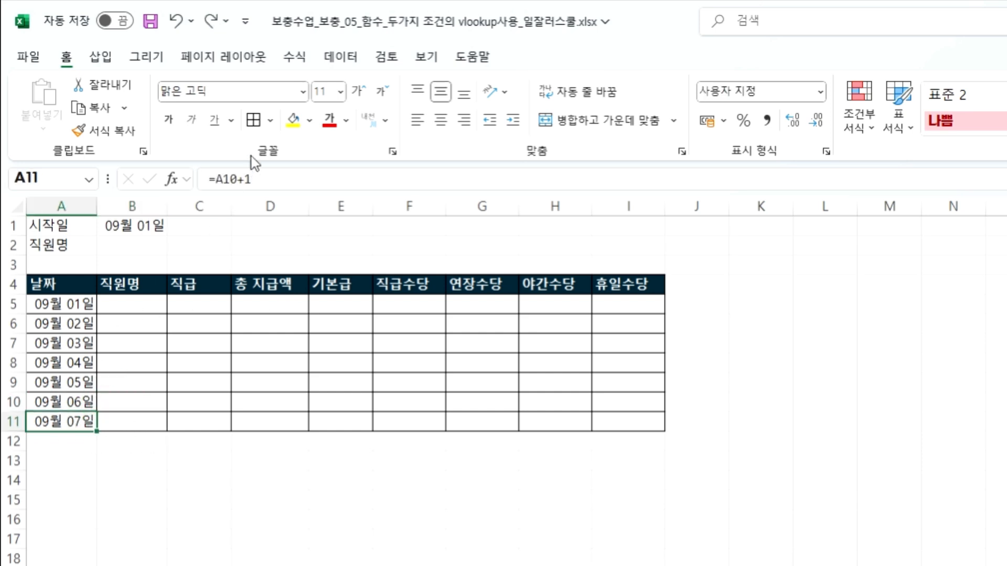
pyautogui.click(270, 122)
pyautogui.click(268, 120)
pyautogui.click(138, 417)
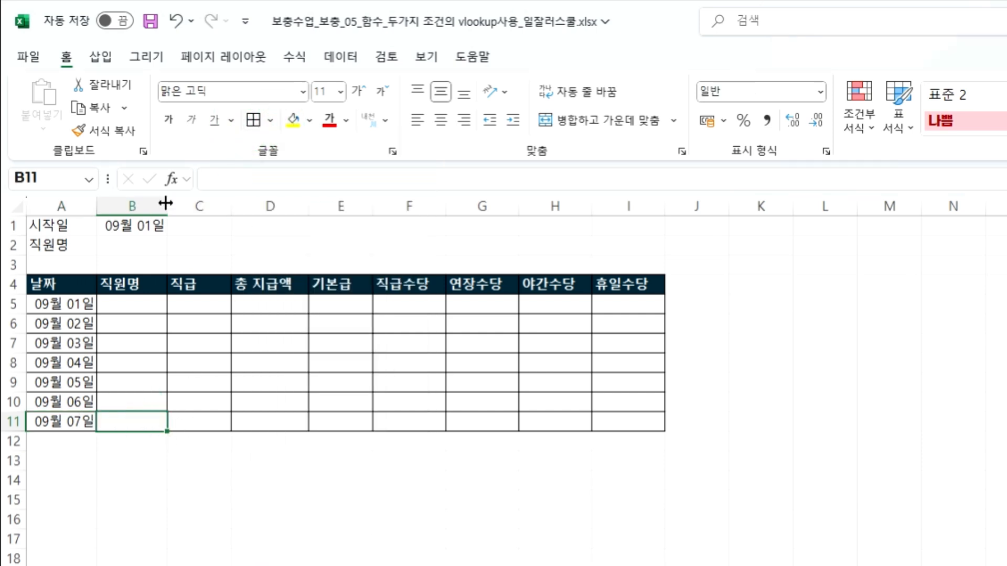
# Change the start date in B1 to 9/2 to test the linked date column.
pyautogui.click(149, 226)
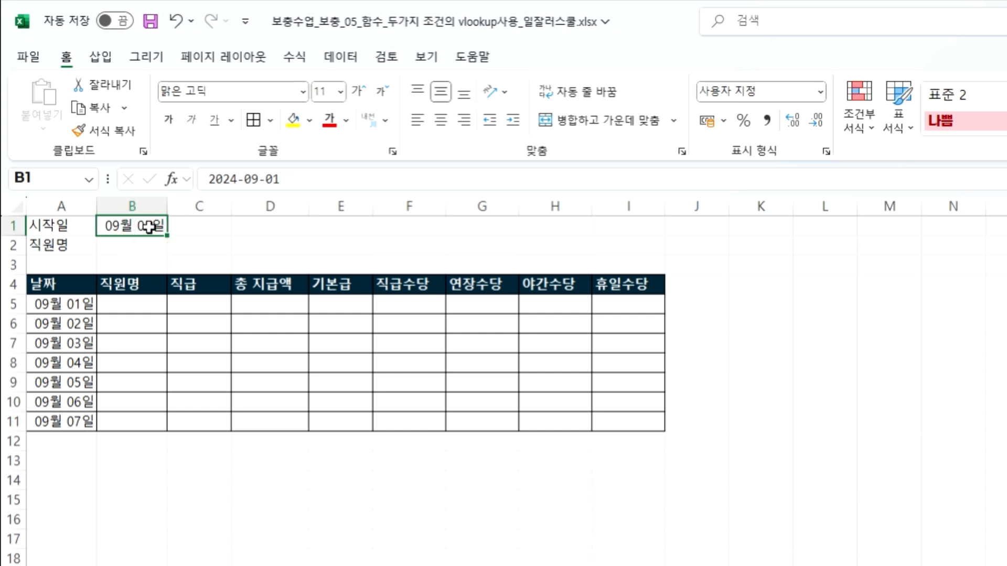
pyautogui.write('9/2')
pyautogui.press('Return')
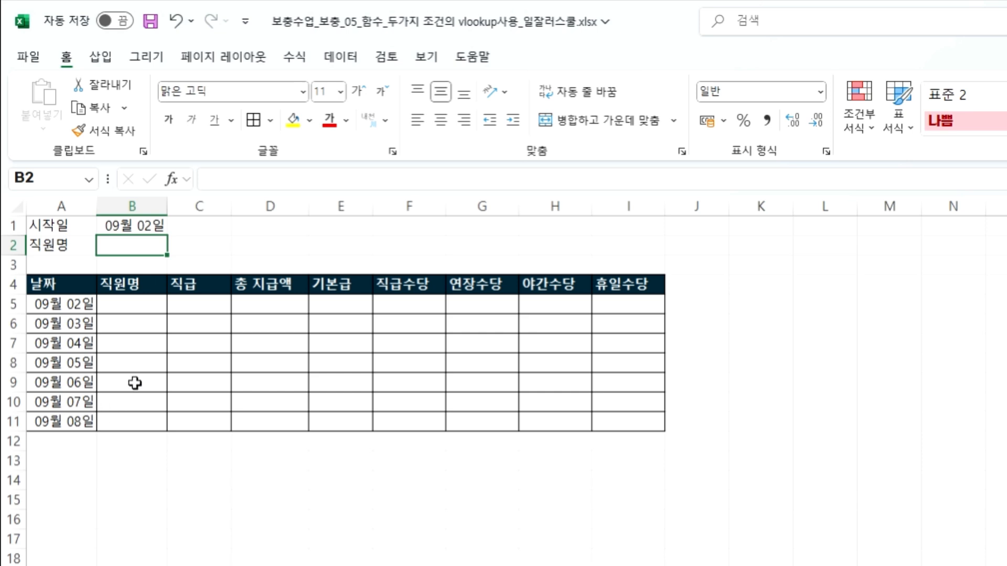
# Enter the first employee's name in B2 beside the 직원명 label.
pyautogui.doubleClick(142, 242)
pyautogui.write('김철수')
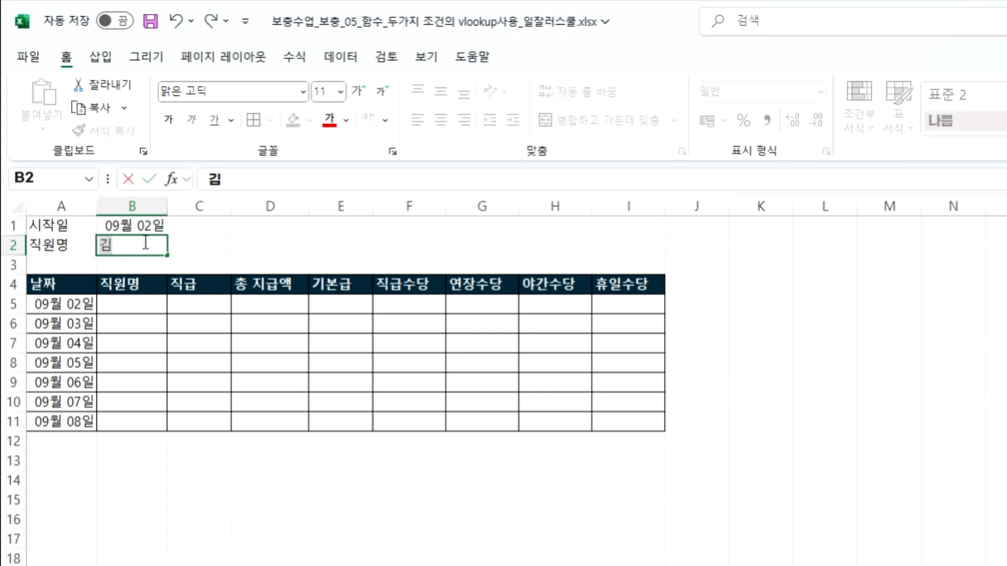
pyautogui.press('Return')
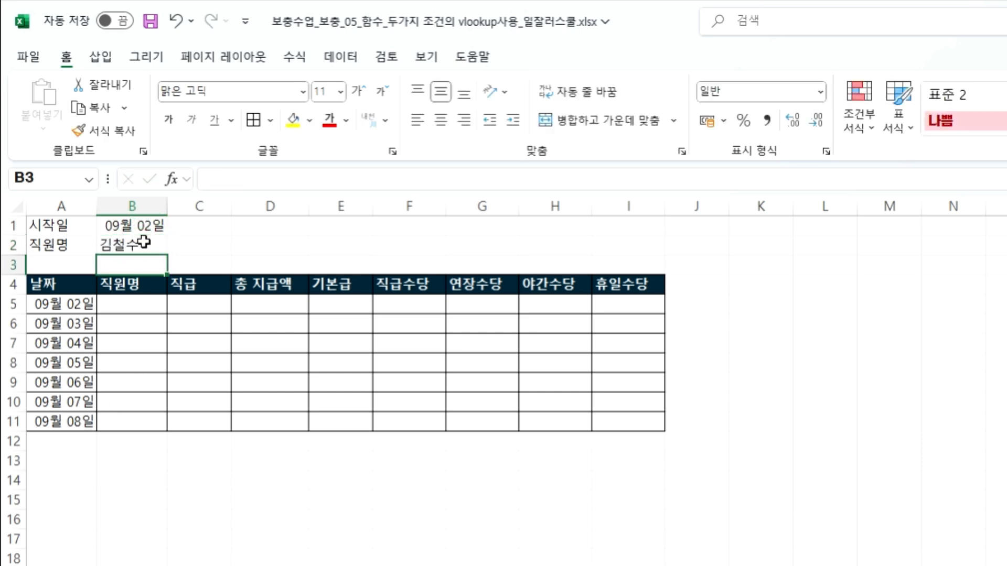
pyautogui.click(143, 242)
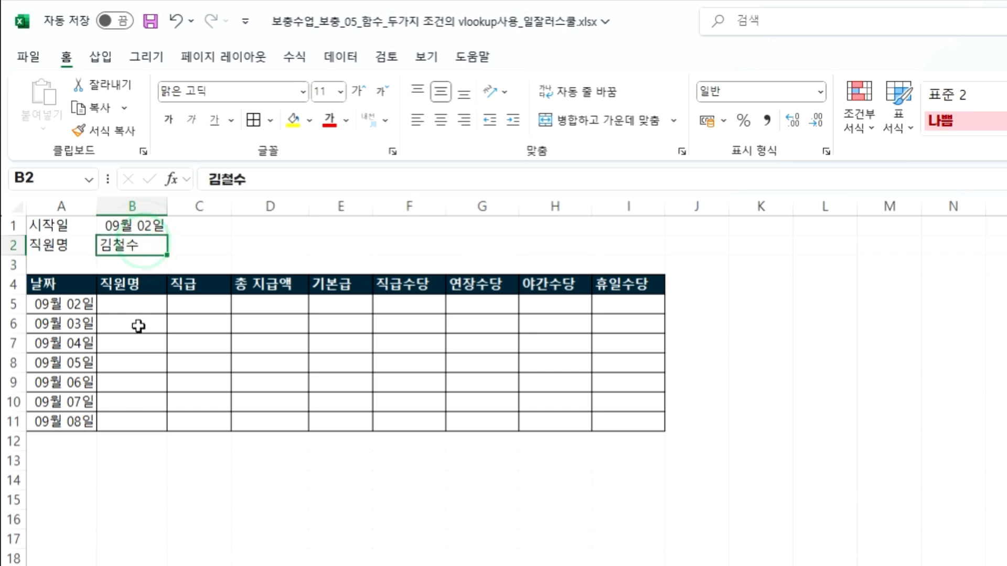
# Enter the absolute reference =$B$2 in B5 and fill it down the 직원명 column to B11.
pyautogui.click(139, 300)
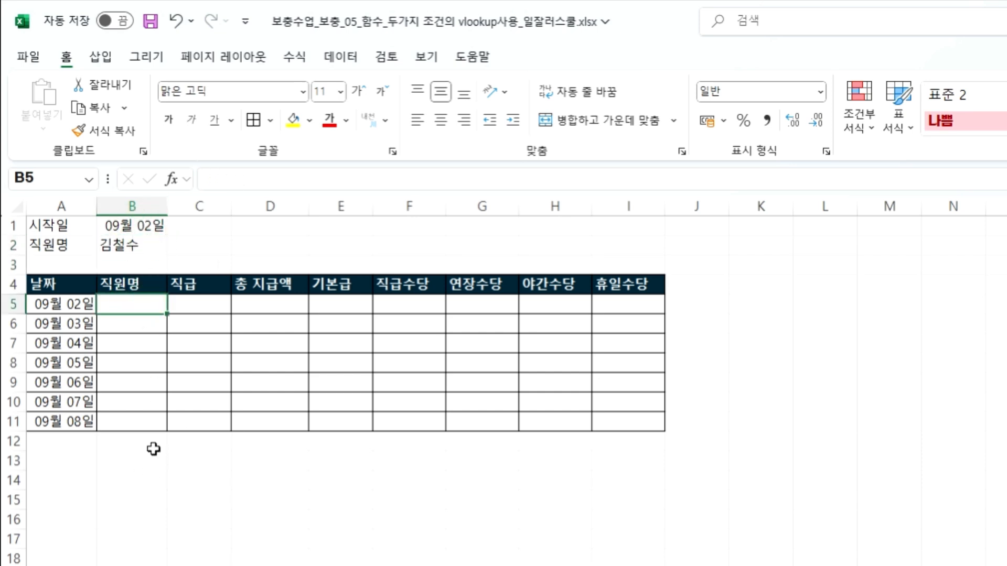
pyautogui.write('=')
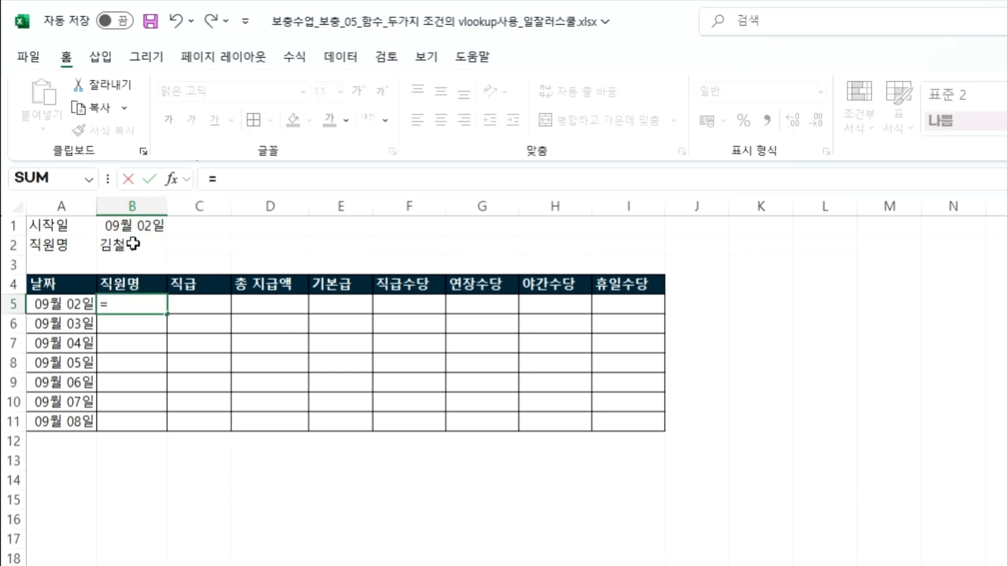
pyautogui.click(134, 242)
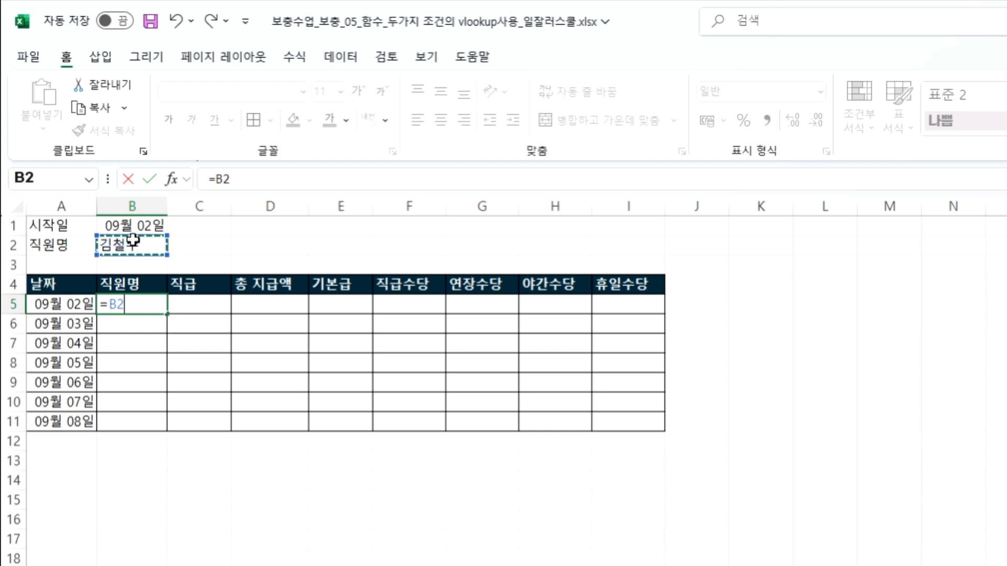
pyautogui.press('F4')
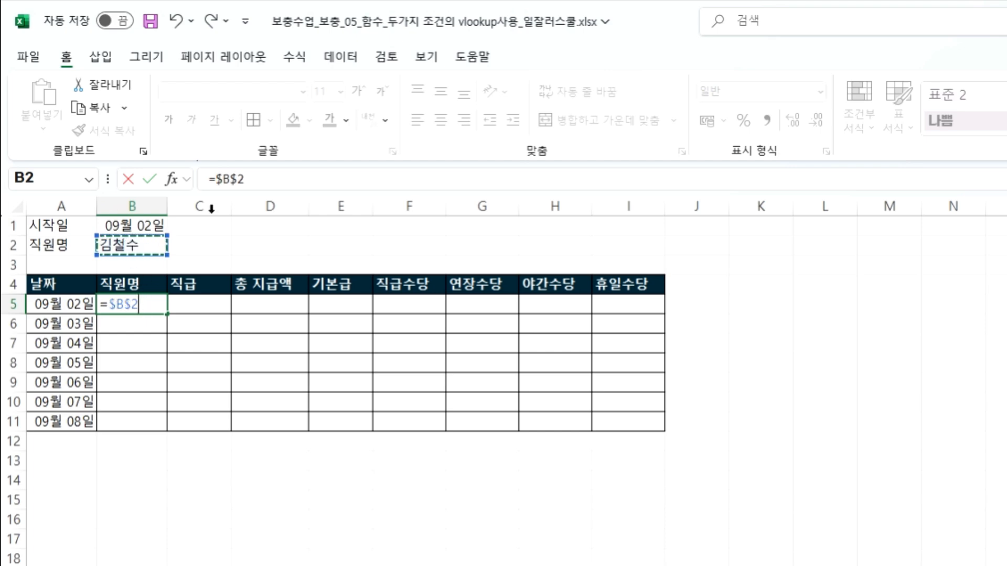
pyautogui.press('Return')
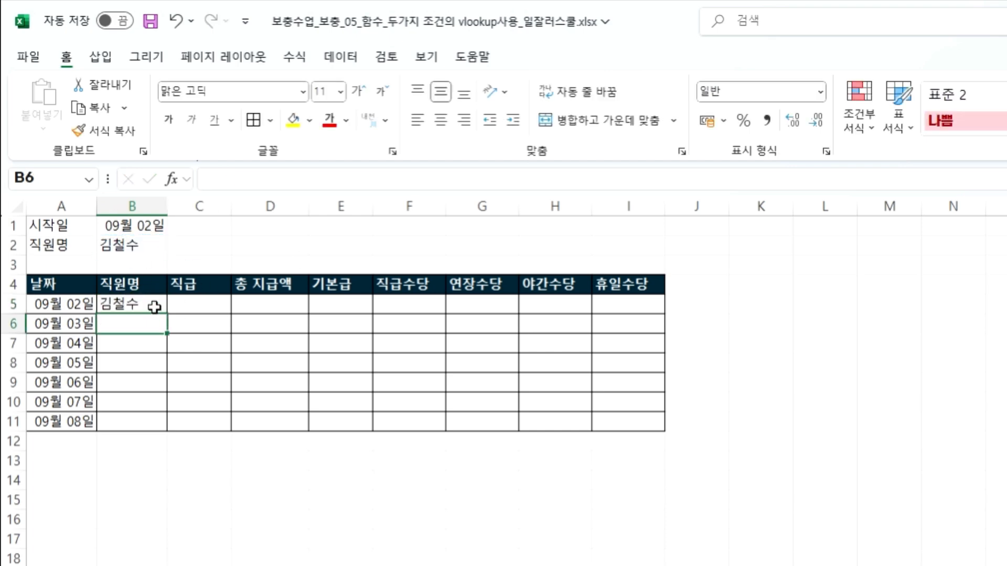
pyautogui.click(154, 307)
pyautogui.moveTo(167, 313); pyautogui.dragTo(168, 426)
# Check the filled employee name cells and apply cell borders to B11.
pyautogui.click(134, 304)
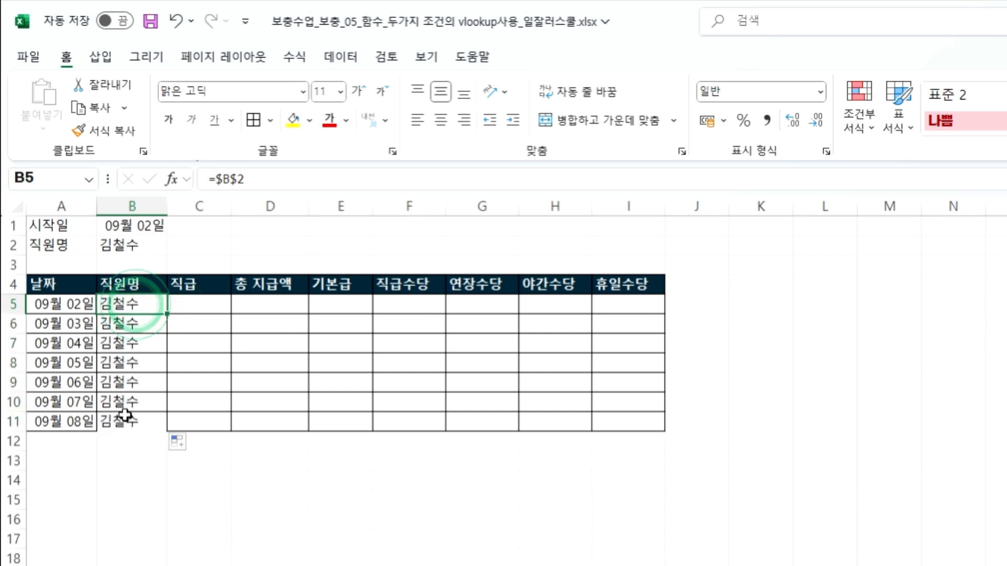
pyautogui.click(131, 426)
pyautogui.click(254, 120)
pyautogui.click(182, 344)
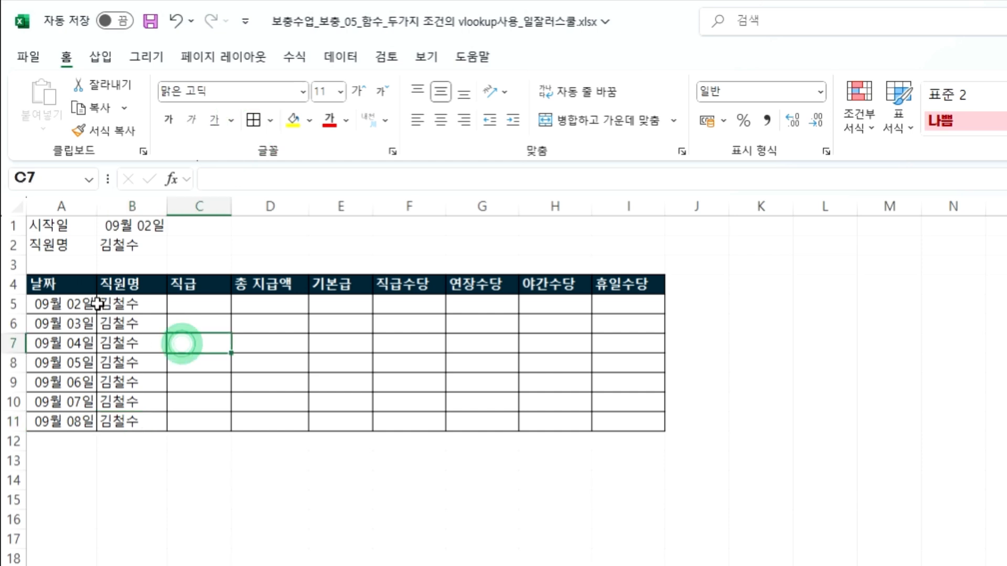
# Set the start date in B1 to 9-3 and check the employee name formulas in B5:B11.
pyautogui.click(139, 226)
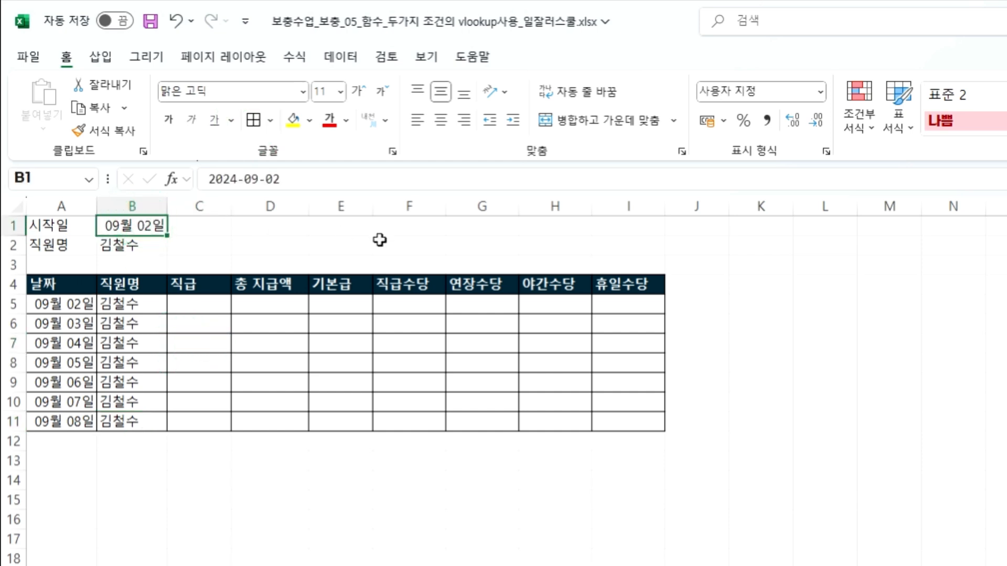
pyautogui.write('9-3')
pyautogui.press('Return')
pyautogui.click(131, 383)
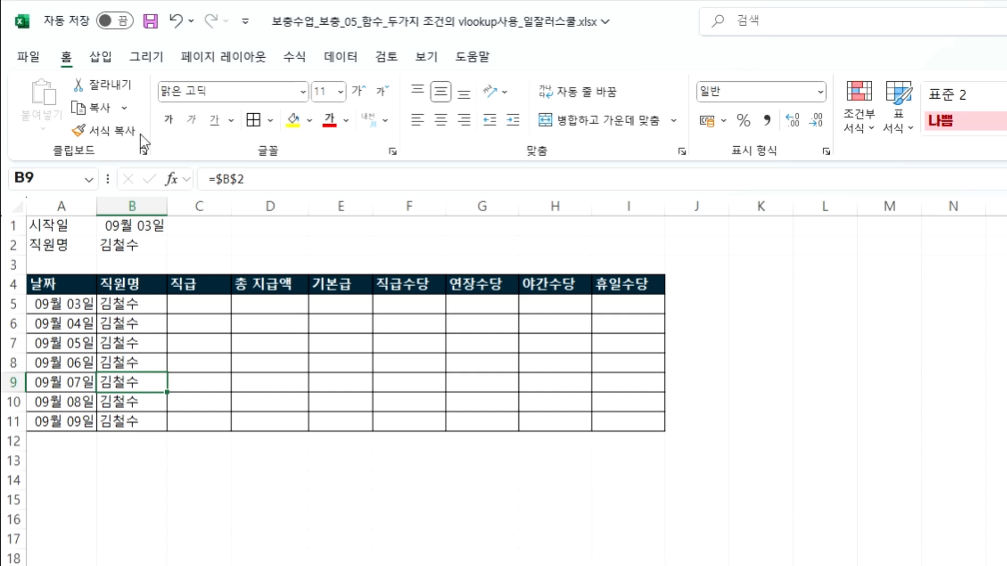
pyautogui.click(124, 301)
pyautogui.moveTo(124, 323); pyautogui.dragTo(125, 419)
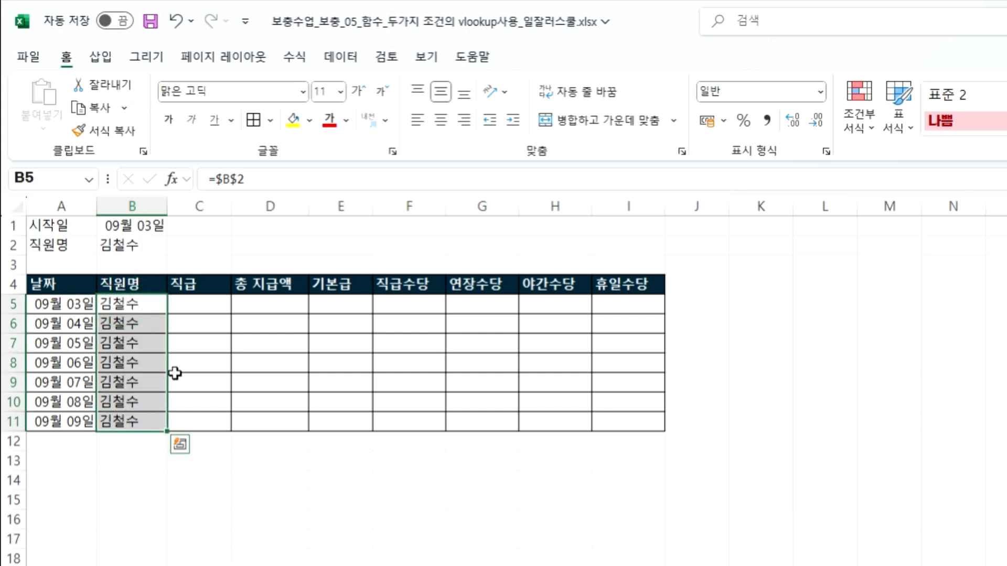
# Compare the empty result range C5:I11 with the source table on 수당정보 (2), ending back on the vlookup sheet.
pyautogui.click(194, 300)
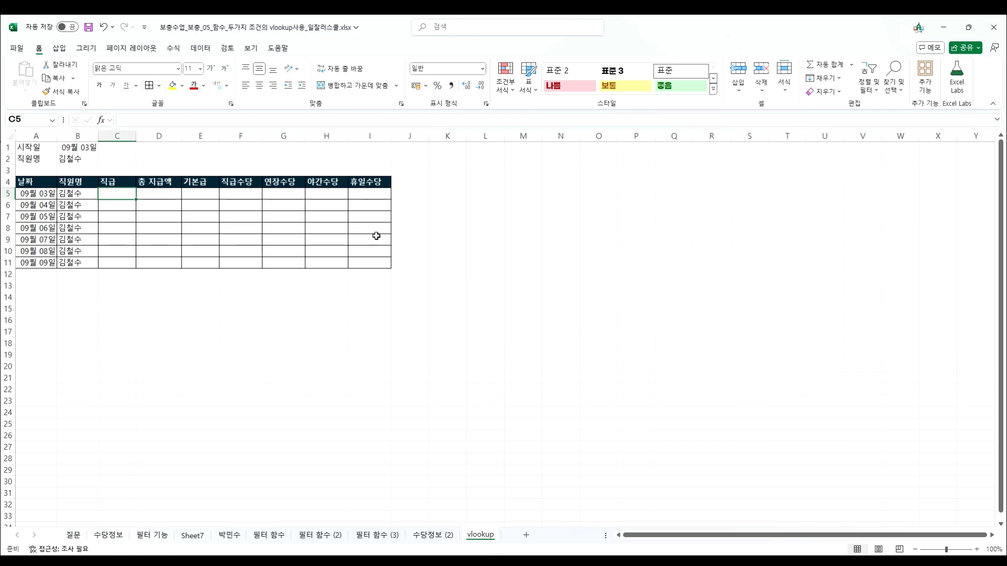
pyautogui.moveTo(119, 194); pyautogui.dragTo(357, 263)
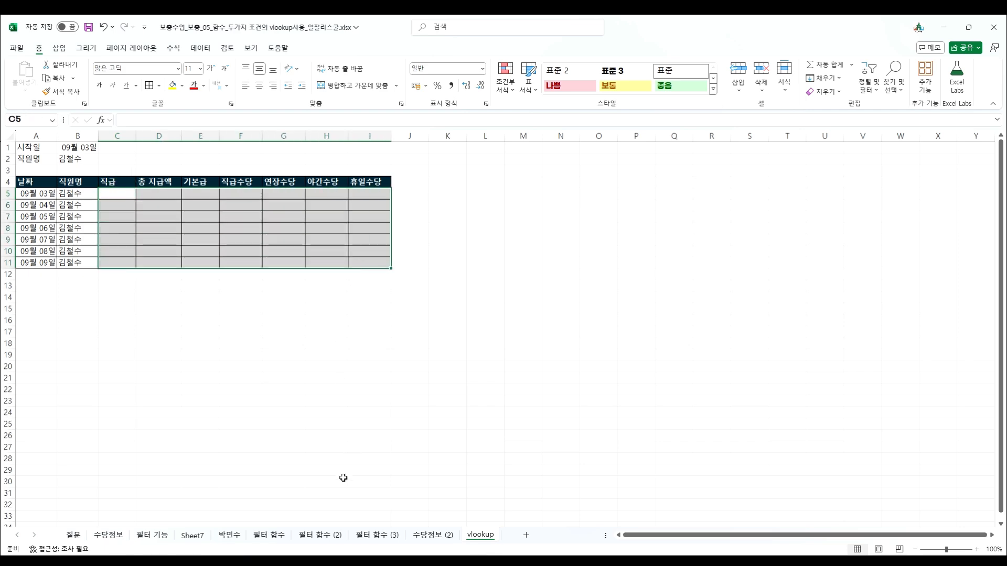
pyautogui.click(449, 540)
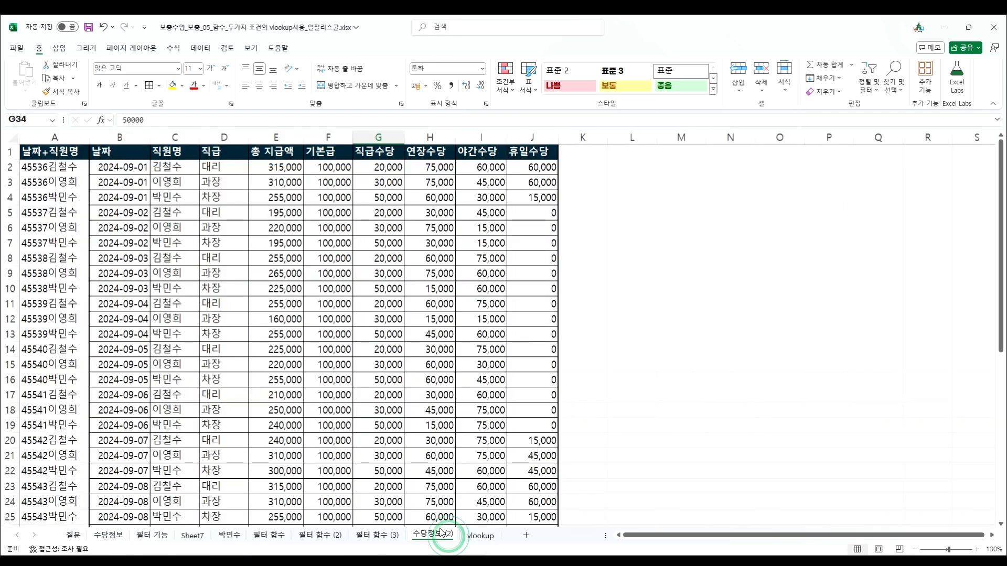
pyautogui.click(480, 535)
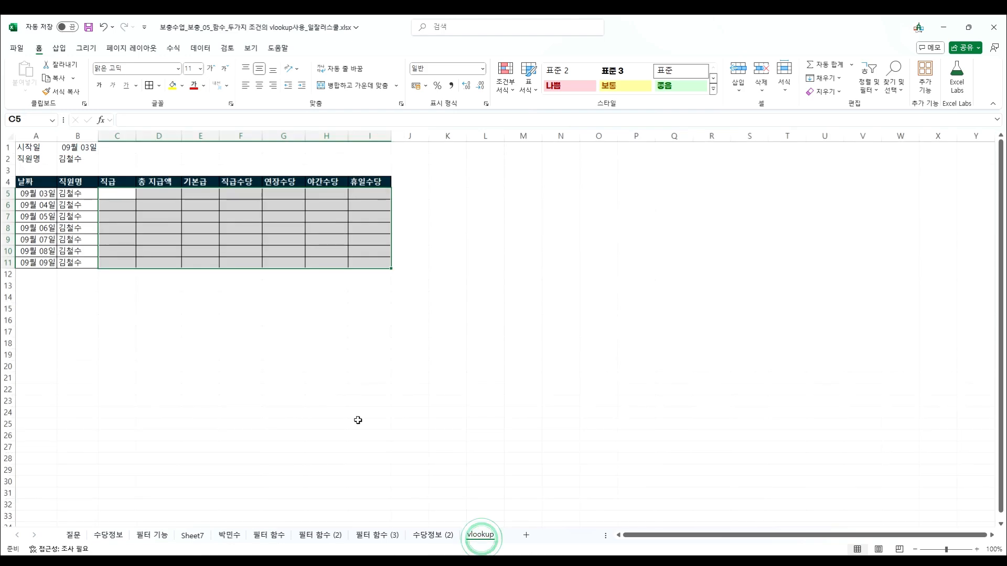
# Start a VLOOKUP in C5 through its function arguments and set the lookup value to the combined key A5&B5.
pyautogui.click(111, 194)
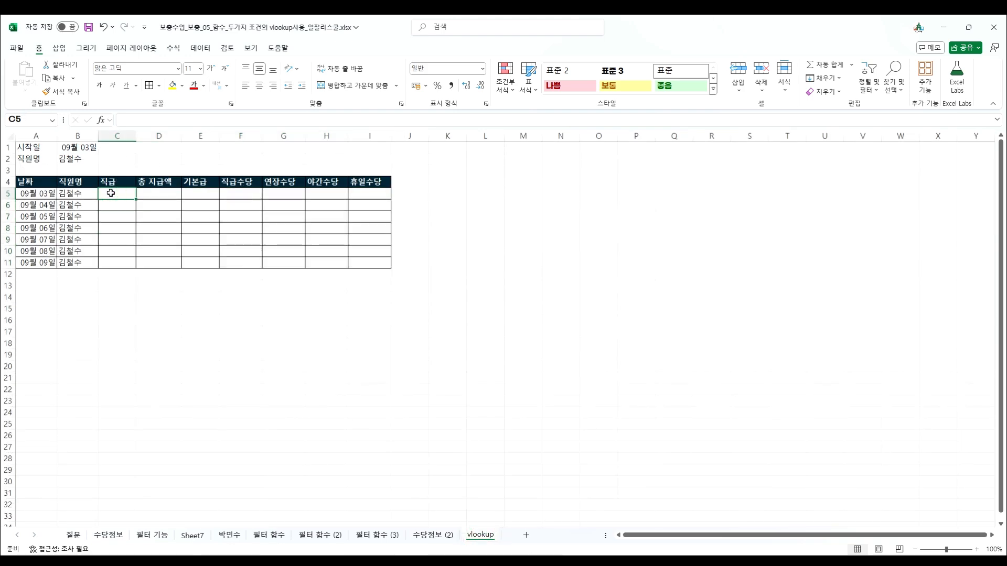
pyautogui.write('=v')
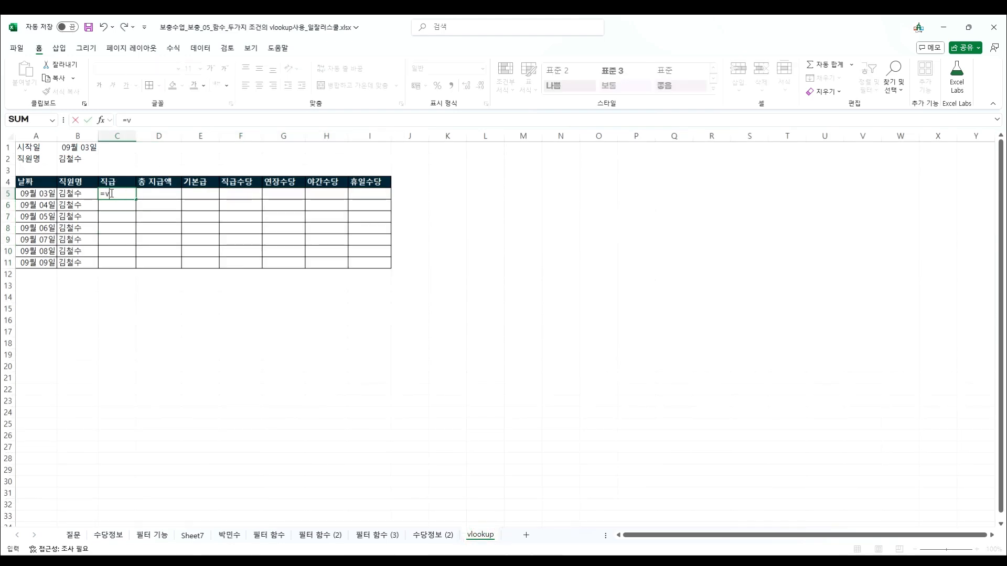
pyautogui.write('l')
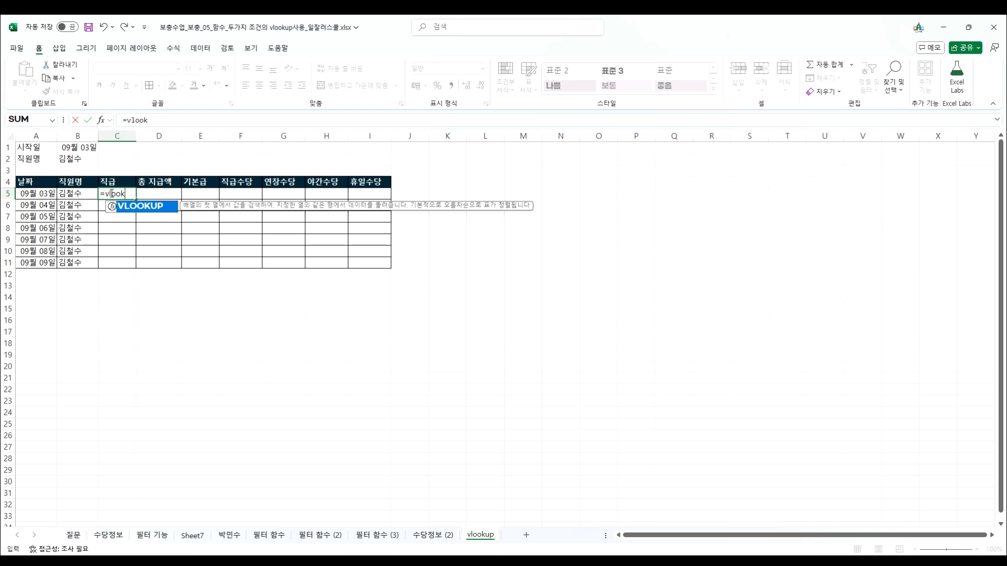
pyautogui.write('ook')
pyautogui.press('Tab')
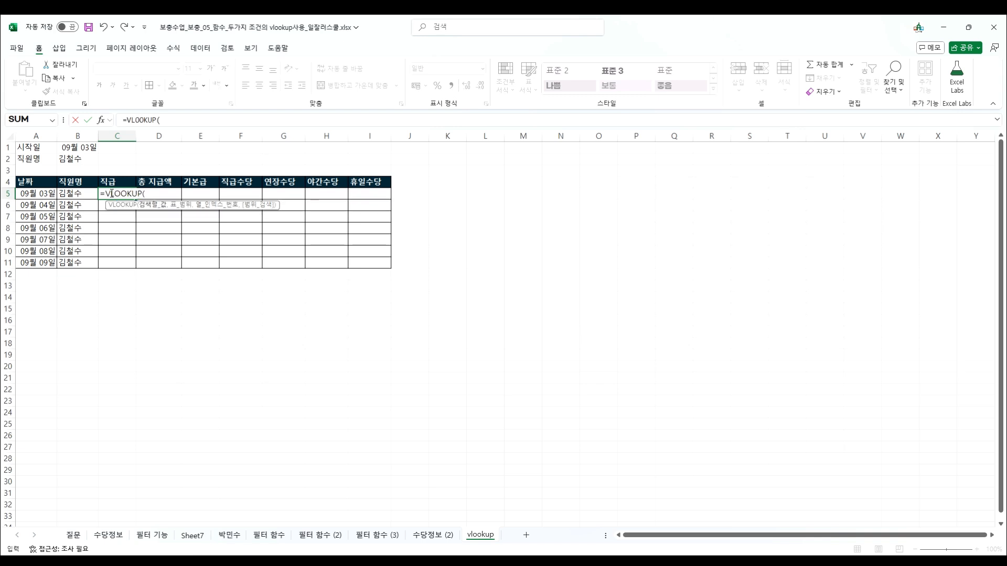
pyautogui.hotkey('ctrl', 'a')
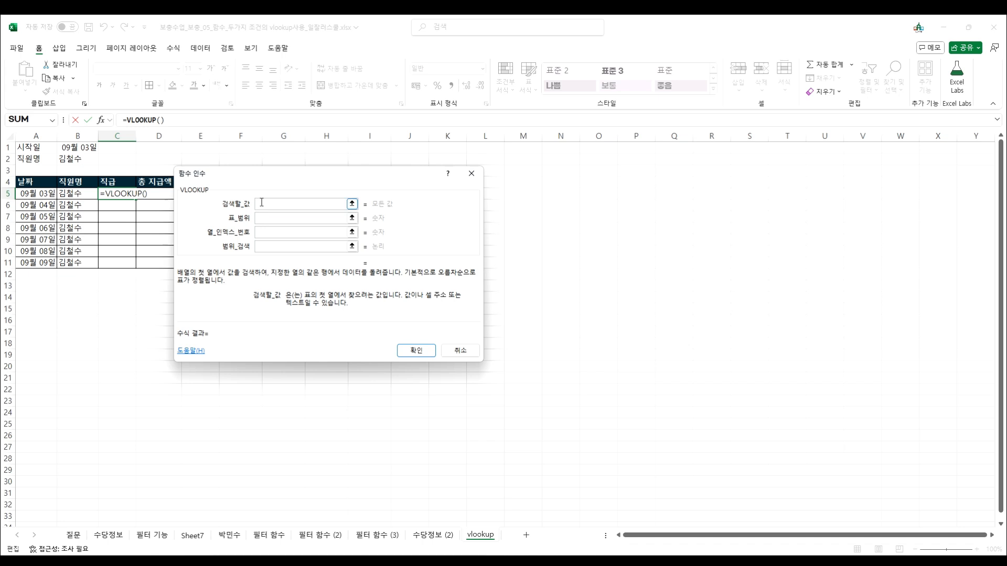
pyautogui.moveTo(259, 179); pyautogui.dragTo(390, 178)
pyautogui.moveTo(436, 114); pyautogui.dragTo(512, 169)
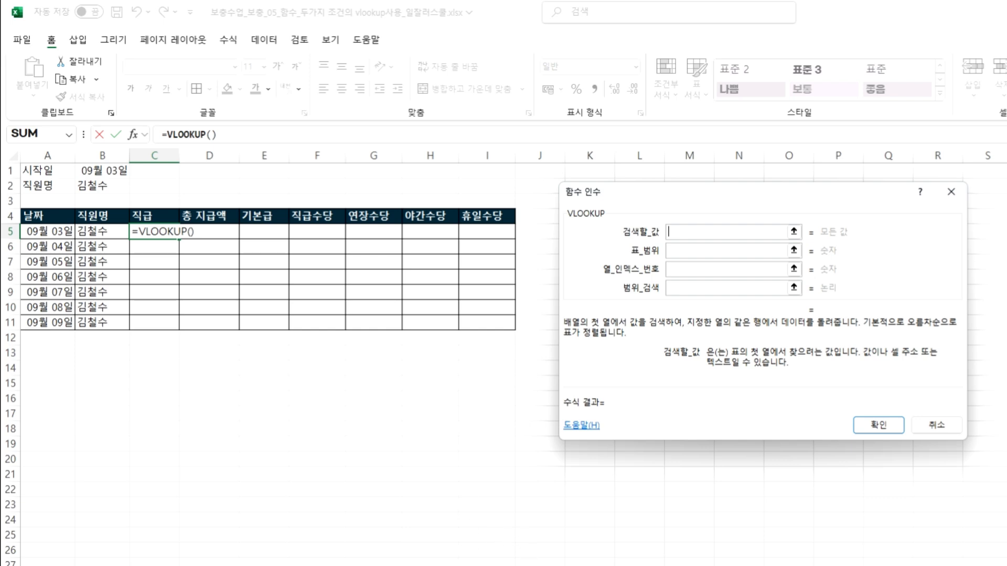
pyautogui.click(62, 229)
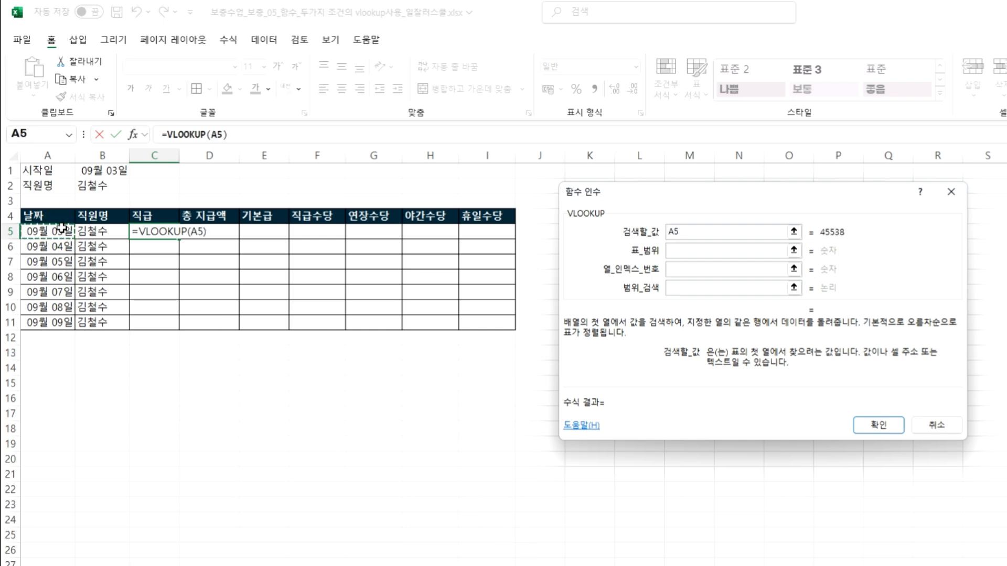
pyautogui.write('&')
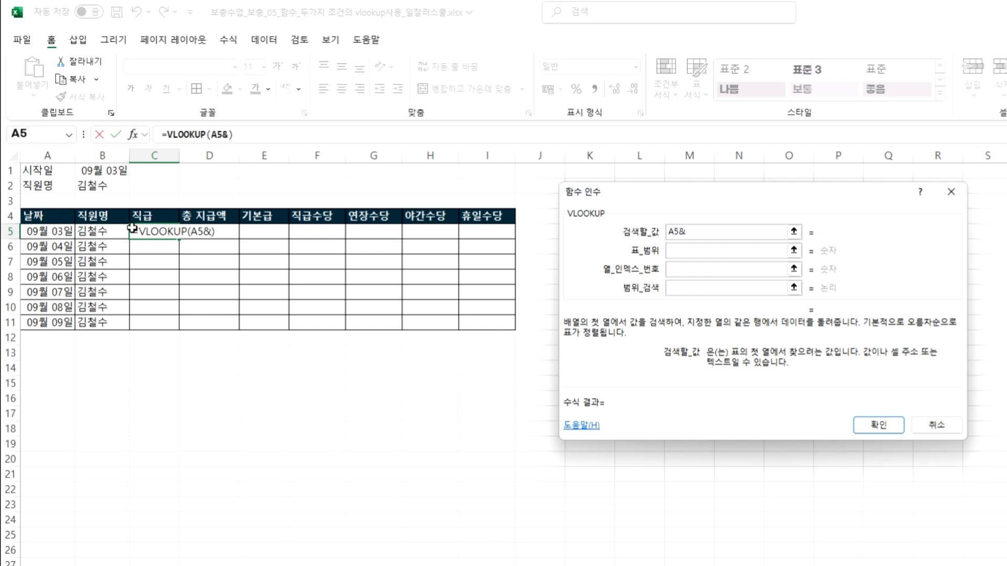
pyautogui.click(109, 231)
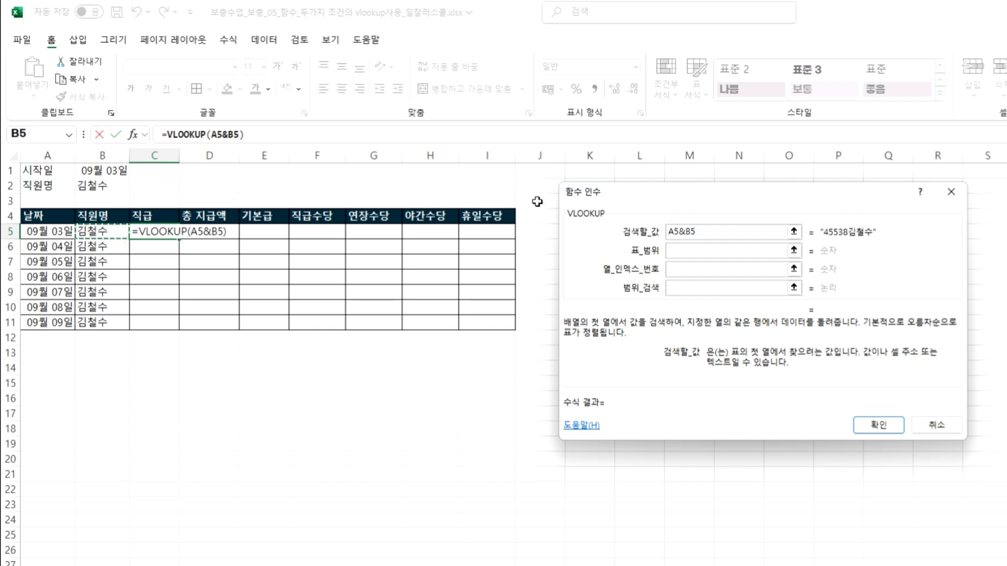
# Set the VLOOKUP table range to the absolute reference '수당정보 (2)'!$A$2:$J$43.
pyautogui.click(702, 251)
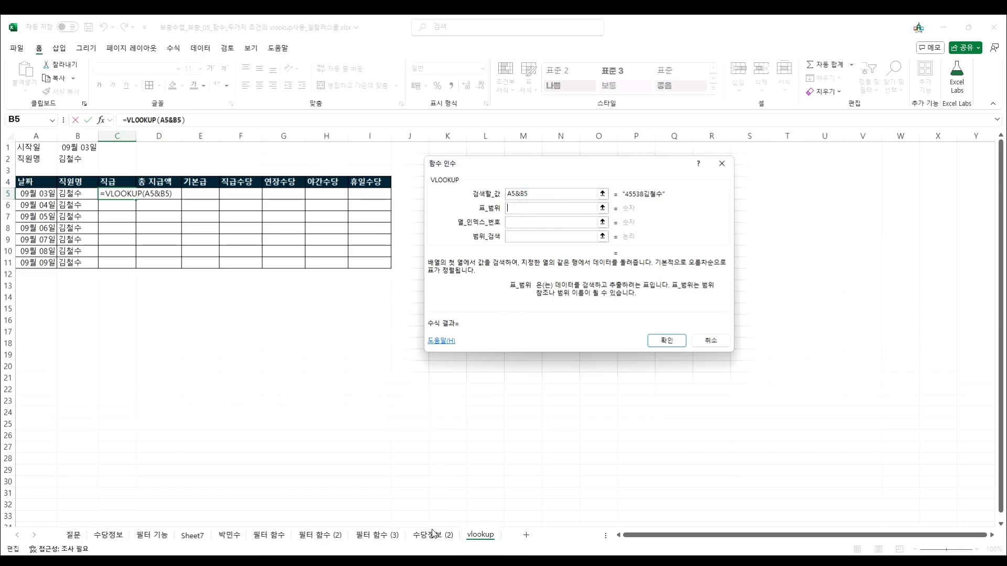
pyautogui.click(433, 533)
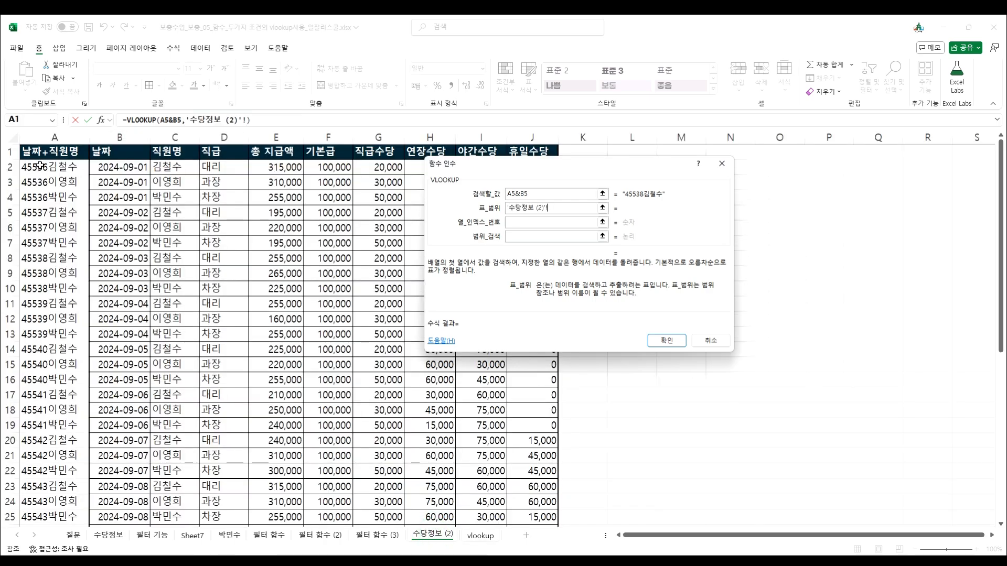
pyautogui.moveTo(40, 166); pyautogui.dragTo(536, 502)
pyautogui.click(552, 220)
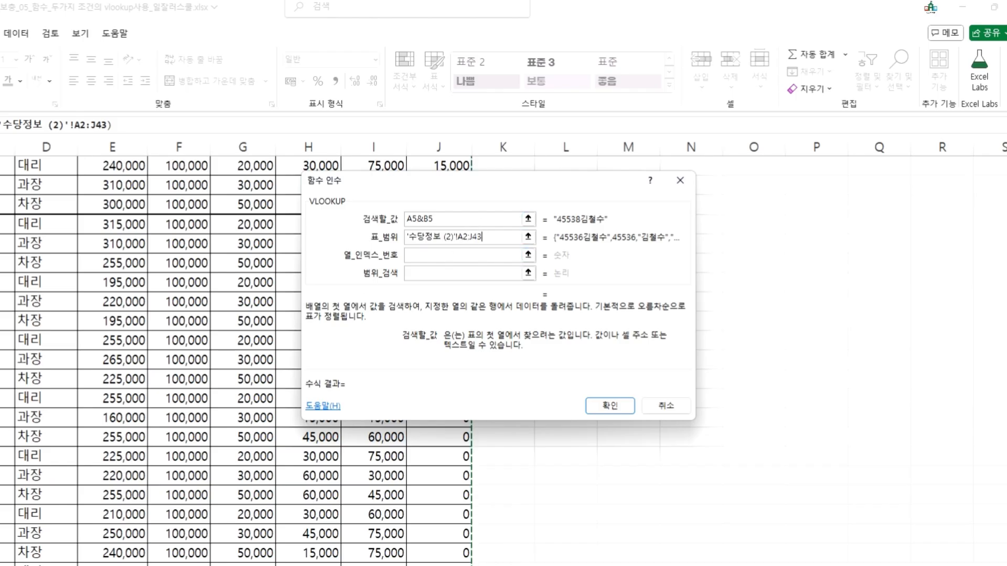
pyautogui.click(461, 237)
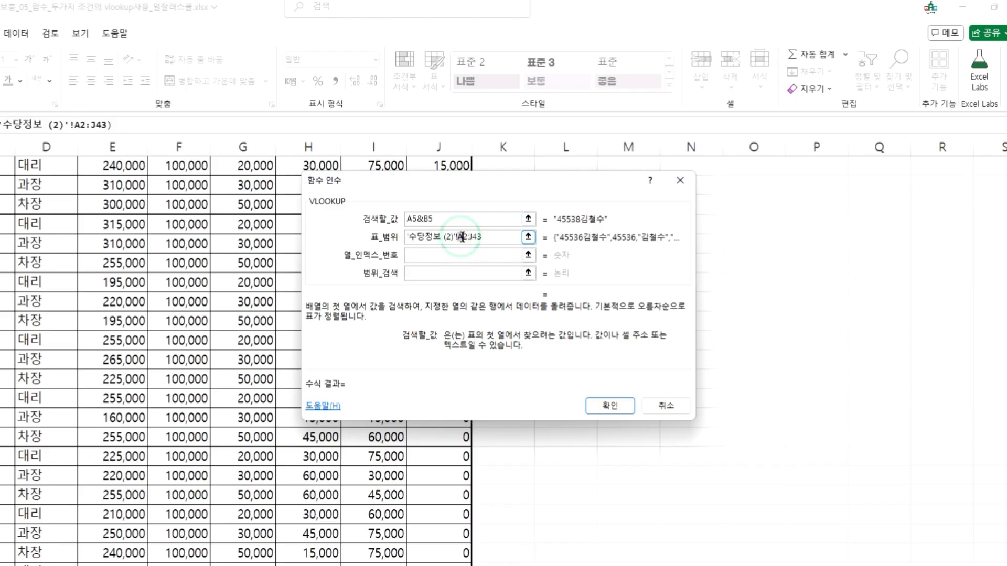
pyautogui.press('F4')
pyautogui.doubleClick(487, 237)
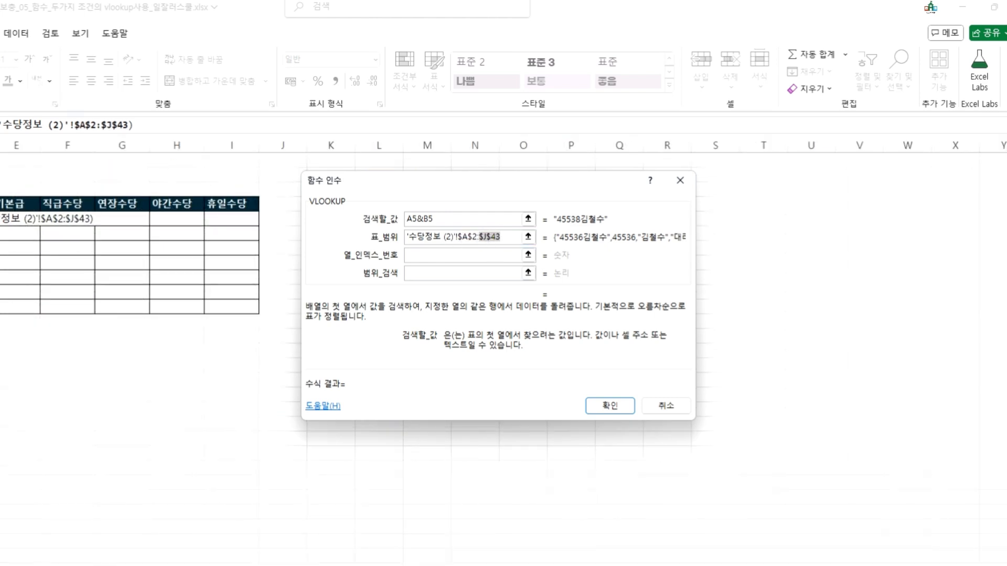
pyautogui.click(422, 254)
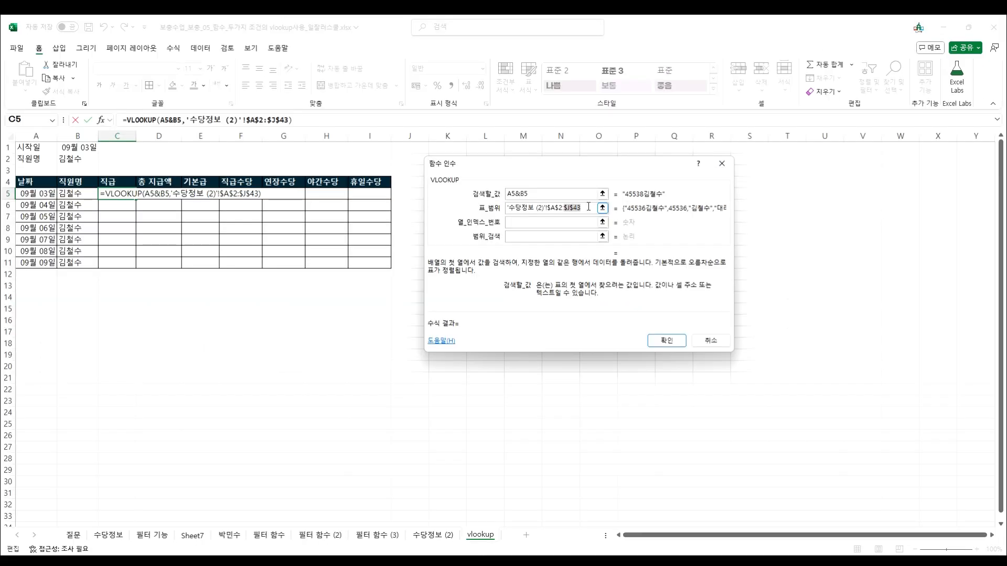
pyautogui.click(588, 207)
pyautogui.moveTo(583, 206); pyautogui.dragTo(544, 207)
# Set the column index to 4 and the range lookup to 0, and complete the VLOOKUP in C5.
pyautogui.click(526, 223)
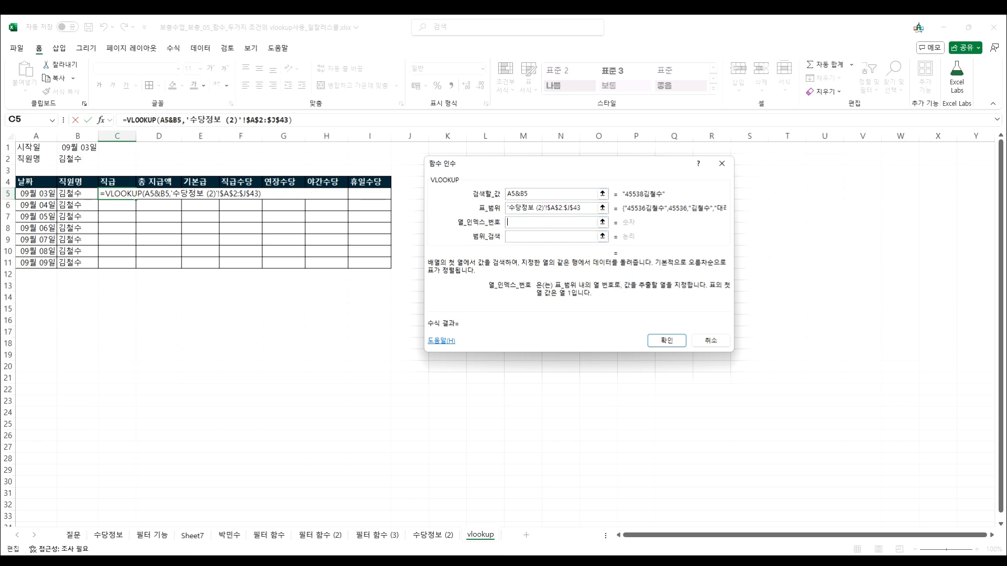
pyautogui.click(428, 536)
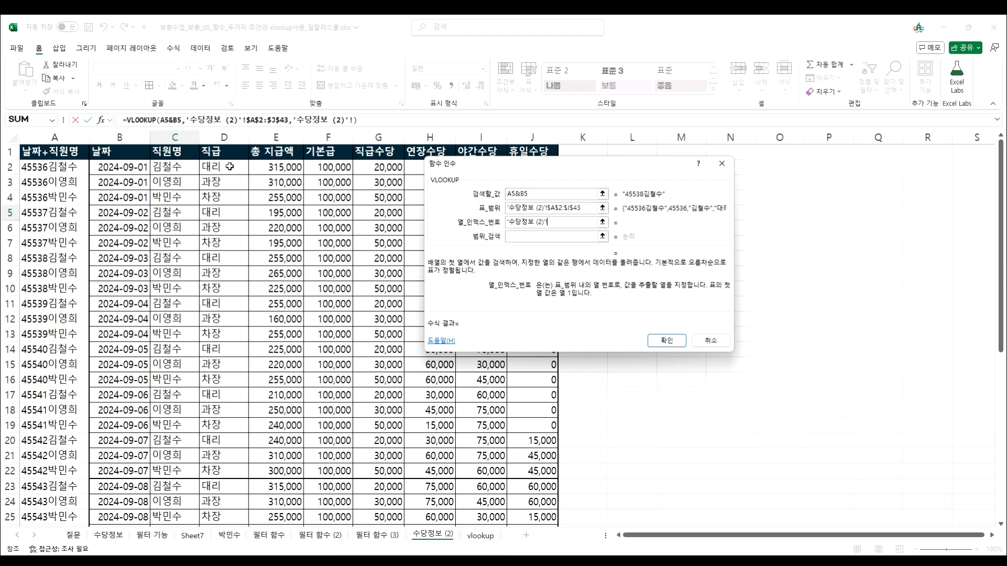
pyautogui.moveTo(556, 222); pyautogui.dragTo(470, 223)
pyautogui.write('4')
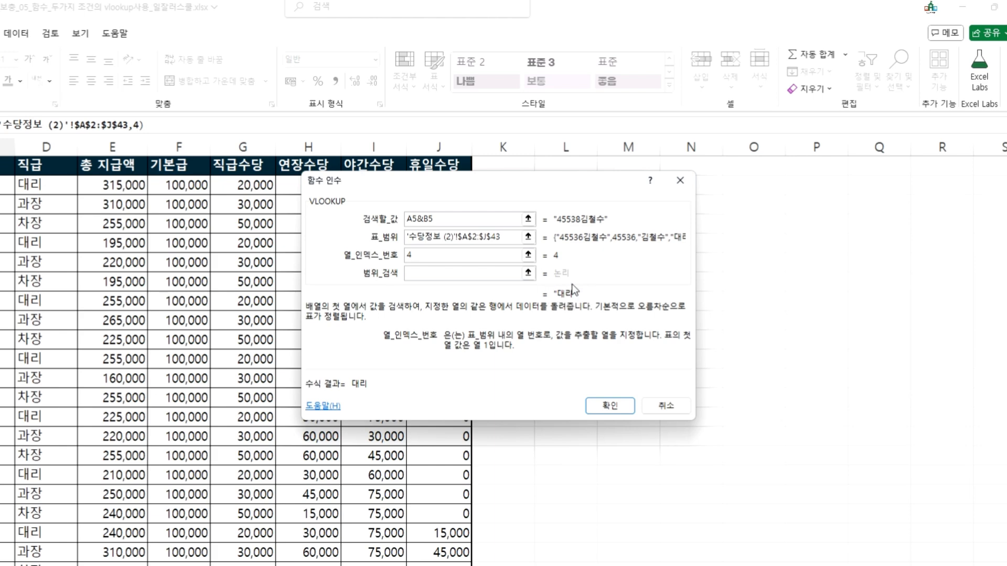
pyautogui.click(432, 273)
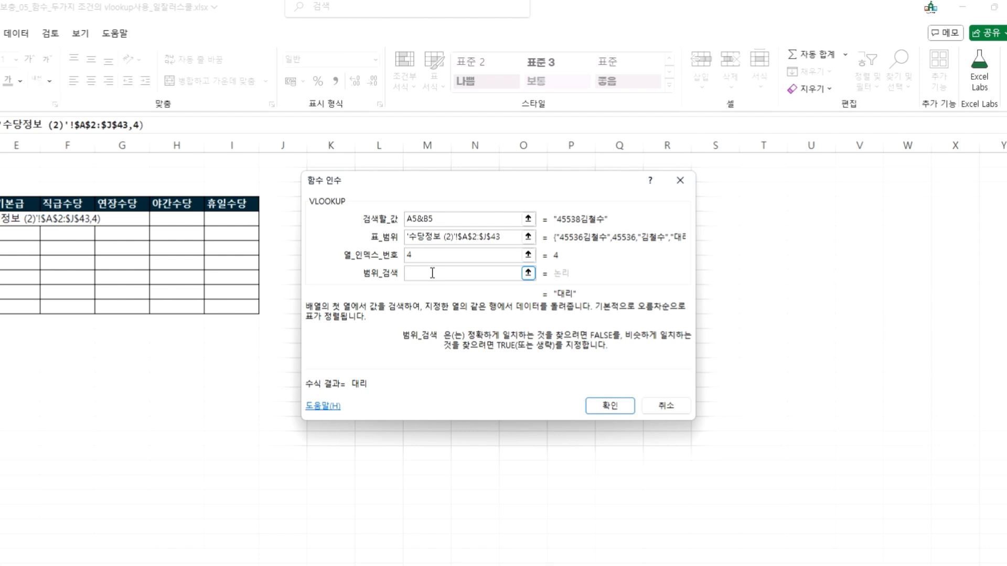
pyautogui.write('0')
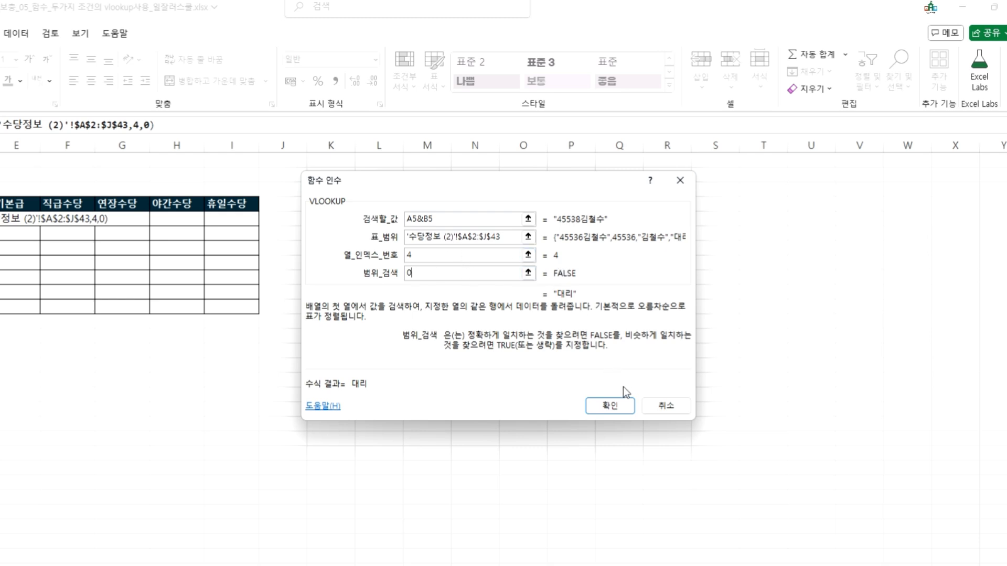
pyautogui.click(620, 406)
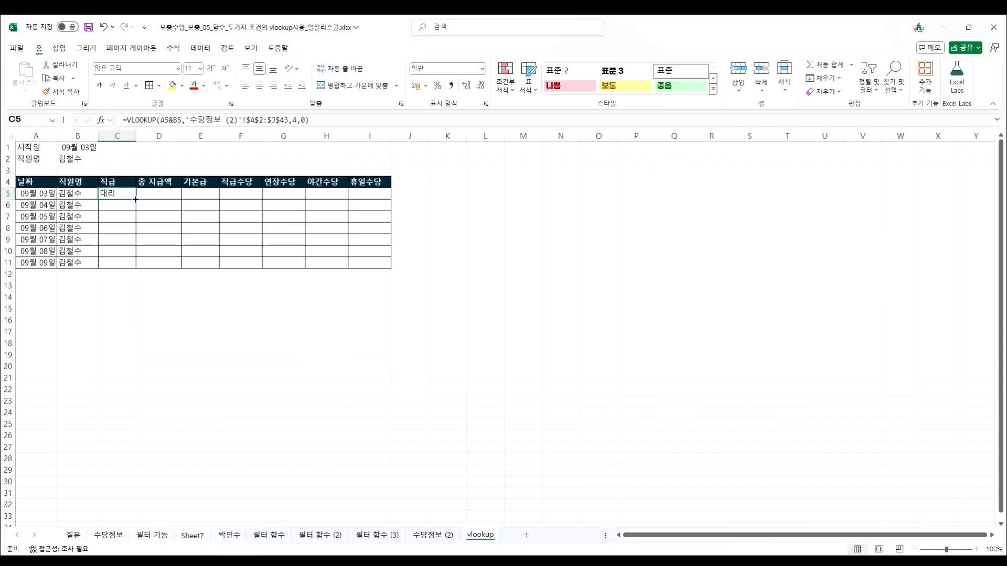
# Try to fill the C5 lookup formula across row 5 to I5 and check the copied cells.
pyautogui.moveTo(135, 199); pyautogui.dragTo(408, 201)
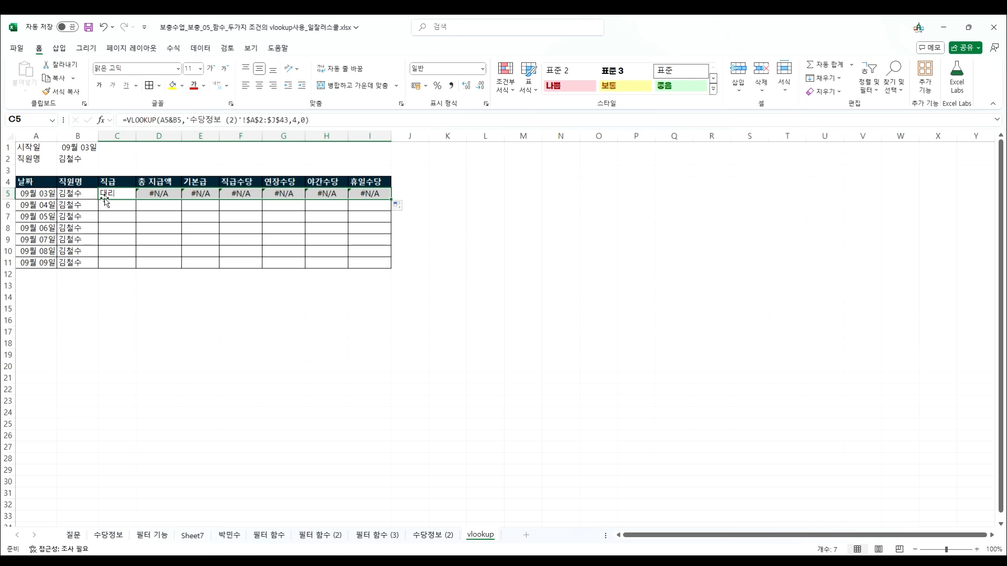
pyautogui.click(369, 194)
pyautogui.click(107, 194)
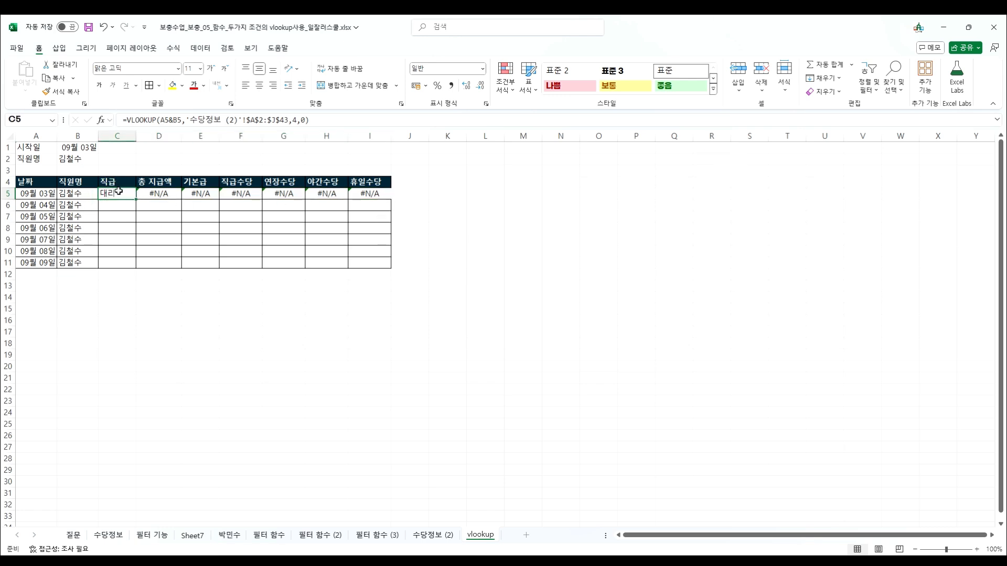
# Reopen the VLOOKUP arguments of C5 and lock the column of the date reference in the lookup value as $A5.
pyautogui.doubleClick(119, 193)
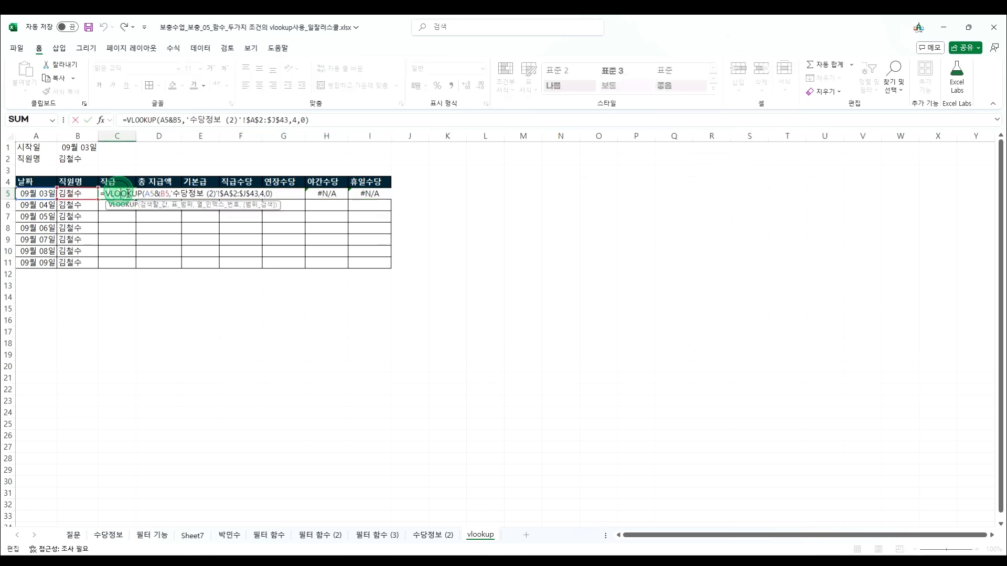
pyautogui.click(103, 122)
pyautogui.click(434, 219)
pyautogui.click(472, 237)
pyautogui.click(345, 218)
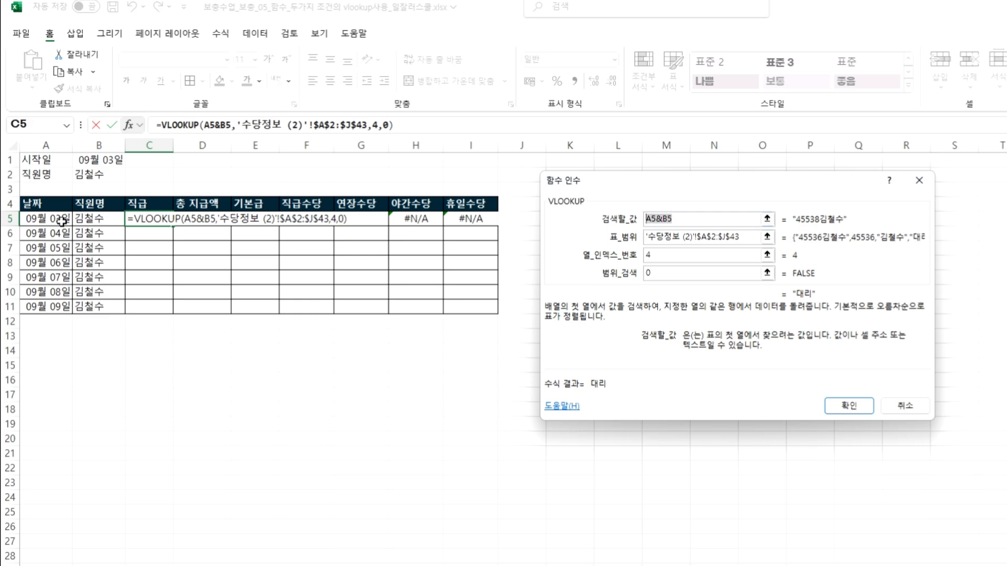
pyautogui.click(644, 219)
pyautogui.press('F4')
pyautogui.press('F4')
pyautogui.press('F4')
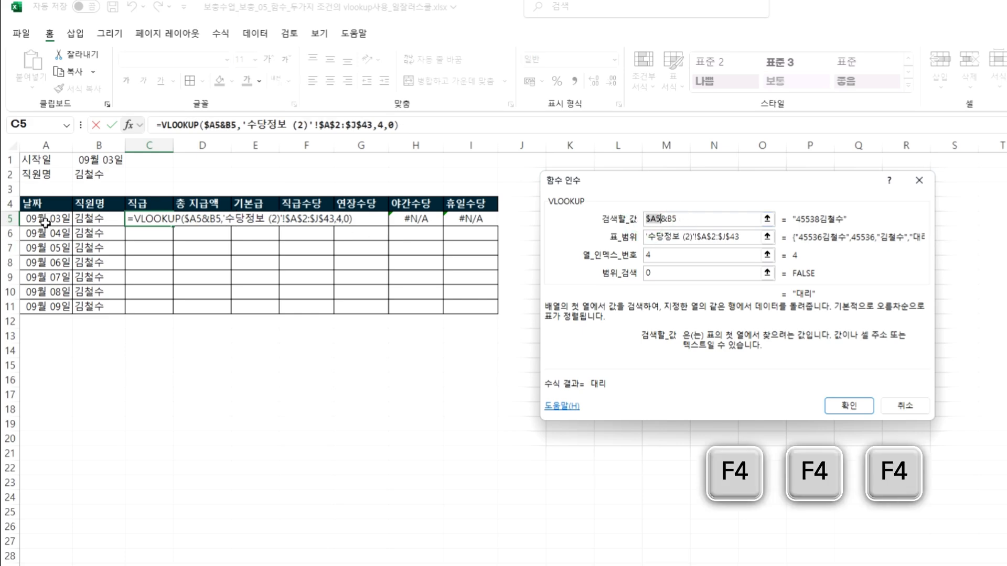
pyautogui.click(42, 142)
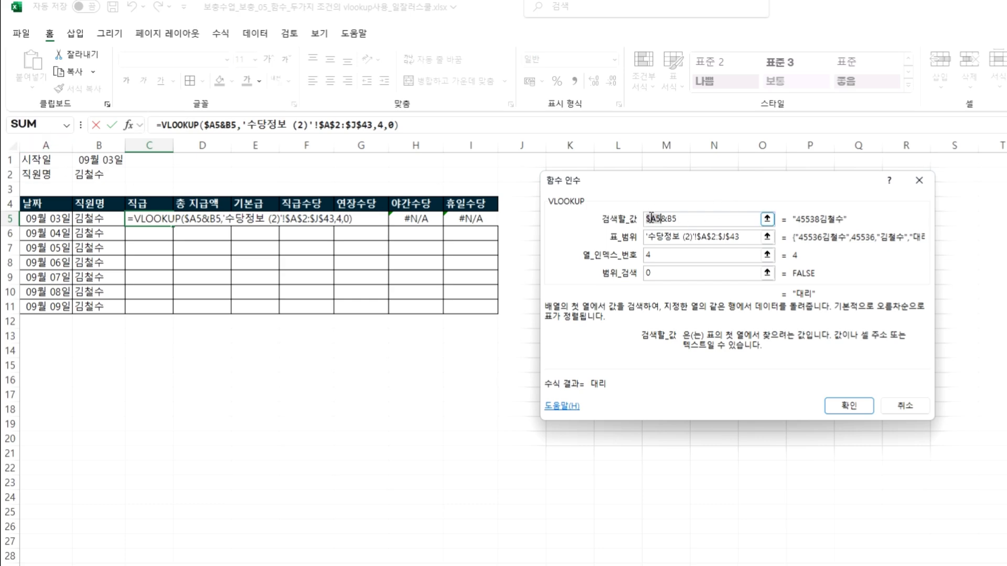
# Lock the column of the employee name reference as $B5 in the lookup value and confirm the C5 formula.
pyautogui.click(671, 216)
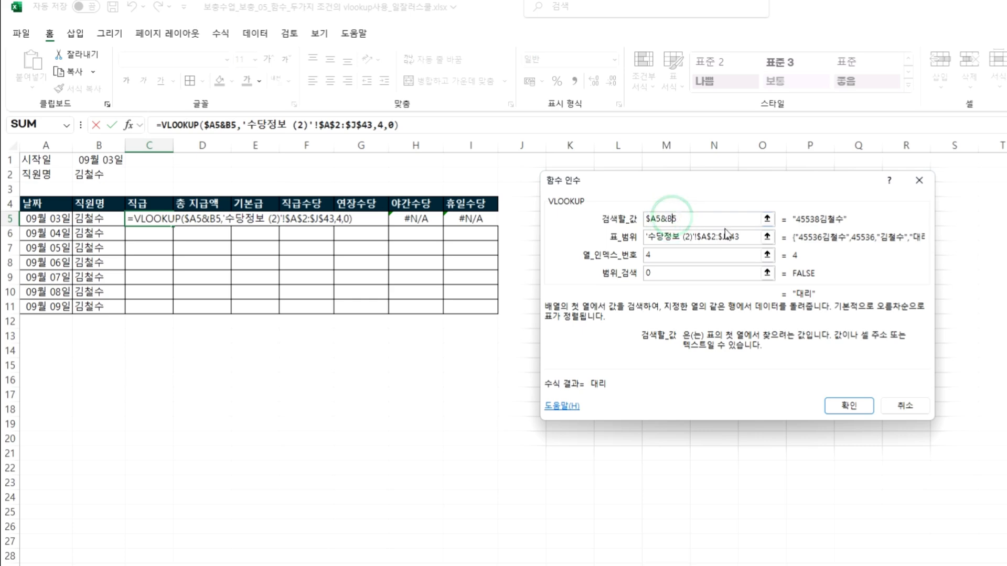
pyautogui.press('F4')
pyautogui.press('F4')
pyautogui.press('F4')
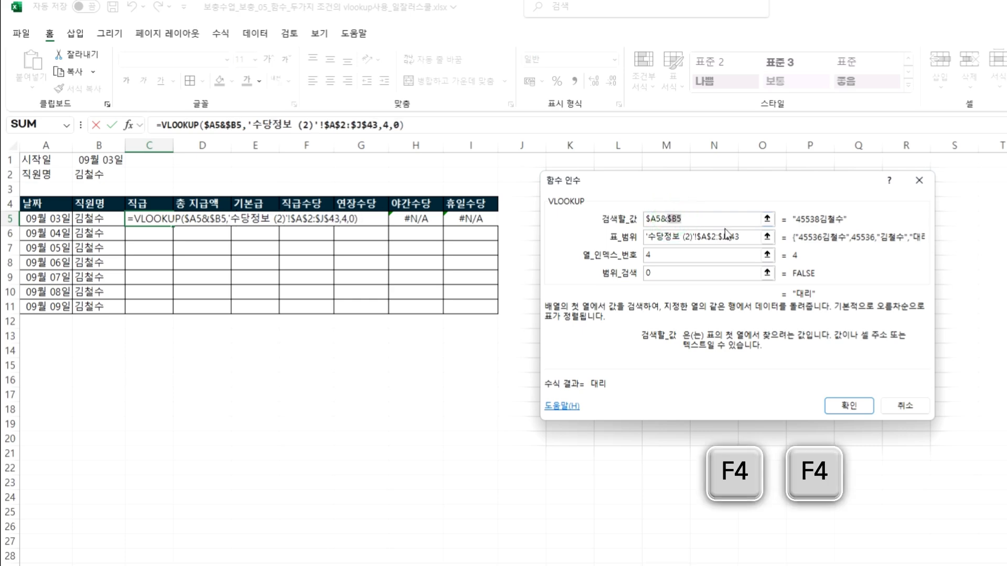
pyautogui.click(703, 219)
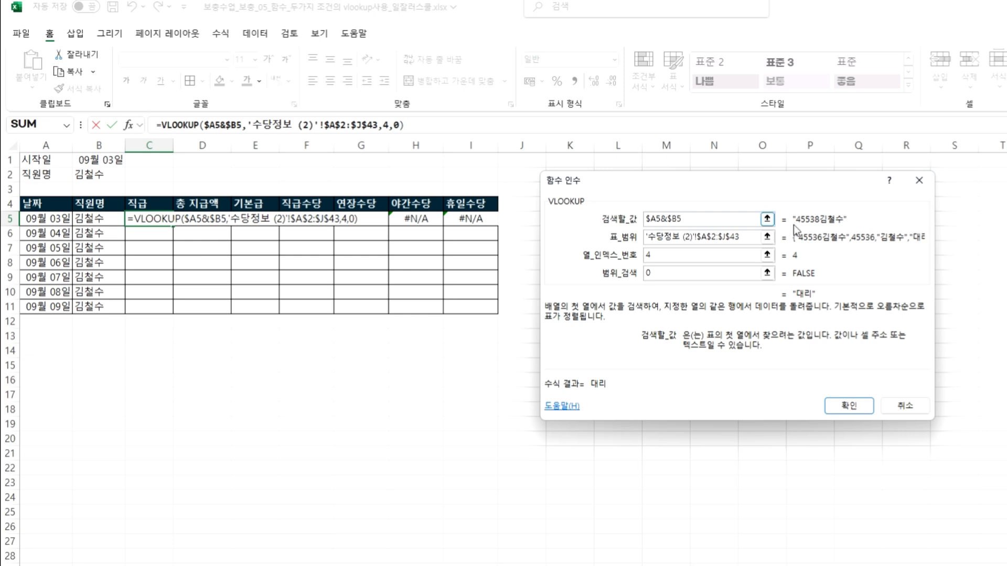
pyautogui.click(862, 406)
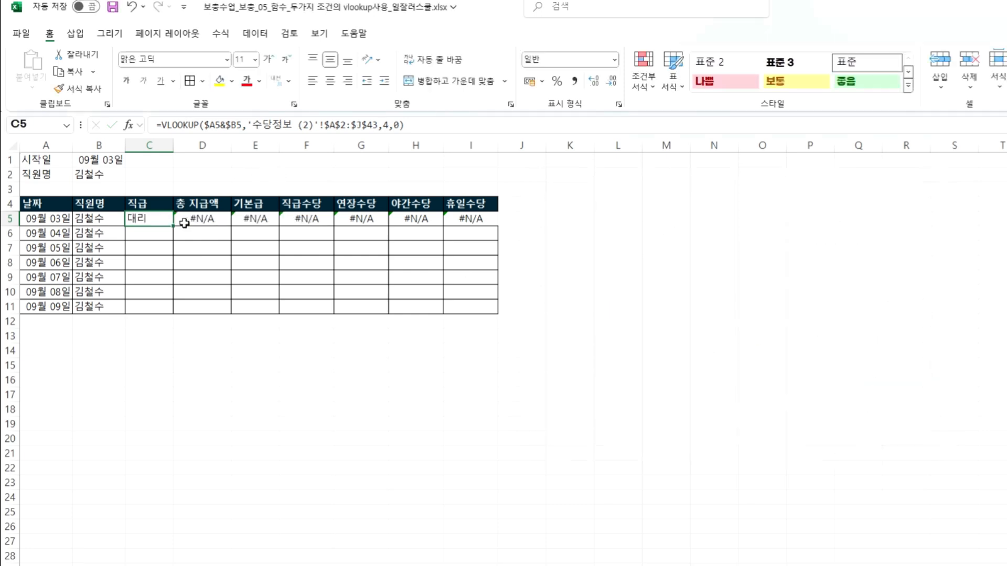
# Fill the corrected C5 formula across row 5 to I5 and check the range D5:I5.
pyautogui.moveTo(175, 226); pyautogui.dragTo(493, 226)
pyautogui.moveTo(201, 219); pyautogui.dragTo(468, 217)
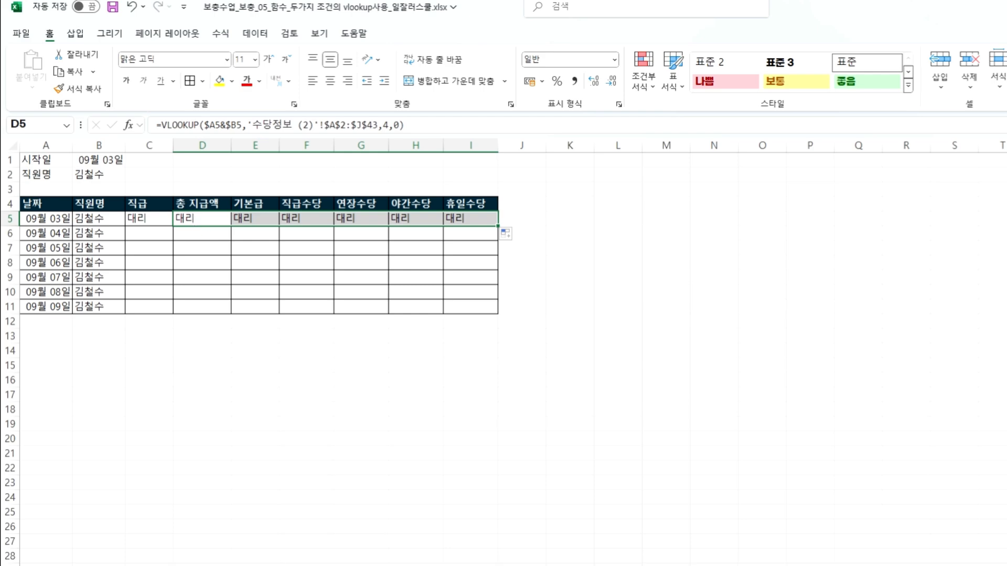
# Check the column order on the 수당정보 (2) sheet and the column index number in the C5 lookup formula.
pyautogui.click(299, 565)
pyautogui.scroll(1, 276, 285)
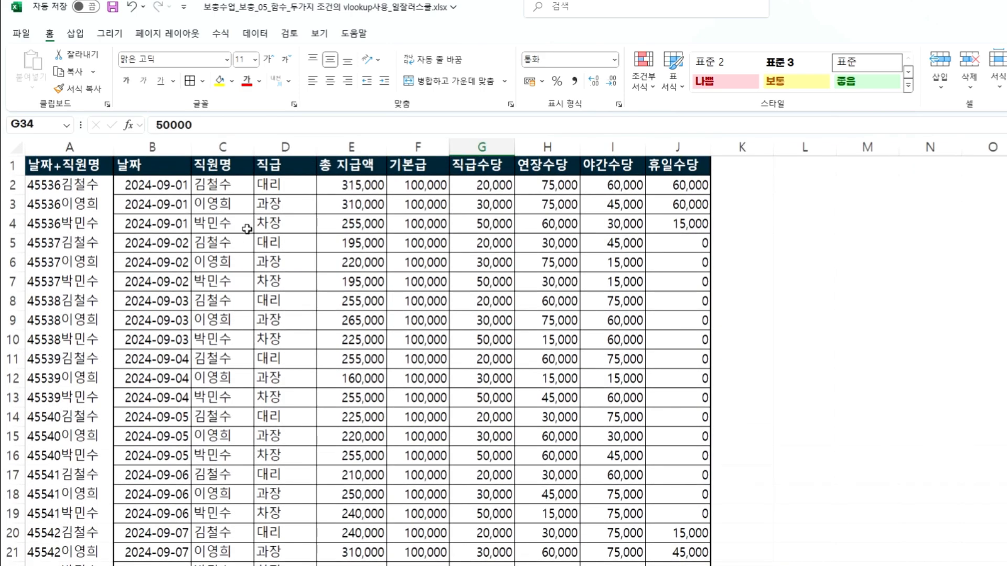
pyautogui.click(276, 185)
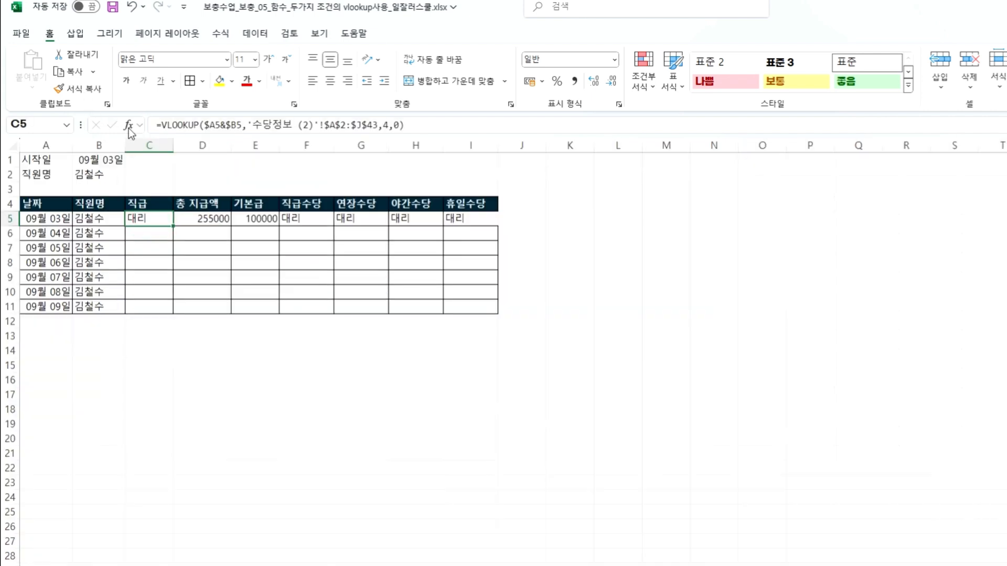
pyautogui.doubleClick(386, 125)
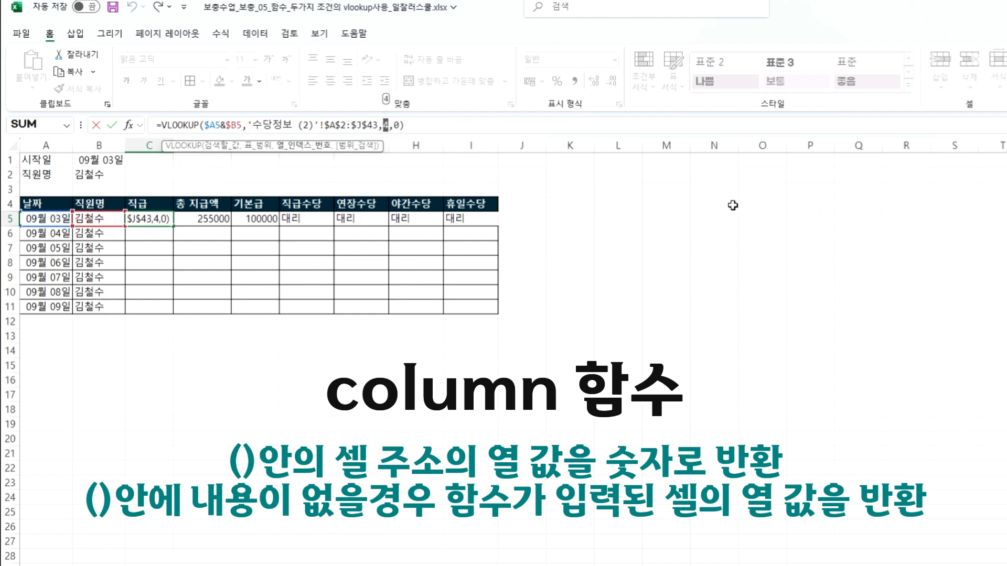
# Reopen the VLOOKUP arguments of C5, set the column index number to column()+1 and confirm the formula.
pyautogui.click(137, 126)
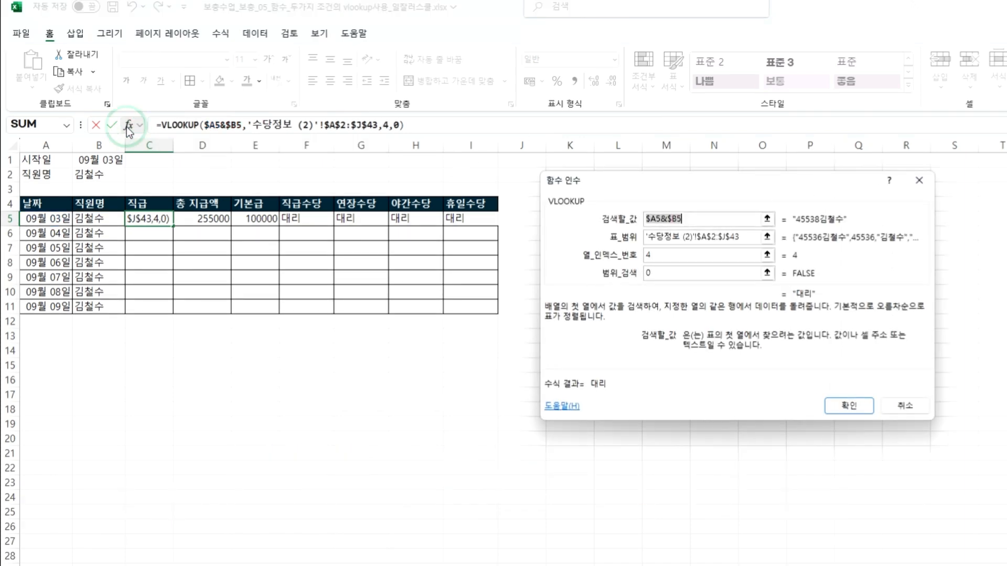
pyautogui.click(668, 255)
pyautogui.write('column')
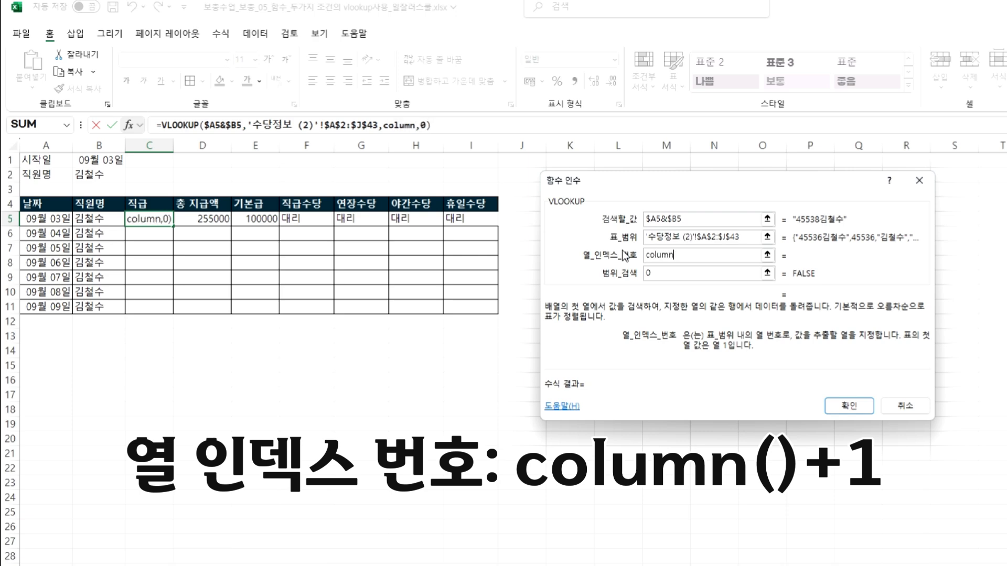
pyautogui.write('()')
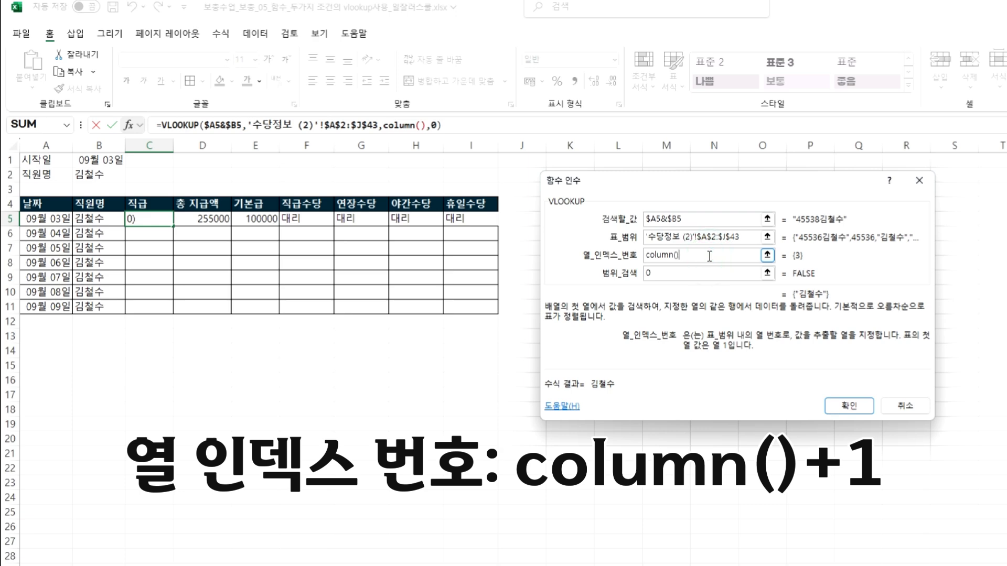
pyautogui.write('+')
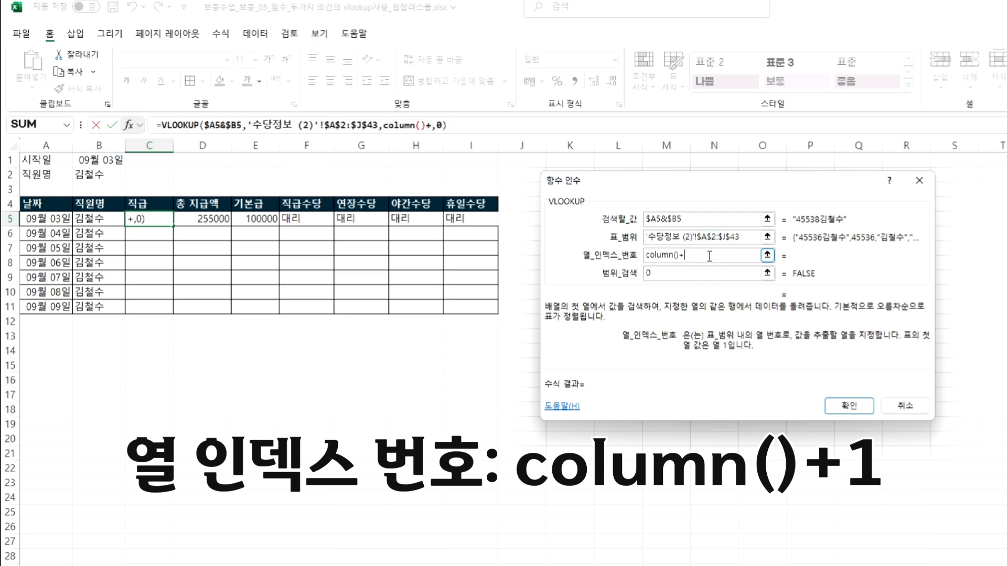
pyautogui.write('1')
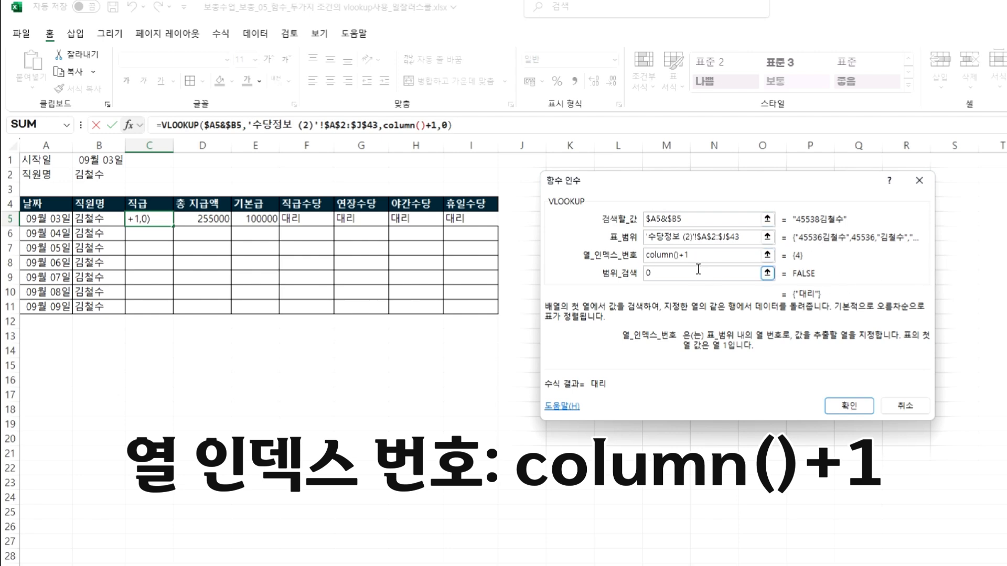
pyautogui.click(834, 408)
# Fill the C5 formula across row 5 to I5 and check the copied formulas in D5:I5.
pyautogui.click(168, 221)
pyautogui.moveTo(168, 221); pyautogui.dragTo(489, 228)
pyautogui.click(204, 220)
pyautogui.click(254, 218)
pyautogui.click(311, 219)
pyautogui.click(357, 219)
pyautogui.click(412, 220)
pyautogui.click(473, 220)
pyautogui.moveTo(141, 216); pyautogui.dragTo(473, 220)
# Replace the column index argument COLUMN()+1 in the C5 formula with a plain COLUMN() function.
pyautogui.click(404, 125)
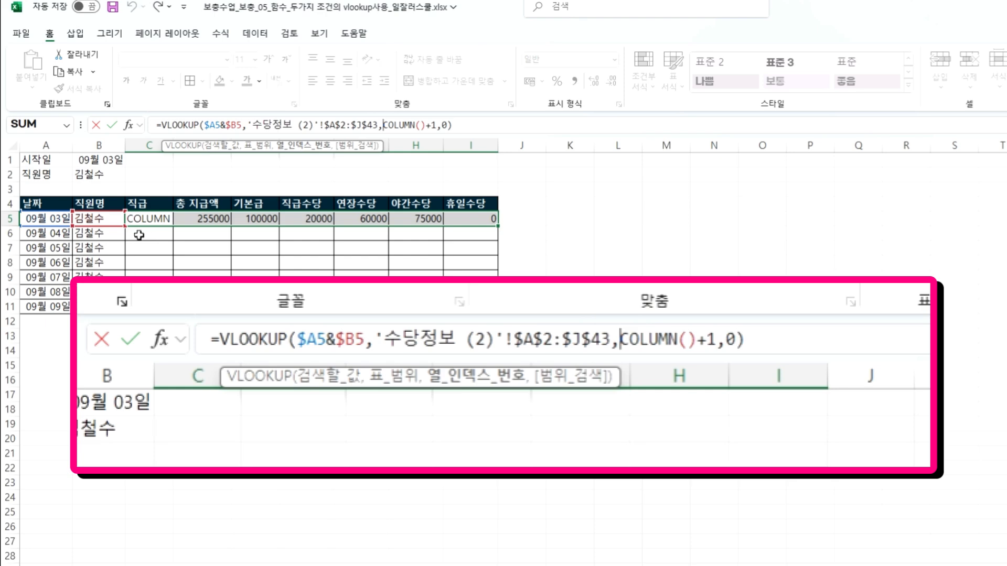
pyautogui.click(384, 124)
pyautogui.moveTo(384, 124); pyautogui.dragTo(435, 125)
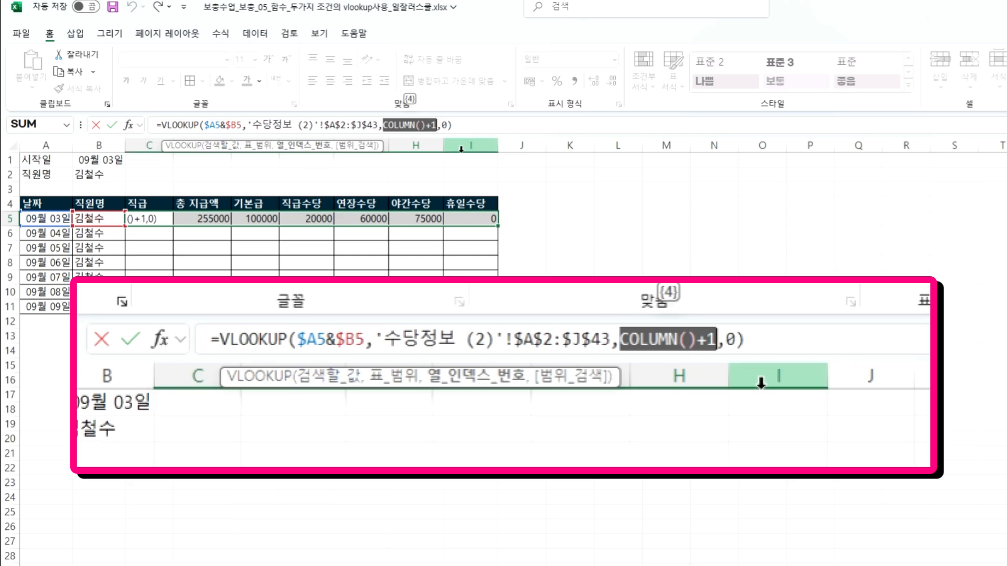
pyautogui.press('BackSpace')
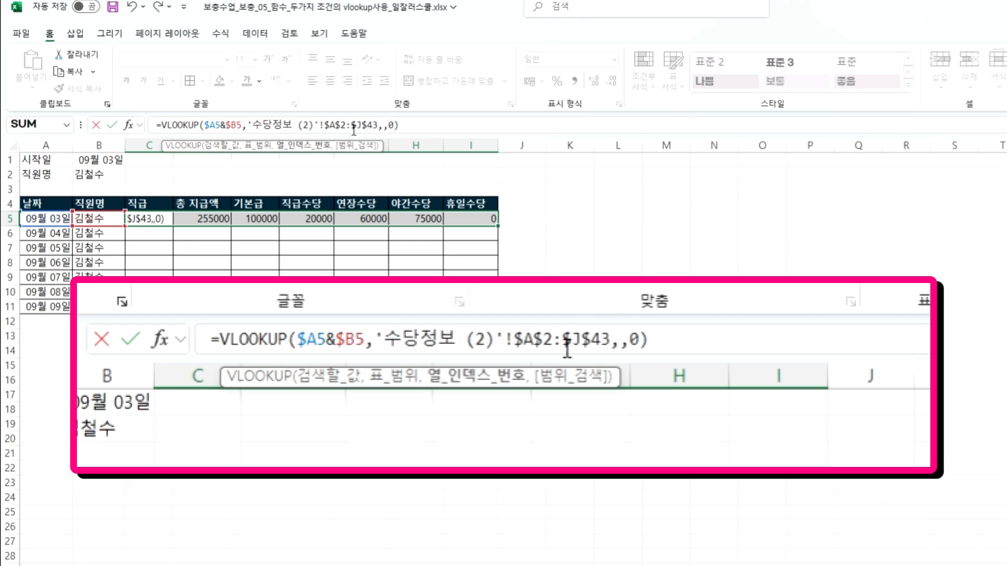
pyautogui.write('co')
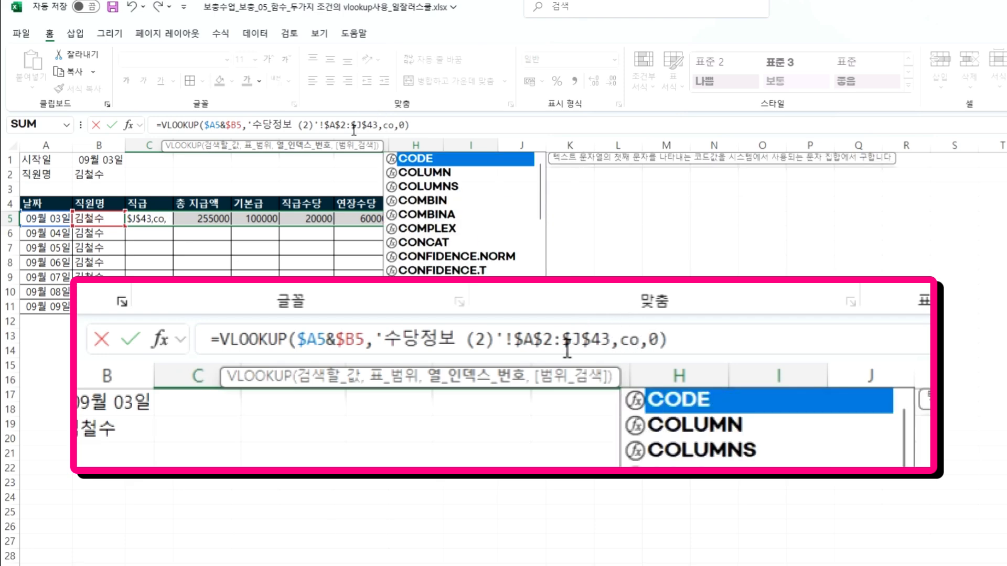
pyautogui.write('l')
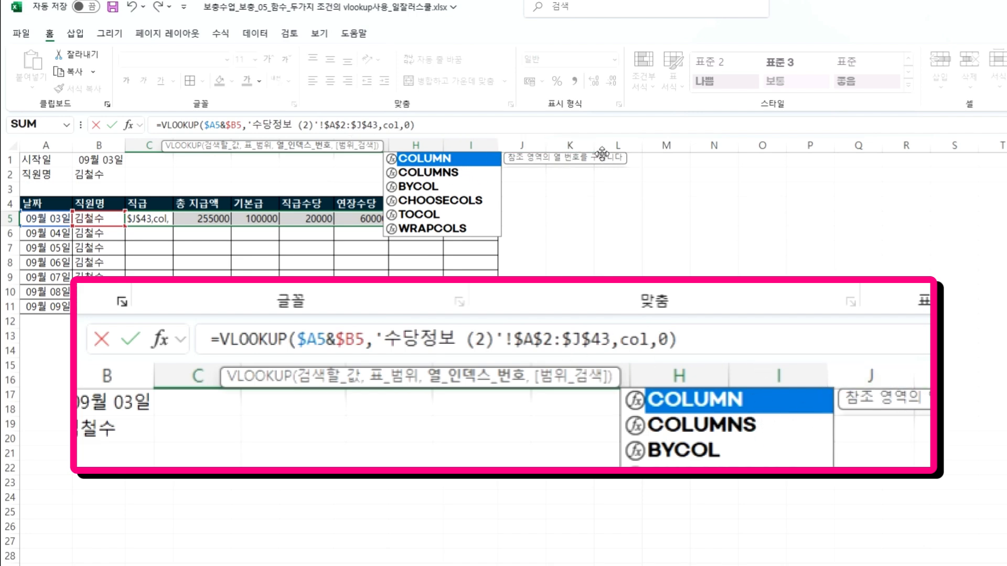
pyautogui.click(427, 157)
pyautogui.click(427, 157)
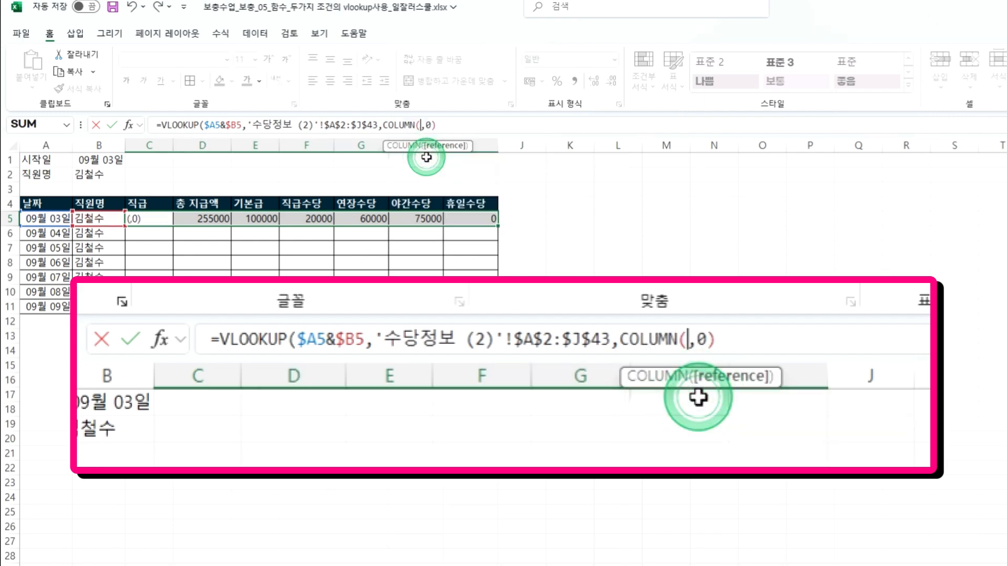
pyautogui.click(426, 118)
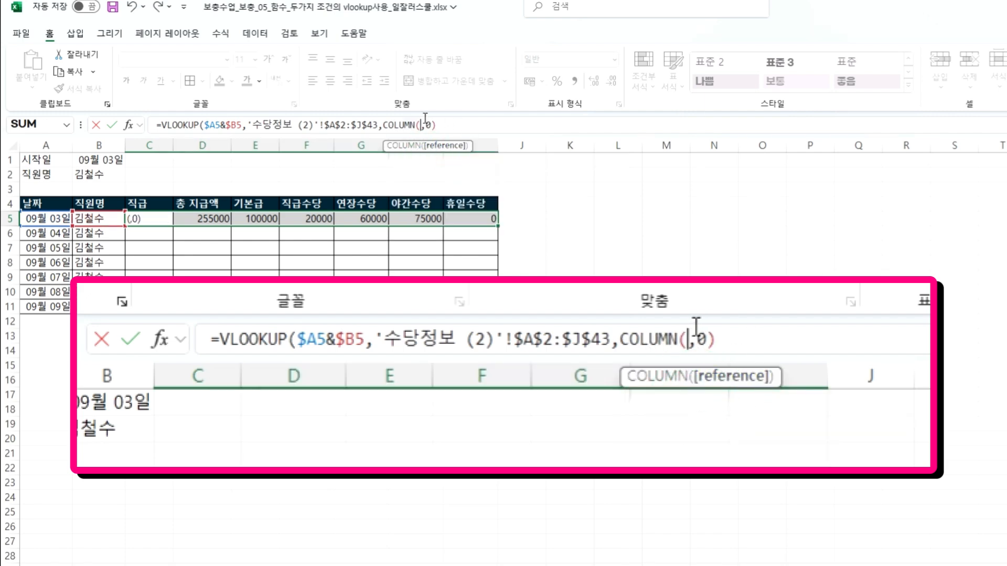
pyautogui.write(')')
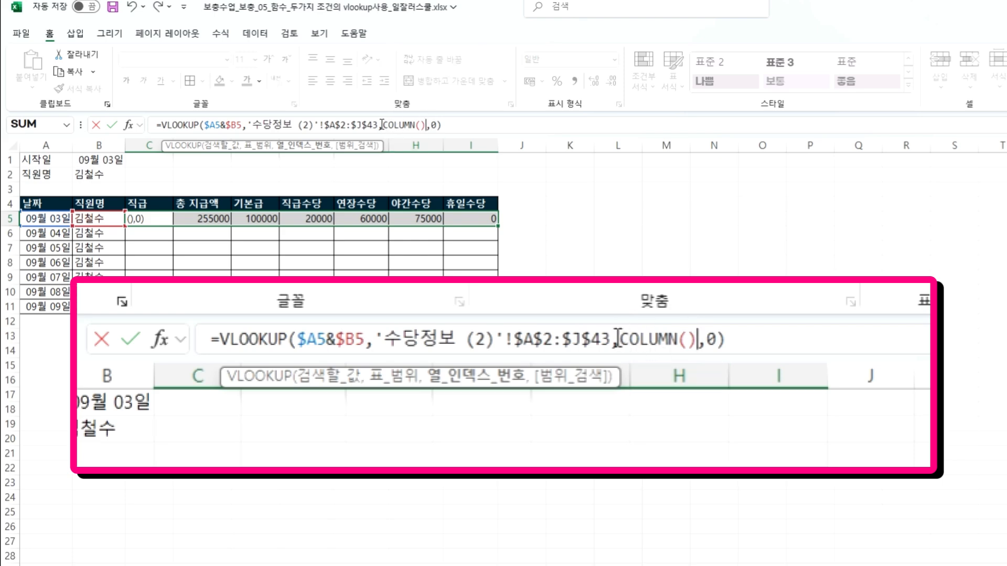
# Check what COLUMN() returns in the C5 formula, add +1 after it and confirm the formula.
pyautogui.moveTo(382, 125); pyautogui.dragTo(425, 128)
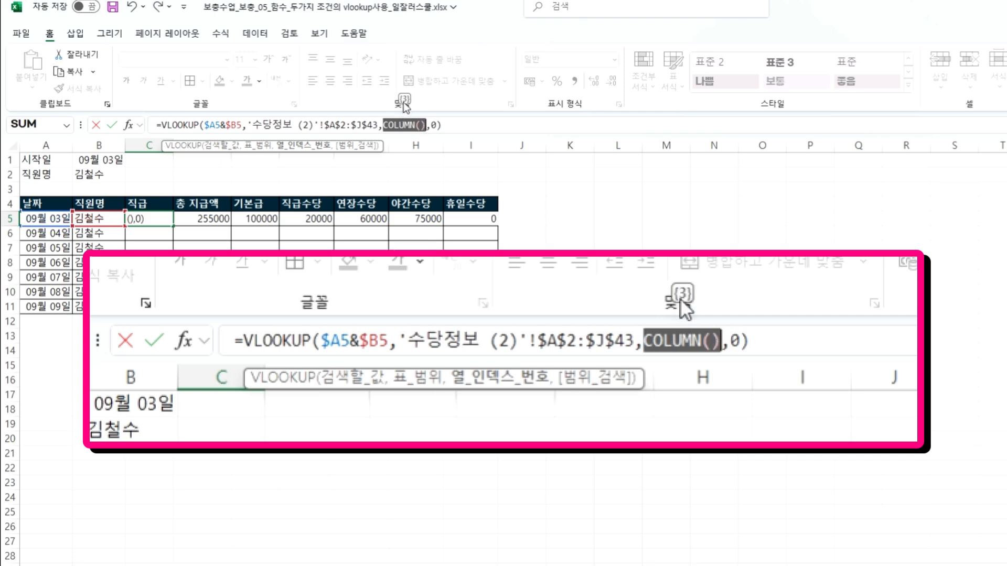
pyautogui.click(425, 125)
pyautogui.write('+1')
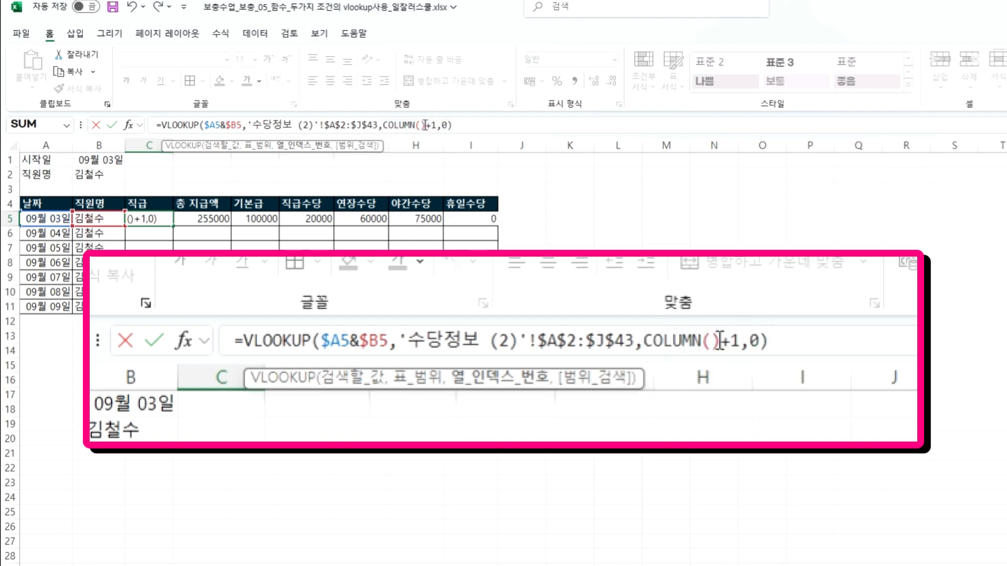
pyautogui.press('Return')
# Fill the C5 formula through the range C5:I11 and spot-check the resulting cells.
pyautogui.click(166, 221)
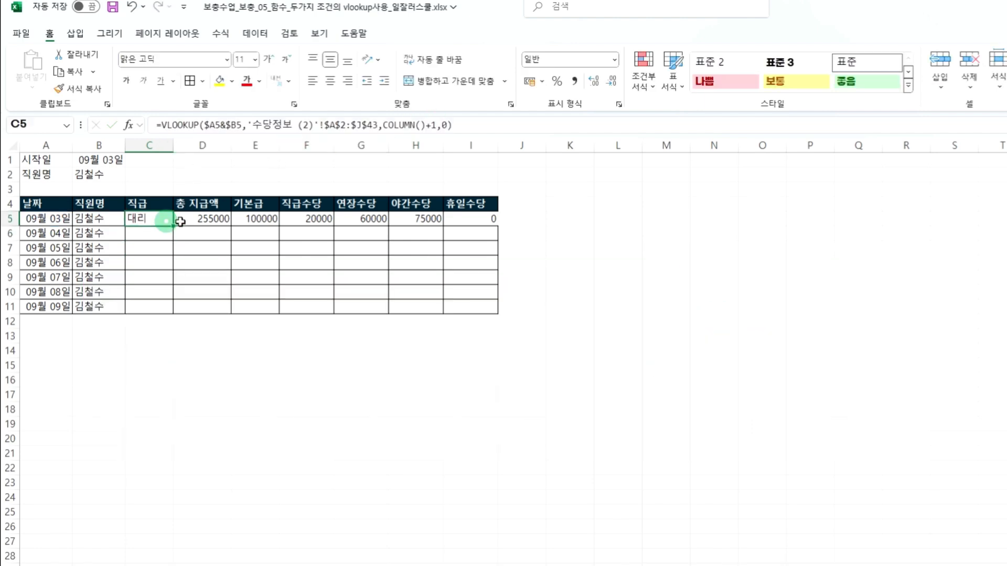
pyautogui.moveTo(175, 226); pyautogui.dragTo(498, 312)
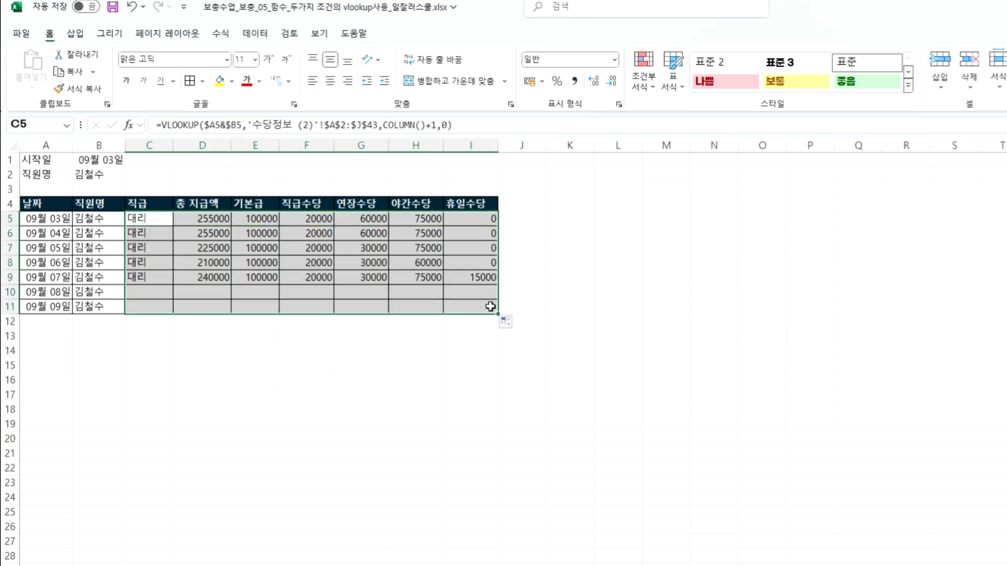
pyautogui.click(206, 282)
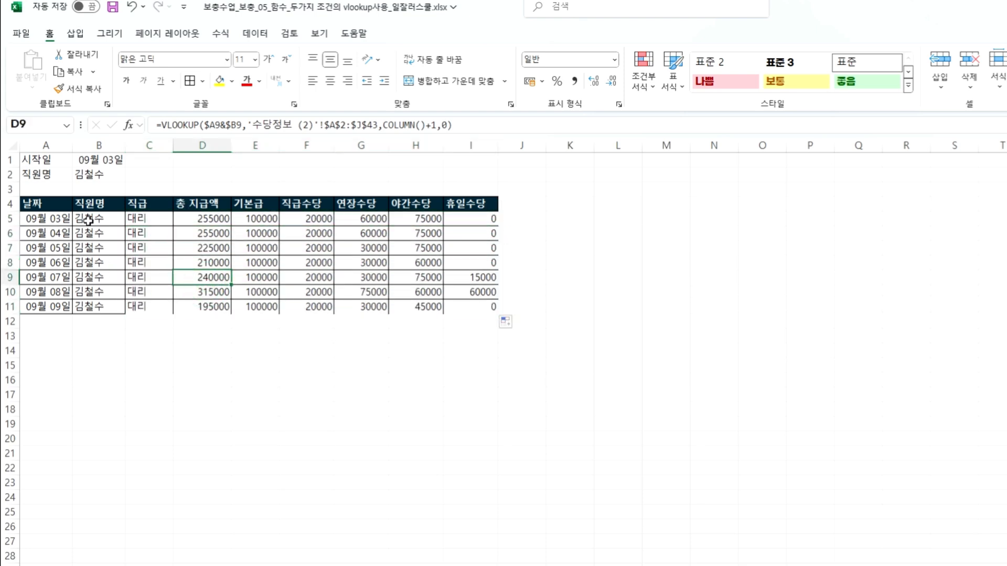
pyautogui.click(92, 250)
pyautogui.click(466, 305)
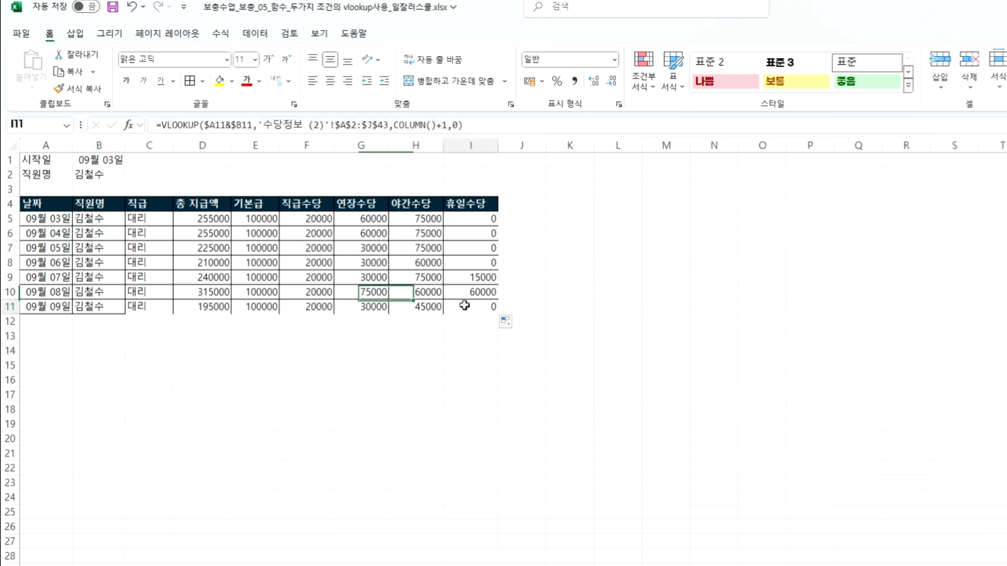
pyautogui.click(203, 278)
# Apply borders to the table A4:I11 and format the amounts in D5:I11 with thousands separators.
pyautogui.moveTo(48, 204); pyautogui.dragTo(480, 307)
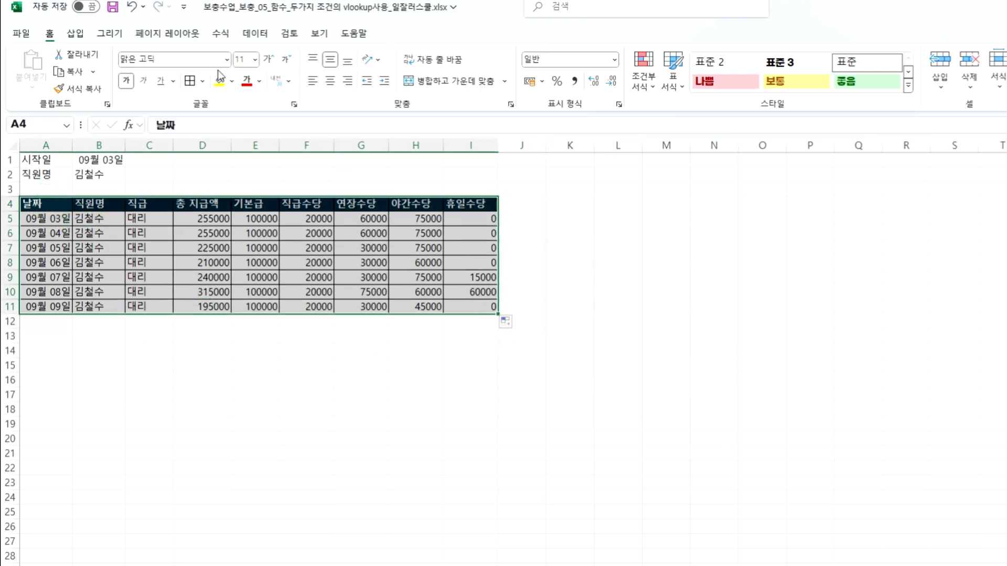
pyautogui.click(190, 80)
pyautogui.moveTo(207, 218); pyautogui.dragTo(459, 305)
pyautogui.hotkey('ctrl', 'shift', '1')
pyautogui.click(362, 292)
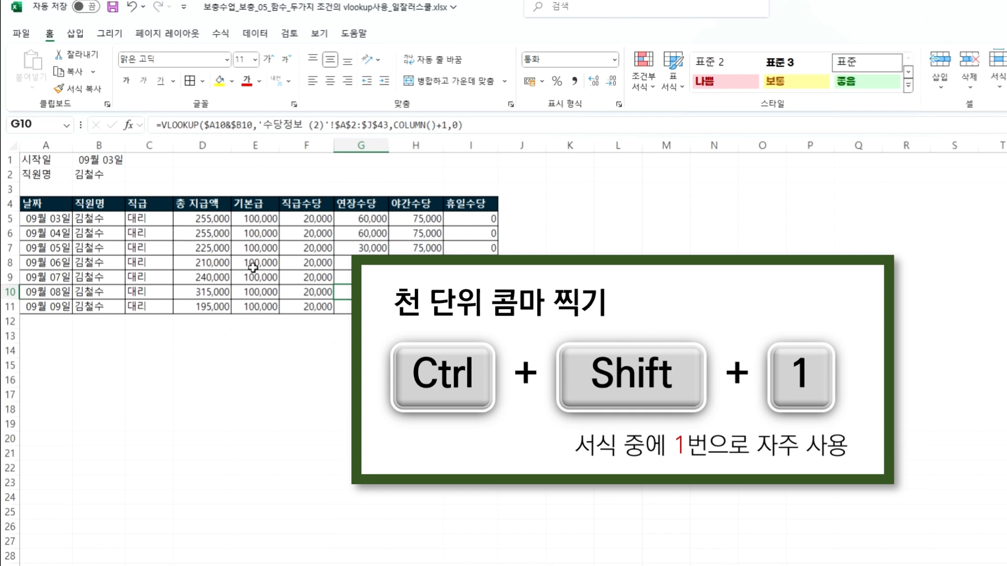
pyautogui.click(538, 495)
pyautogui.click(412, 376)
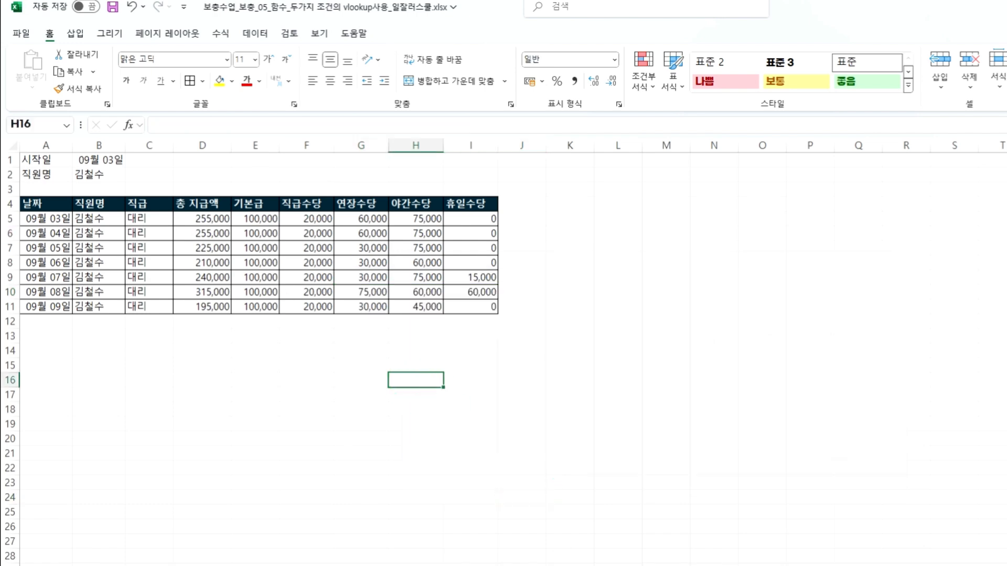
# Change the employee name in B2 to the employee with the rank 차장 and set the start date in B1 to 9/1.
pyautogui.click(104, 176)
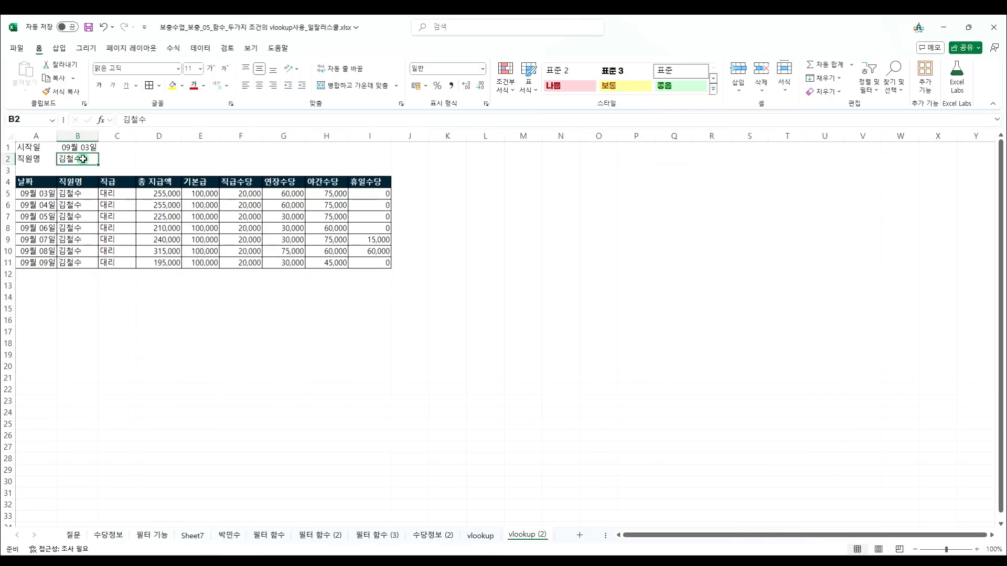
pyautogui.write('ㅂ박민수')
pyautogui.press('Return')
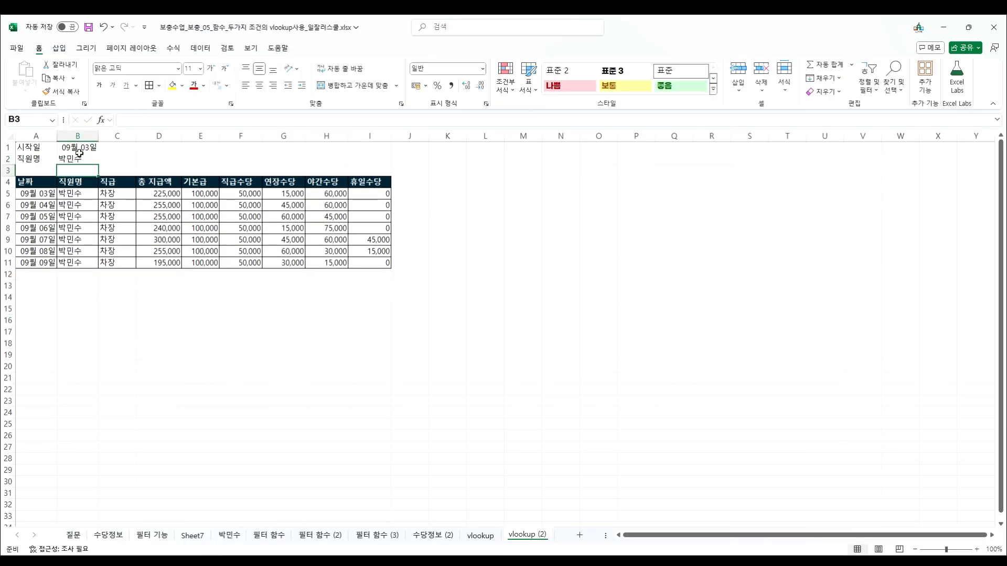
pyautogui.click(82, 146)
pyautogui.write('9/1')
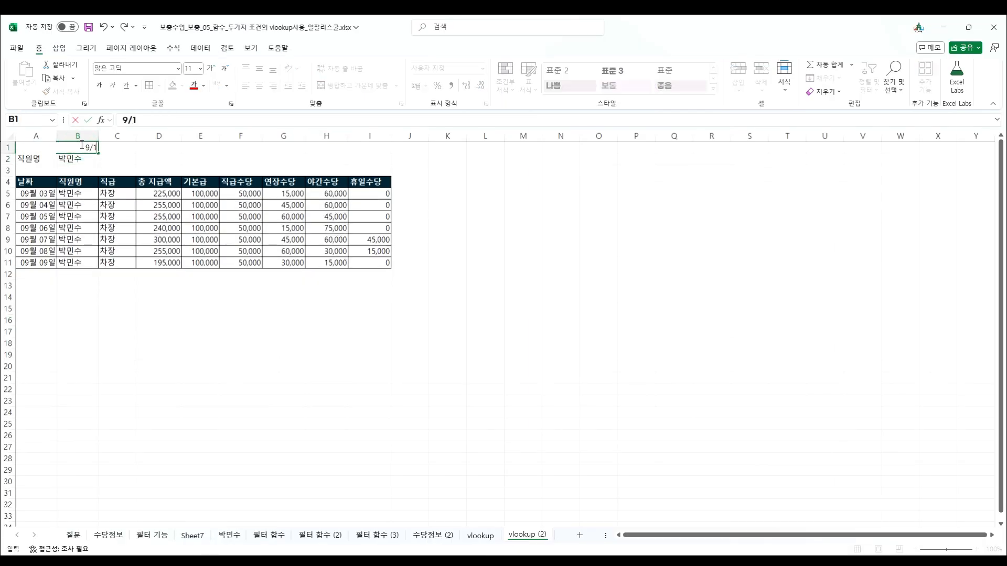
pyautogui.press('Return')
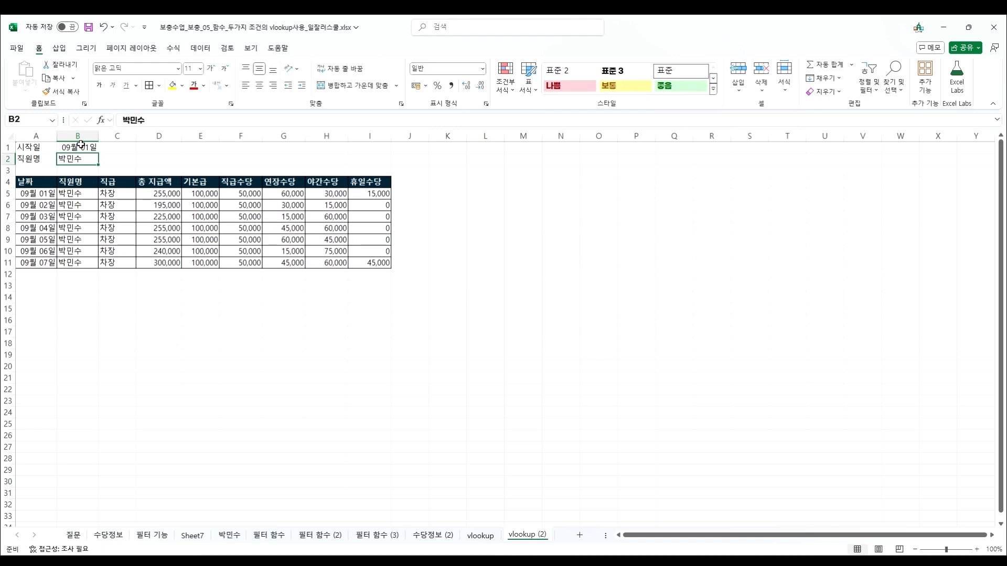
pyautogui.click(128, 216)
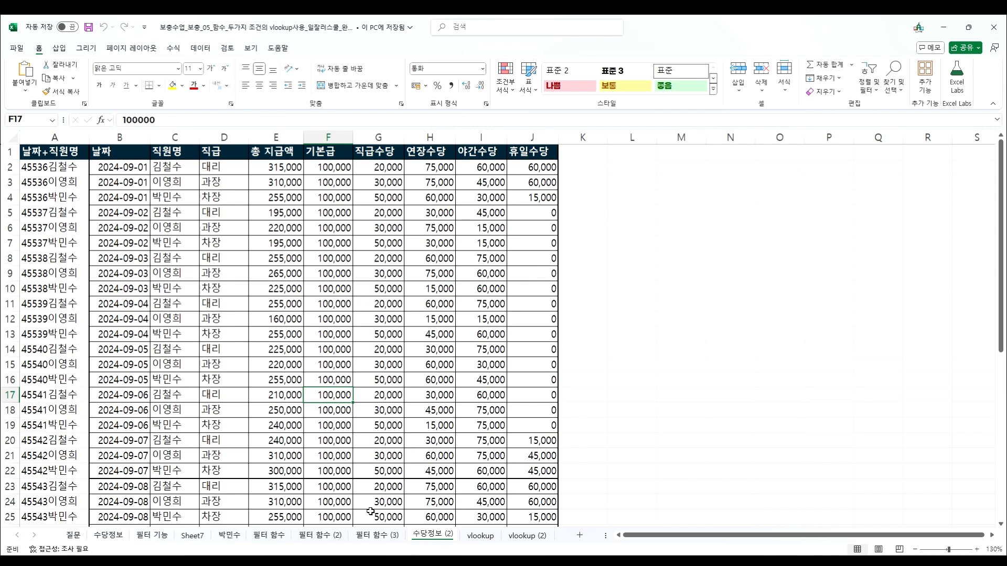
# Hide the 날짜+직원명 key column A on the 수당정보 (2) sheet.
pyautogui.click(60, 170)
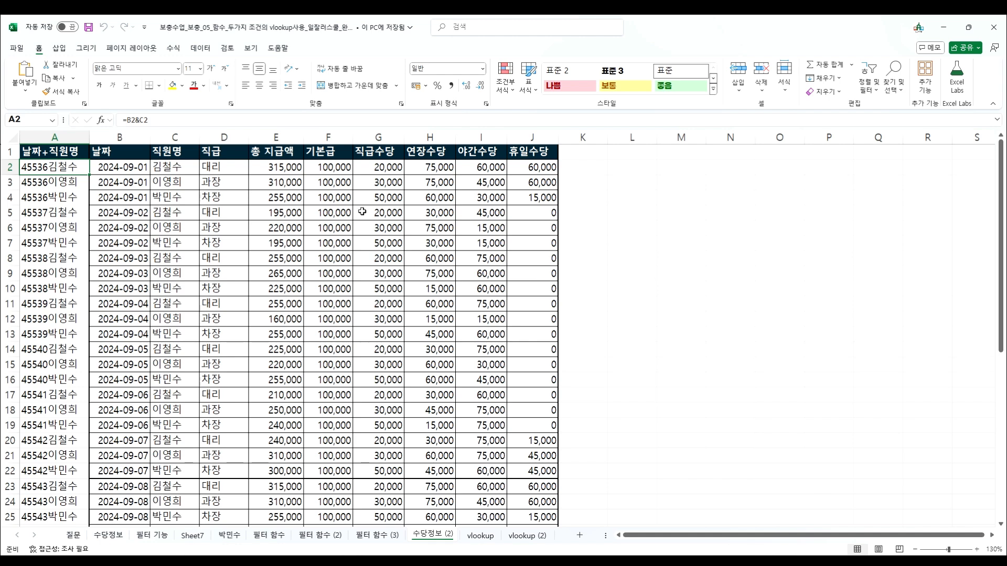
pyautogui.click(64, 131)
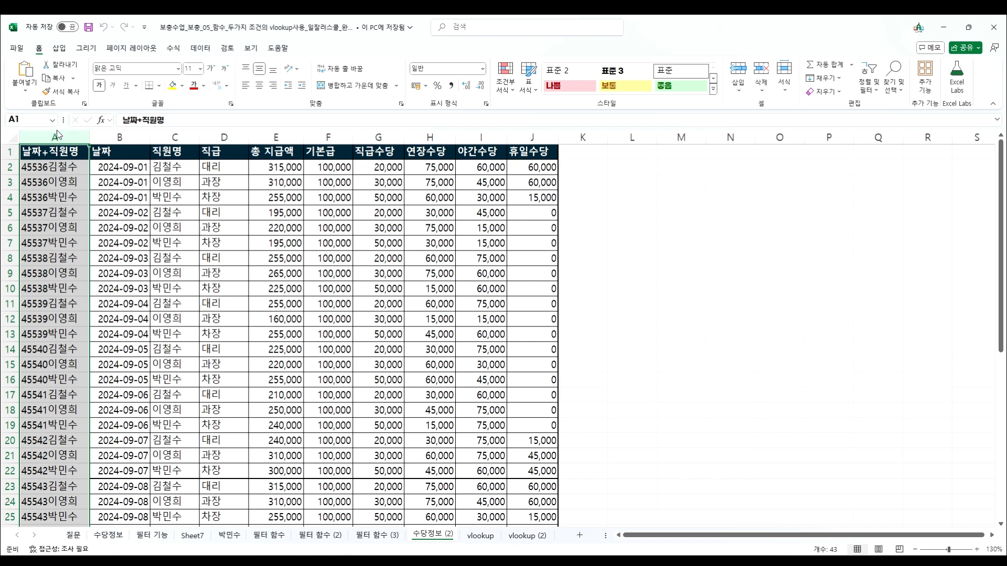
pyautogui.rightClick(61, 140)
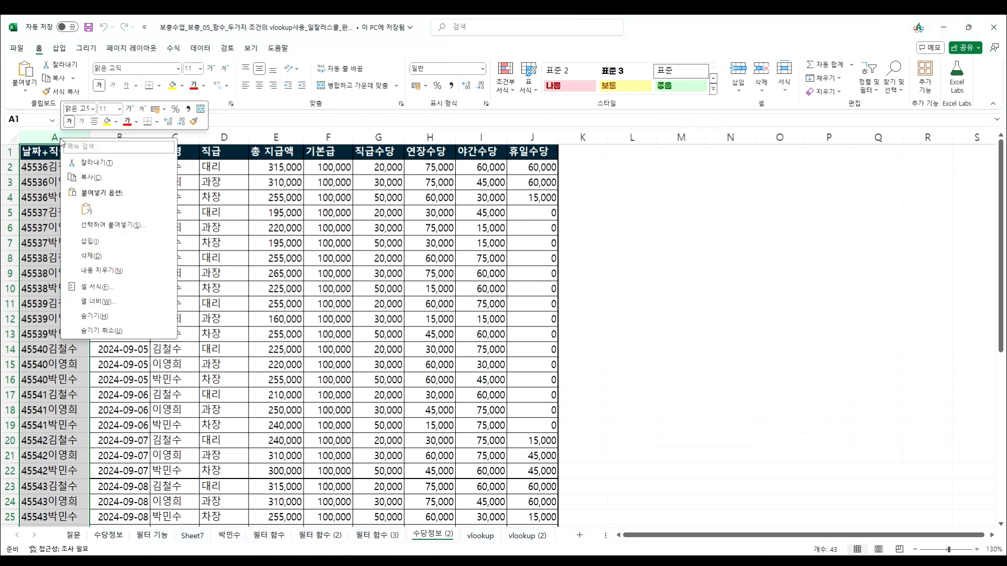
pyautogui.click(125, 316)
pyautogui.click(95, 292)
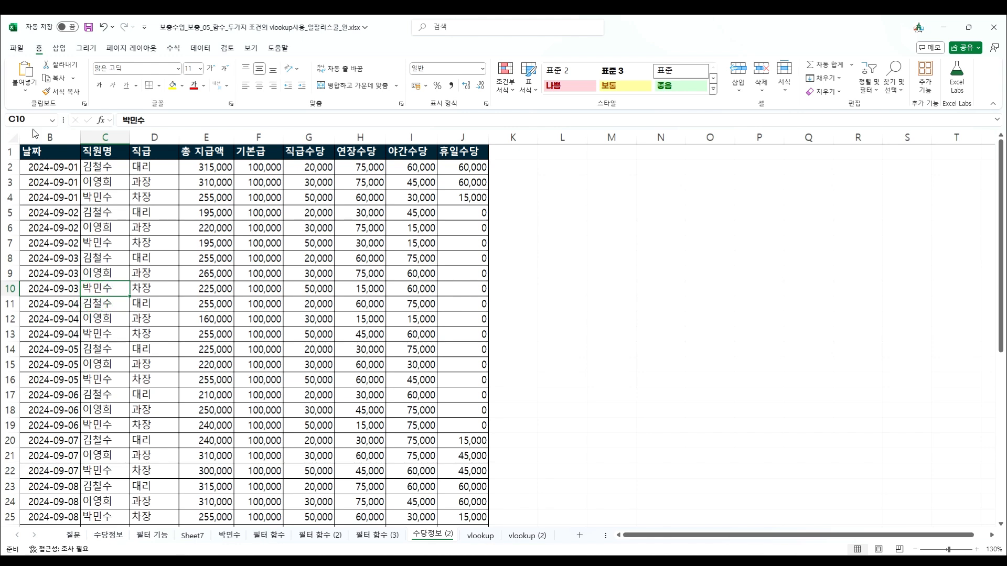
pyautogui.click(70, 168)
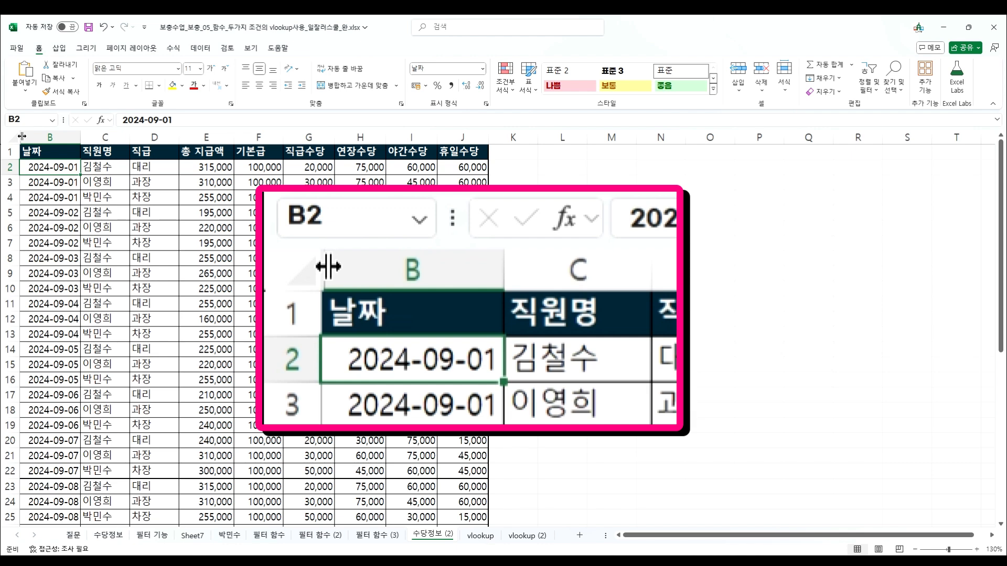
# Unhide the 날짜+직원명 key column A on the 수당정보 (2) sheet and hide it again.
pyautogui.moveTo(22, 136); pyautogui.dragTo(64, 142)
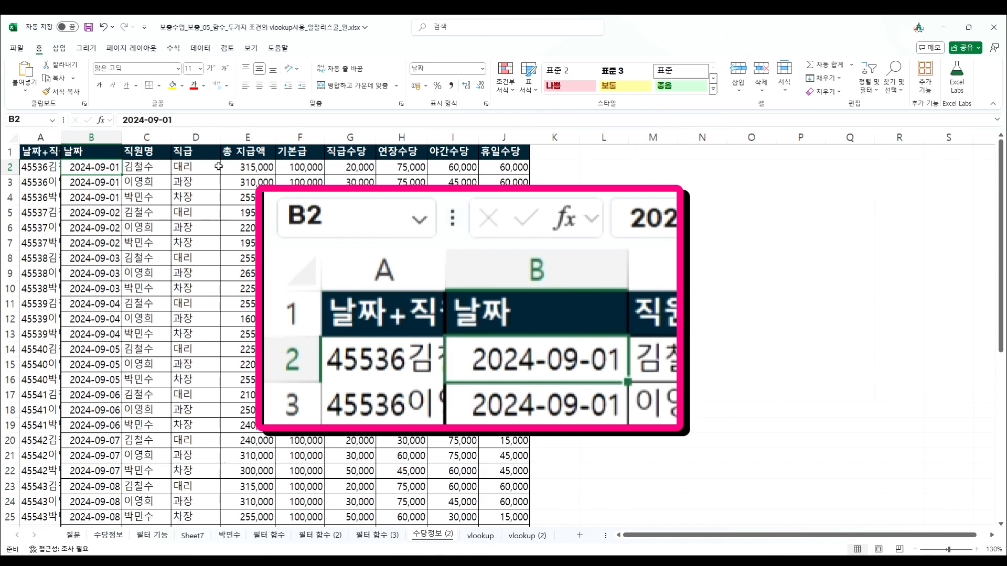
pyautogui.rightClick(36, 140)
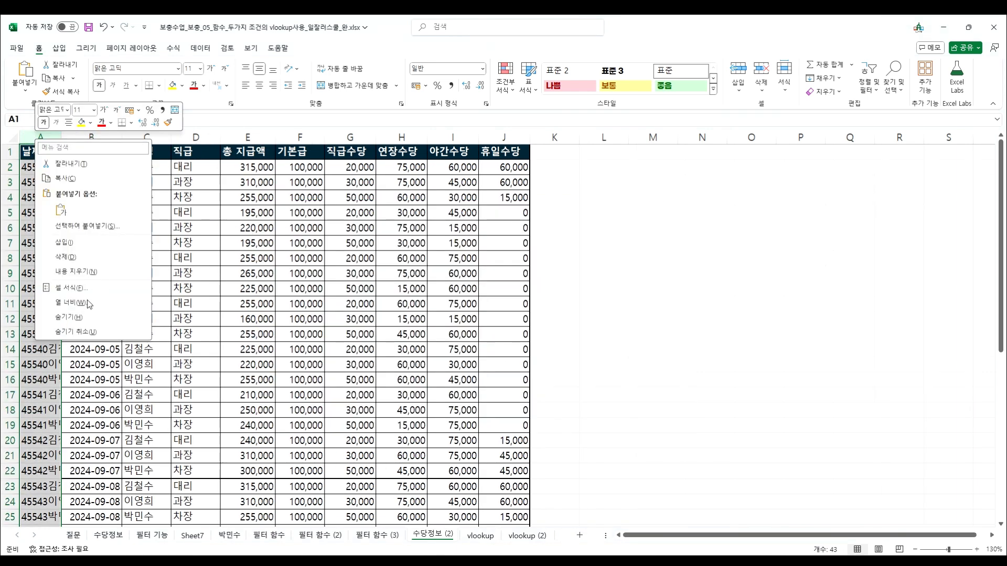
pyautogui.click(80, 318)
pyautogui.click(66, 280)
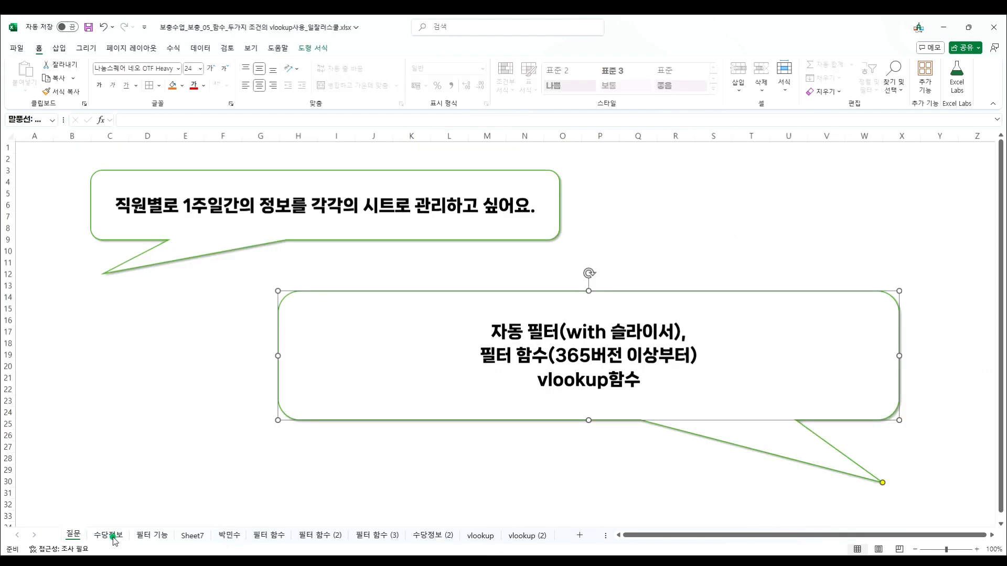
# Review the 수당정보 data sheet and the 필터 기능 slicer sheet, and return to the 질문 sheet.
pyautogui.click(112, 537)
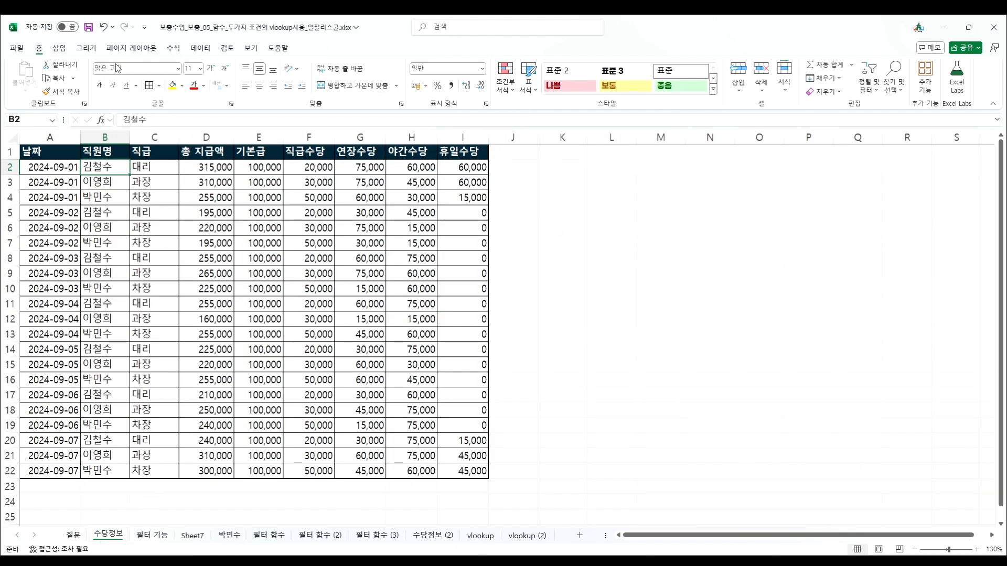
pyautogui.click(152, 534)
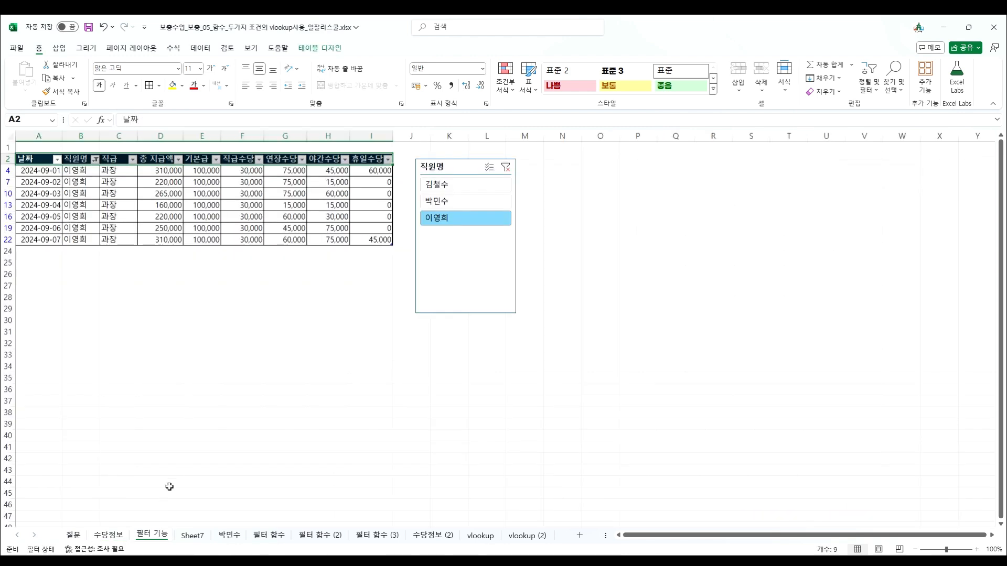
pyautogui.click(77, 536)
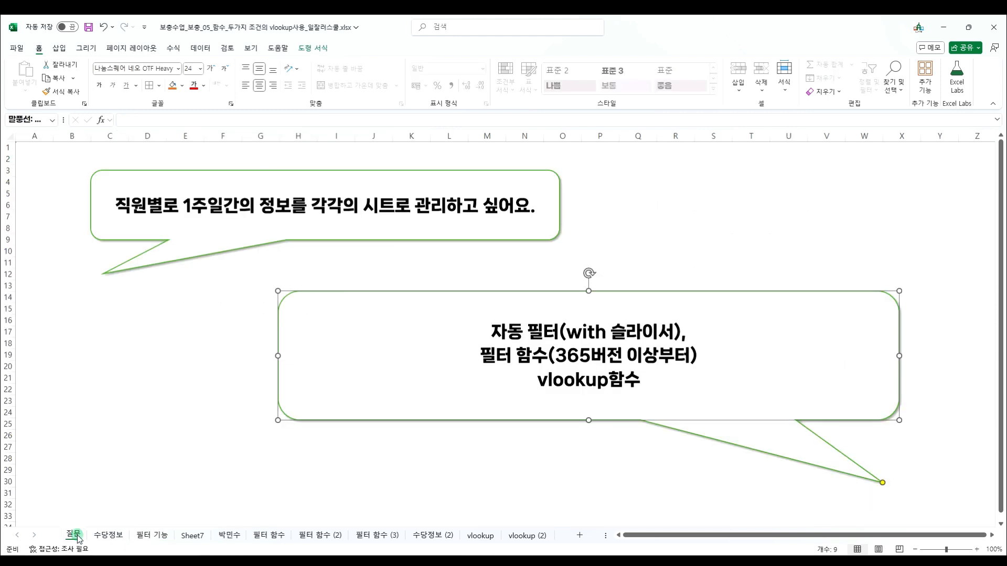